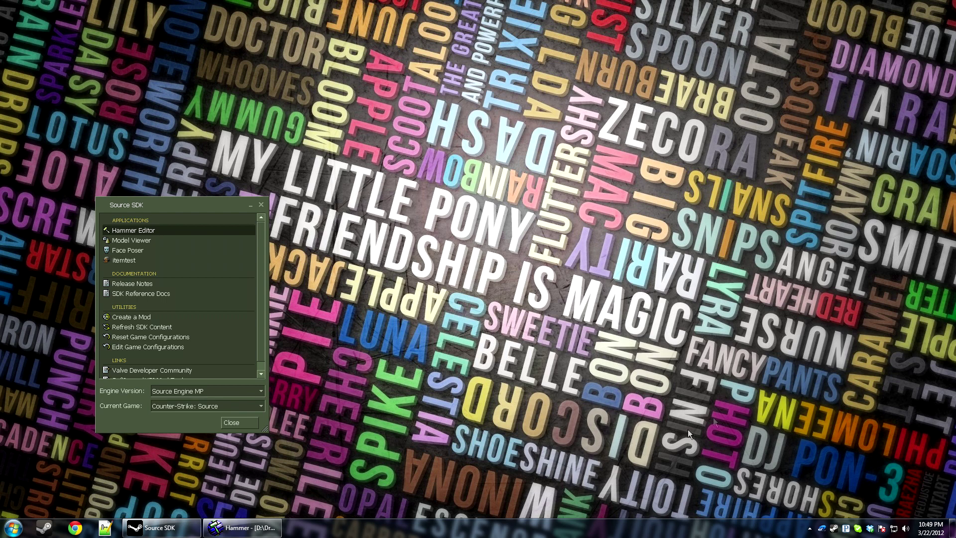
Switch to Hammer and close the advanced Run Map dialog.
{"action": "left_click", "coordinate": [242, 527]}
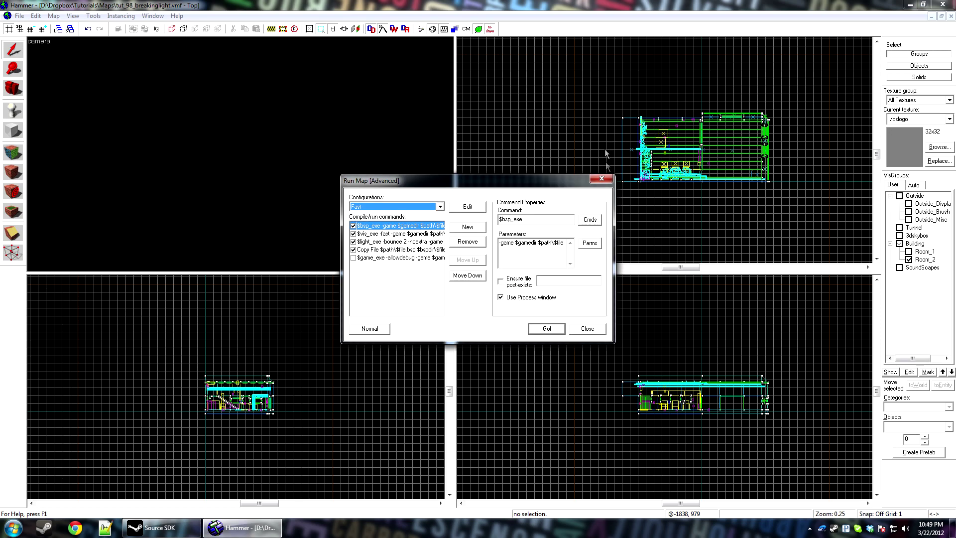
{"action": "left_click", "coordinate": [600, 179]}
{"action": "key", "text": "z"}
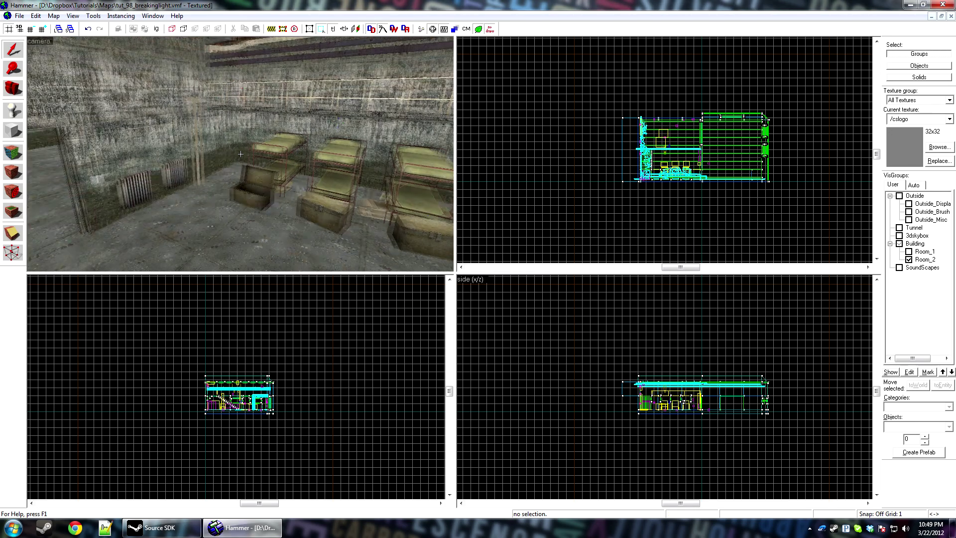
Select the ceiling light group above the stairs in the 3D view and switch the selection mode to Objects.
{"action": "key", "text": "w"}
{"action": "mouse_move", "coordinate": [240, 154]}
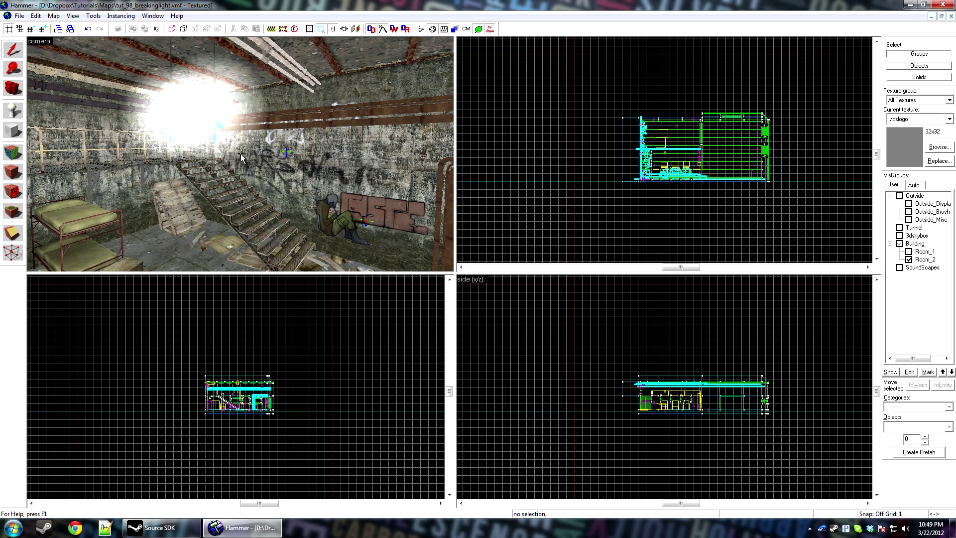
{"action": "key", "text": "a"}
{"action": "key", "text": "w"}
{"action": "key", "text": "s"}
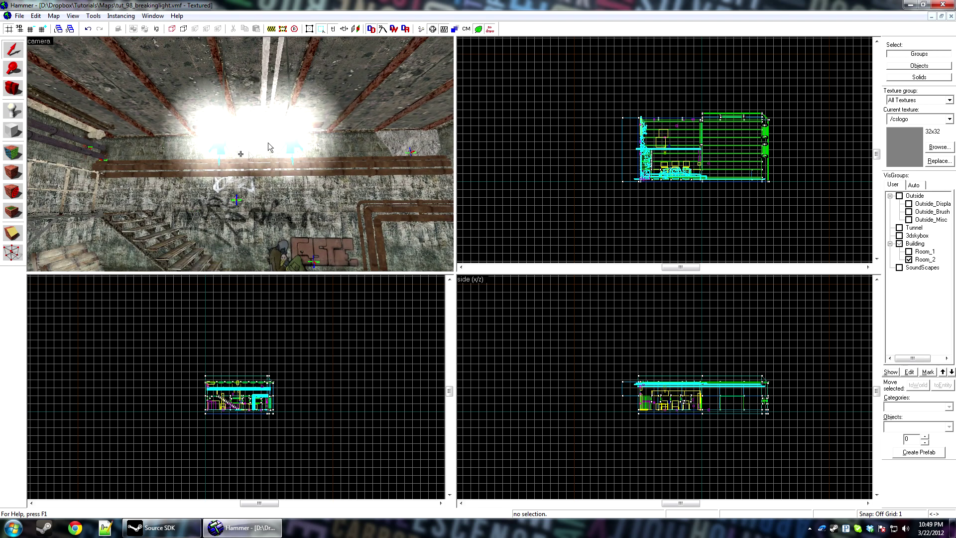
{"action": "left_click", "coordinate": [248, 152]}
{"action": "key", "text": "w"}
{"action": "key", "text": "z"}
{"action": "left_click", "coordinate": [907, 67]}
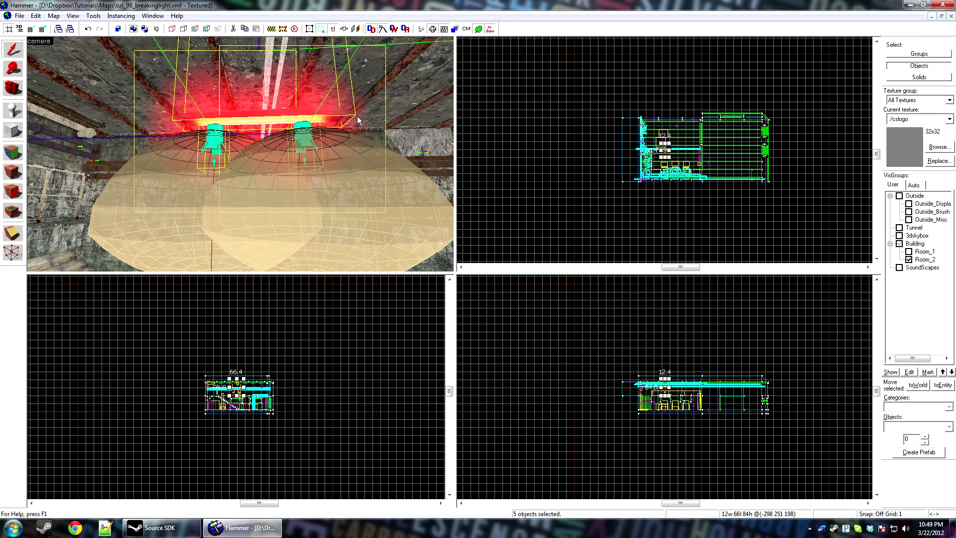
Hide the glow sprites and spotlights around the ceiling lamp so that only its model remains there.
{"action": "key", "text": "w"}
{"action": "key", "text": "d"}
{"action": "left_click", "coordinate": [282, 125]}
{"action": "key", "text": "Delete"}
{"action": "left_click", "coordinate": [281, 126]}
{"action": "key", "text": "Delete"}
{"action": "left_click", "coordinate": [175, 131]}
{"action": "key", "text": "Delete"}
{"action": "left_click", "coordinate": [175, 130]}
{"action": "key", "text": "Delete"}
Open the properties of the lamp's prop_dynamic and browse its World Model.
{"action": "double_click", "coordinate": [210, 112]}
{"action": "key", "text": "z"}
{"action": "key", "text": "s"}
{"action": "key", "text": "a"}
{"action": "key", "text": "z"}
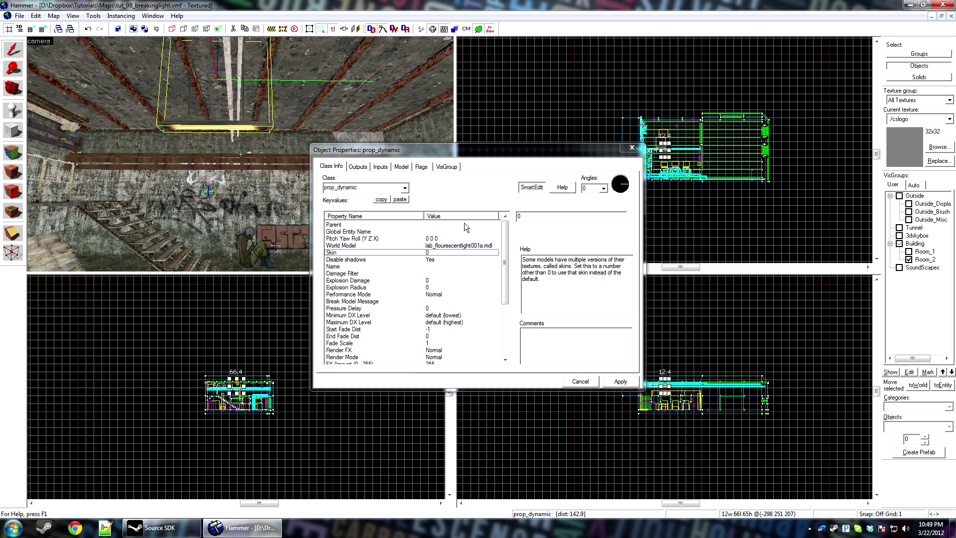
{"action": "double_click", "coordinate": [460, 246]}
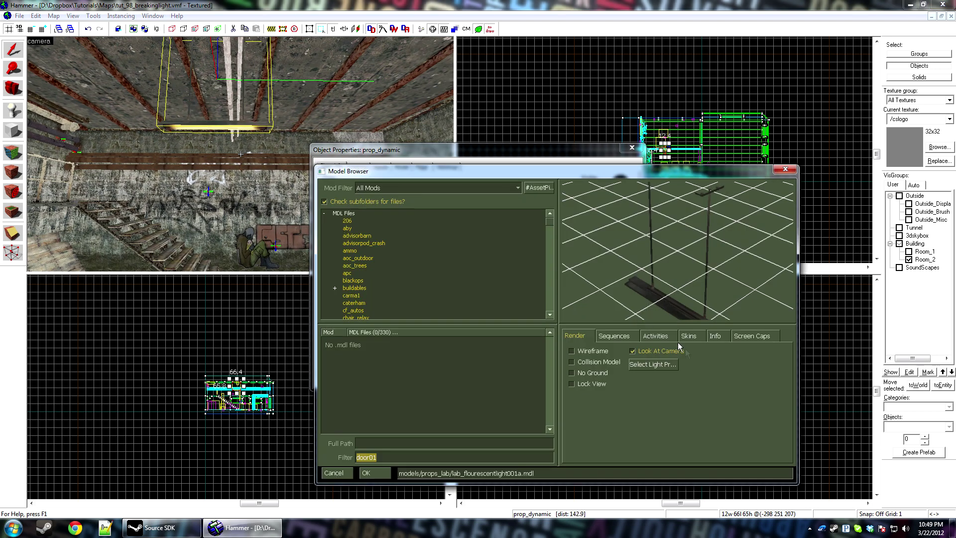
Preview skin0 and skin1 of lab_flourescentlight001a.mdl, then return to the prop's properties without changing the model.
{"action": "left_click", "coordinate": [681, 337]}
{"action": "left_click", "coordinate": [591, 369]}
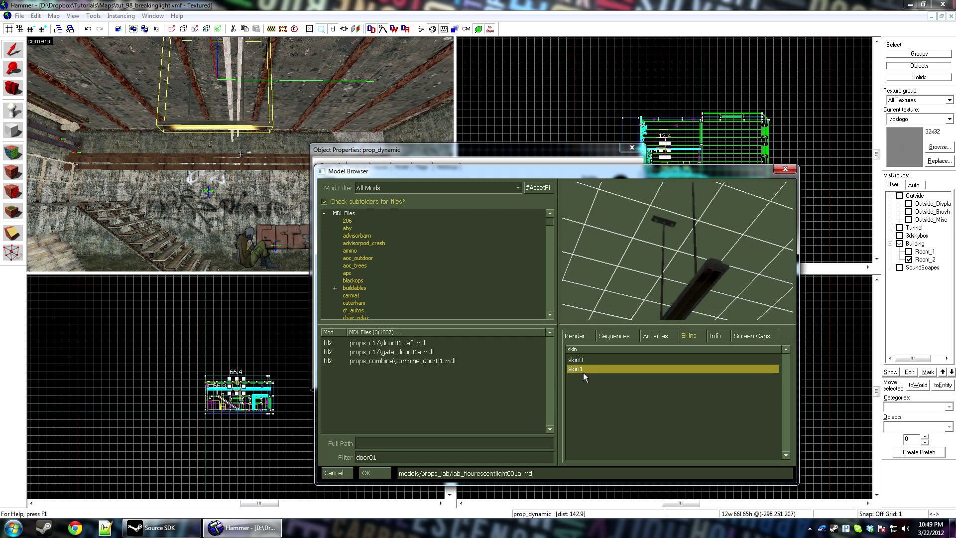
{"action": "left_click", "coordinate": [578, 361]}
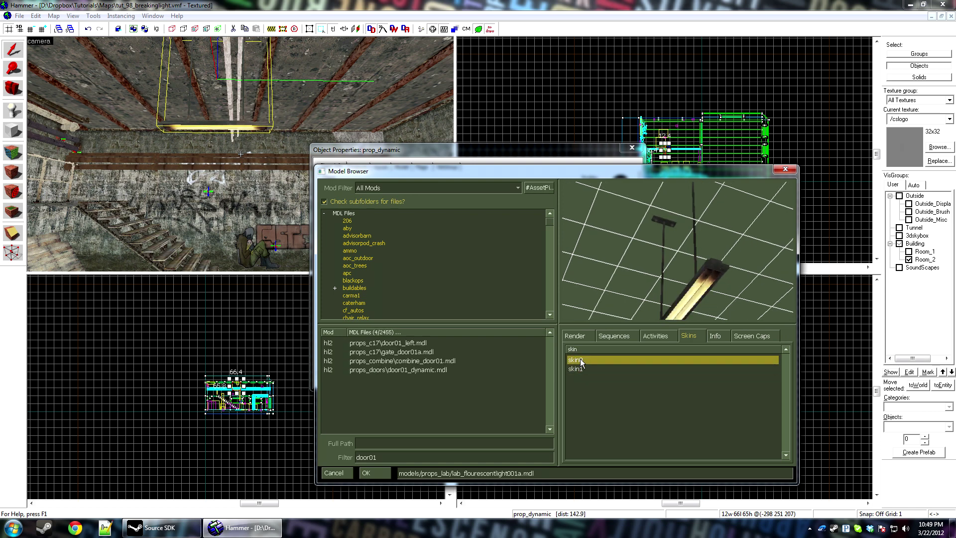
{"action": "key", "text": "Down"}
{"action": "key", "text": "Up"}
{"action": "key", "text": "Down"}
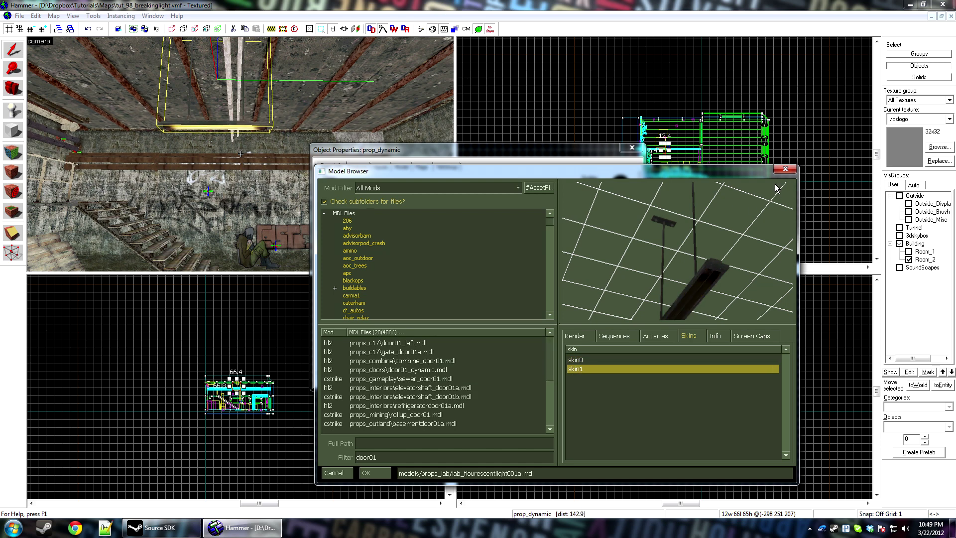
{"action": "left_click", "coordinate": [785, 169]}
{"action": "left_click", "coordinate": [629, 381]}
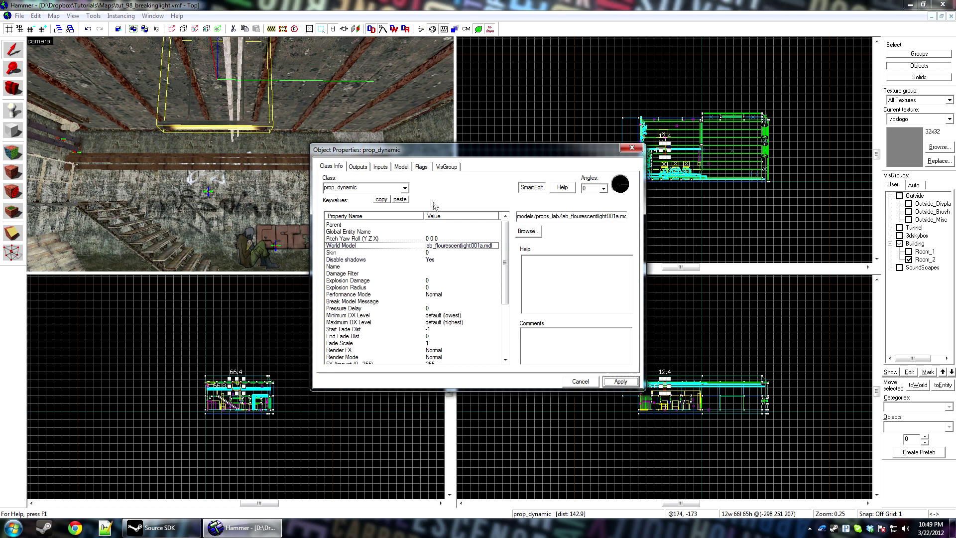
Name the lamp's prop_dynamic Breaking_Light_Model and close its properties.
{"action": "left_click", "coordinate": [429, 260]}
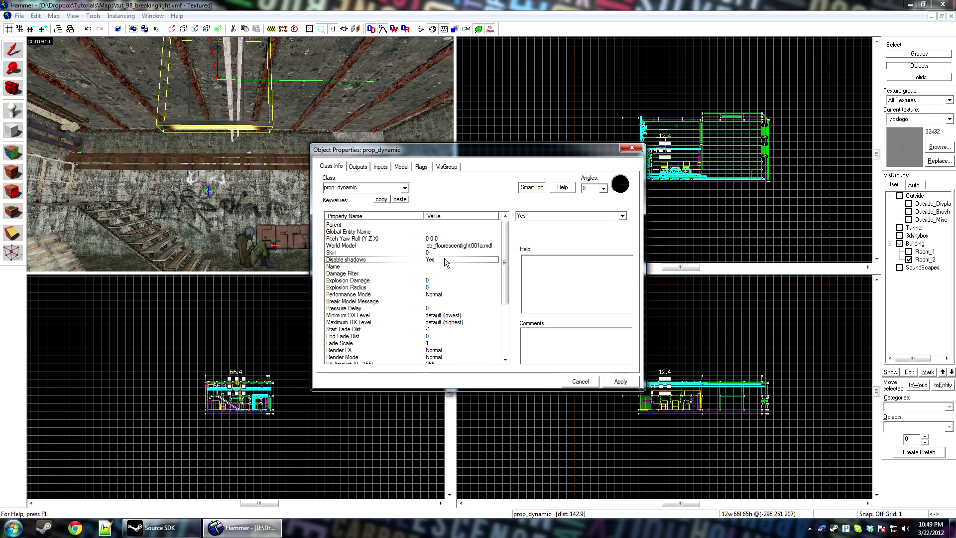
{"action": "left_click", "coordinate": [474, 246]}
{"action": "left_click", "coordinate": [387, 225]}
{"action": "left_click", "coordinate": [367, 266]}
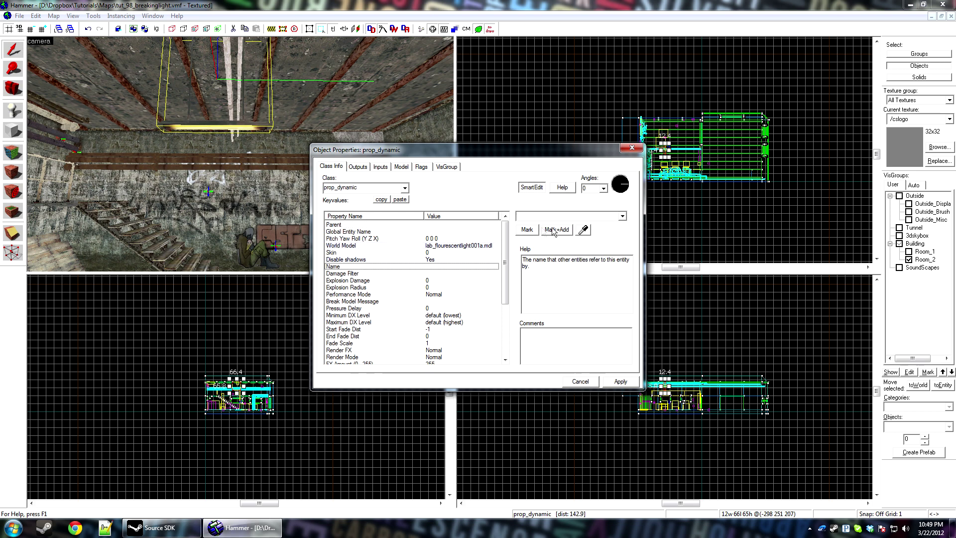
{"action": "type", "text": "Breakli"}
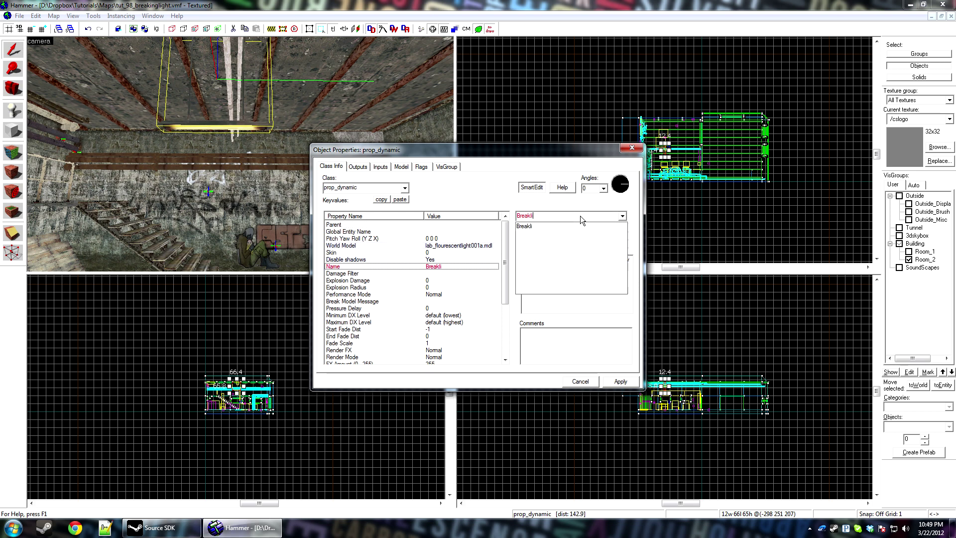
{"action": "type", "text": "ing_Lgi"}
{"action": "key", "text": "BackSpace"}
{"action": "key", "text": "BackSpace"}
{"action": "key", "text": "BackSpace"}
{"action": "type", "text": "Light_Mod"}
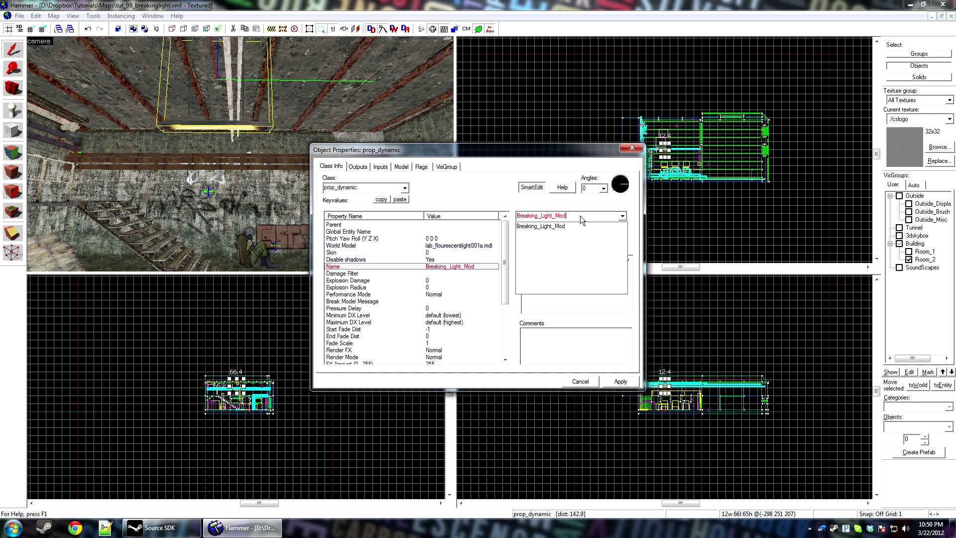
{"action": "type", "text": "el"}
{"action": "key", "text": "Return"}
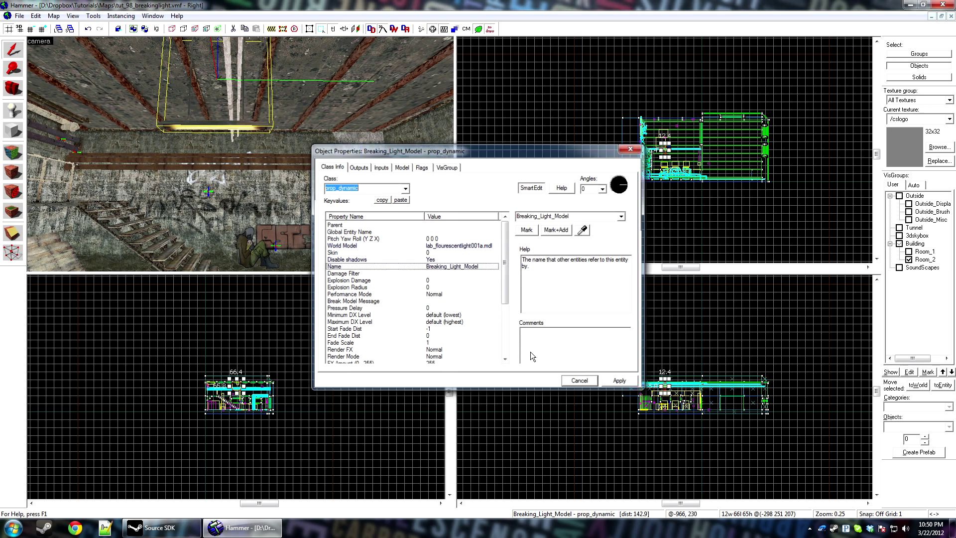
{"action": "key", "text": "Escape"}
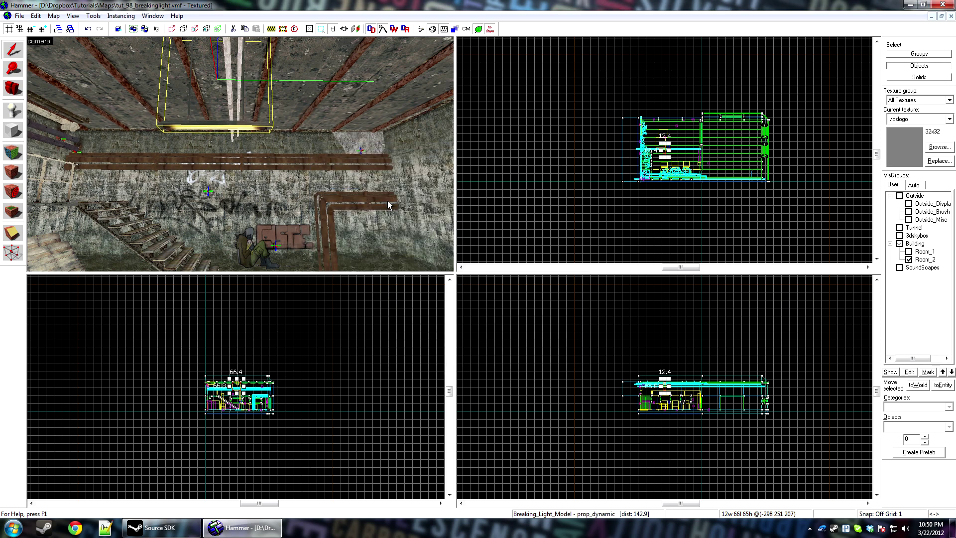
Unhide the lamp's hidden entities and open the shared properties of both light_spot entities.
{"action": "key", "text": "a"}
{"action": "key", "text": "u"}
{"action": "key", "text": "w"}
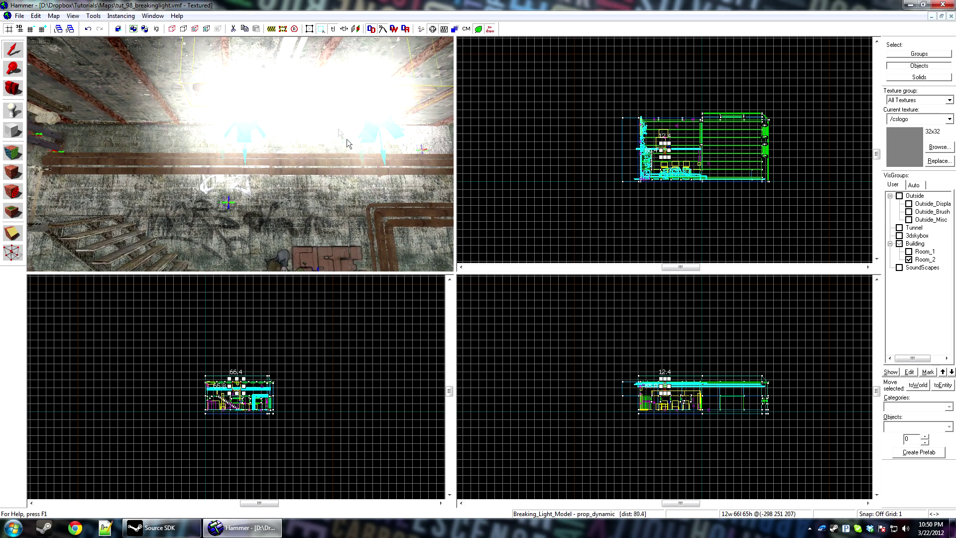
{"action": "key", "text": "s"}
{"action": "key", "text": "d"}
{"action": "left_click", "coordinate": [207, 124]}
{"action": "left_click", "coordinate": [329, 122], "text": "ctrl"}
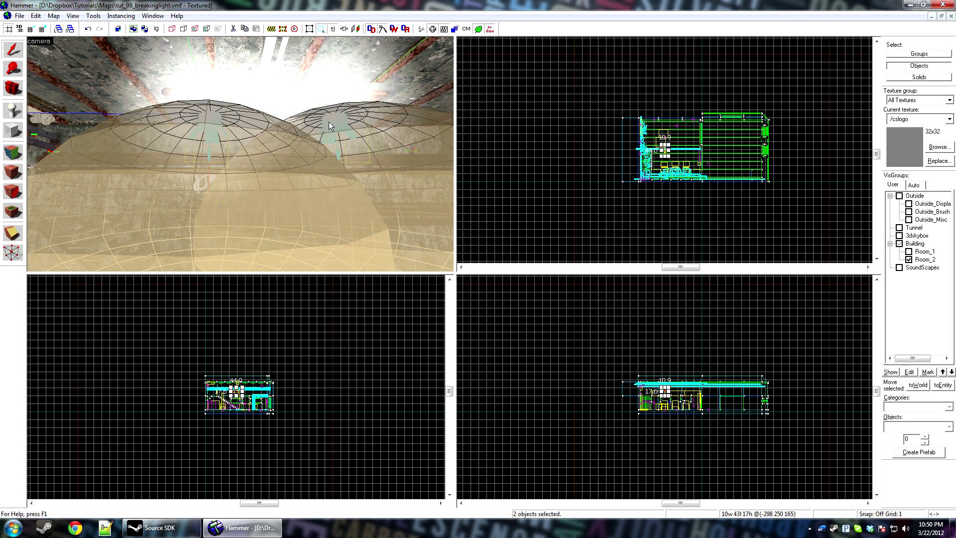
{"action": "key", "text": "alt+Return"}
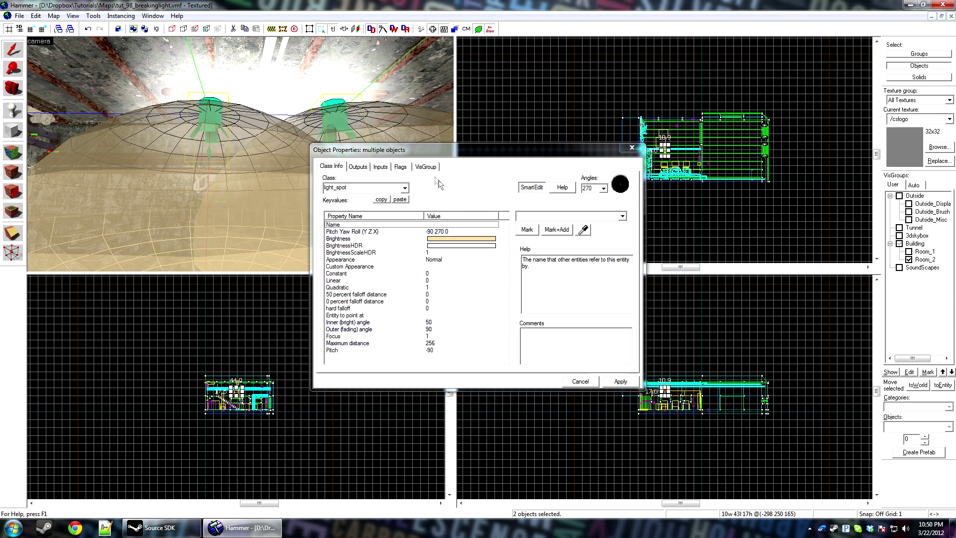
Name both light_spot entities Breaking_Light_Light, based on the name picked from the lamp model.
{"action": "left_click", "coordinate": [531, 218]}
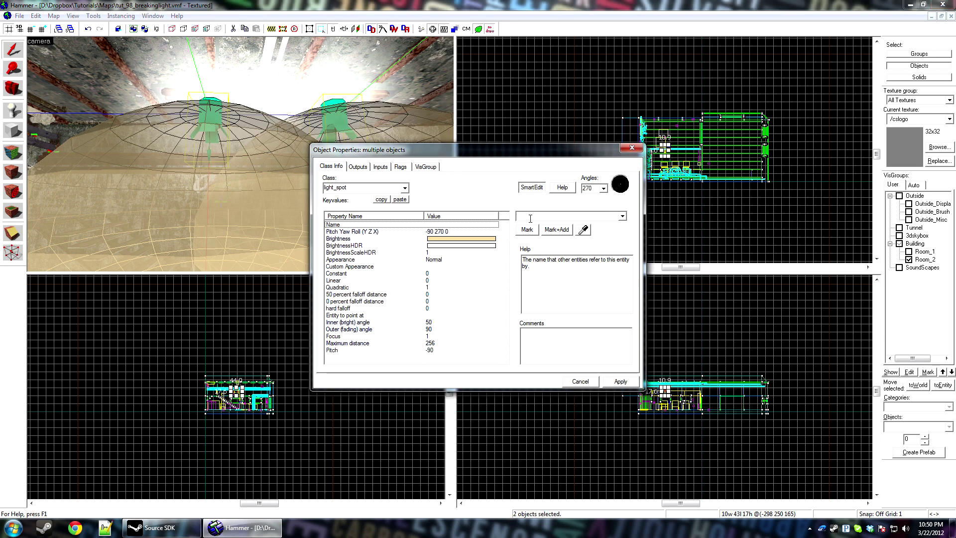
{"action": "left_click", "coordinate": [584, 230]}
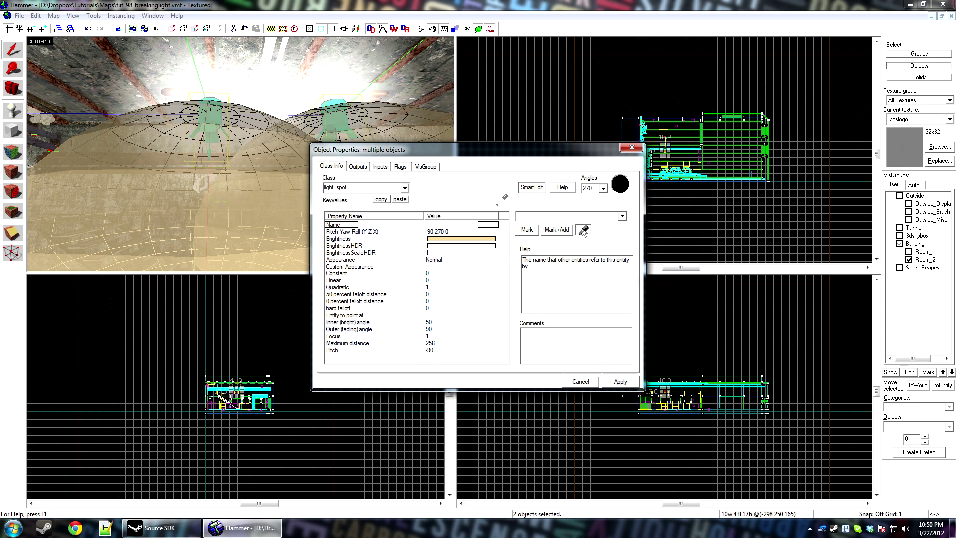
{"action": "left_click", "coordinate": [276, 98]}
{"action": "left_click", "coordinate": [598, 216]}
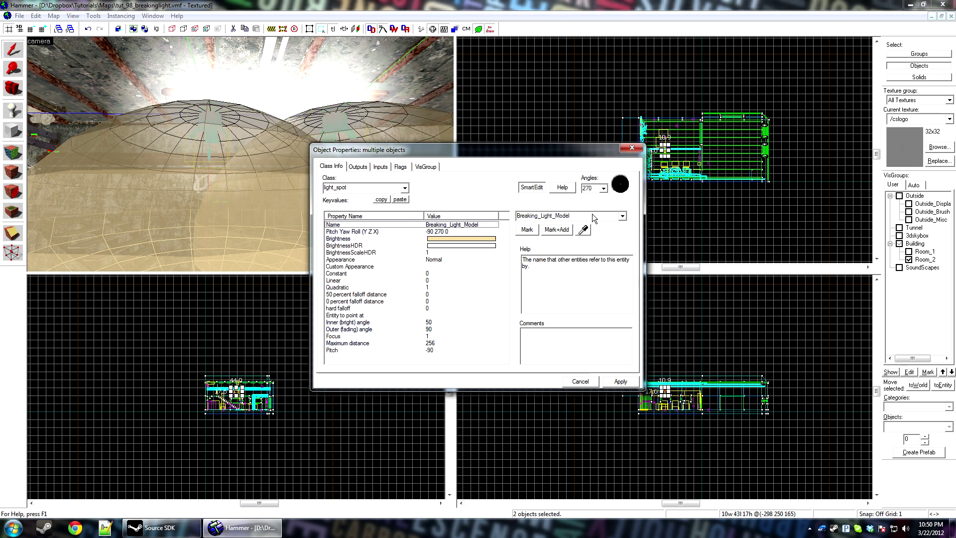
{"action": "key", "text": "BackSpace"}
{"action": "key", "text": "BackSpace"}
{"action": "type", "text": "Light"}
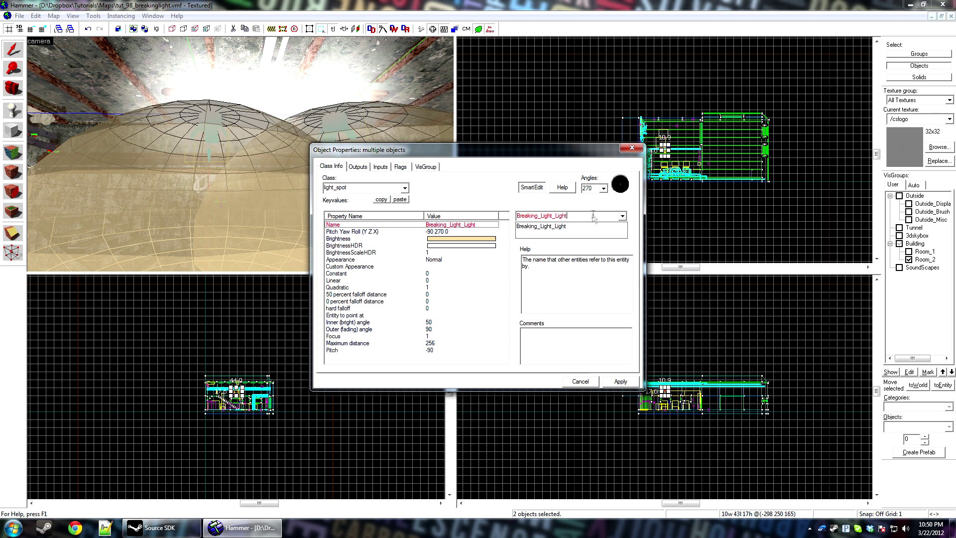
{"action": "key", "text": "Return"}
Name both env_sprite glows on the lamp Breaking_Light_Sprite, leave their Parent empty, and apply the properties.
{"action": "left_click", "coordinate": [351, 96]}
{"action": "key", "text": "Escape"}
{"action": "left_click", "coordinate": [329, 100]}
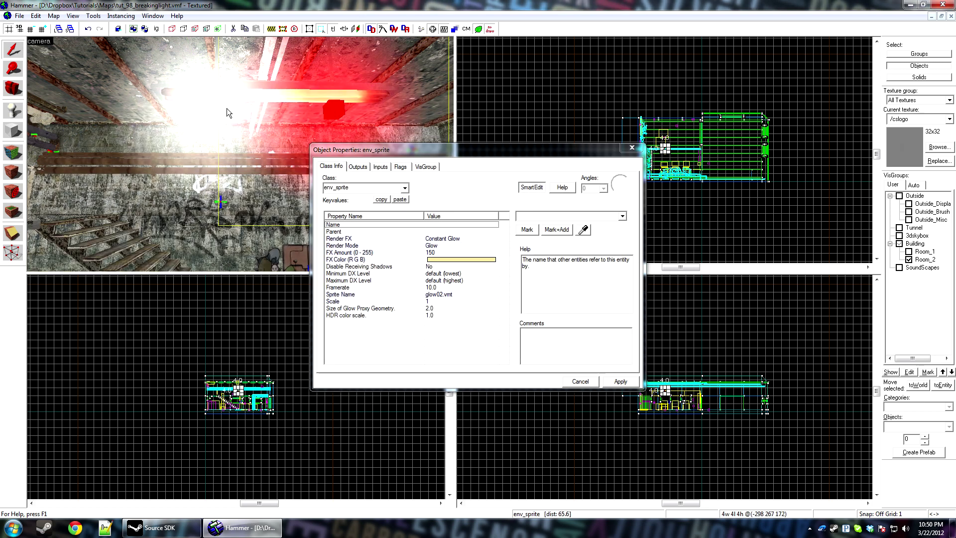
{"action": "left_click", "coordinate": [214, 102], "text": "ctrl"}
{"action": "left_click", "coordinate": [212, 99], "text": "ctrl"}
{"action": "left_click", "coordinate": [213, 101], "text": "ctrl"}
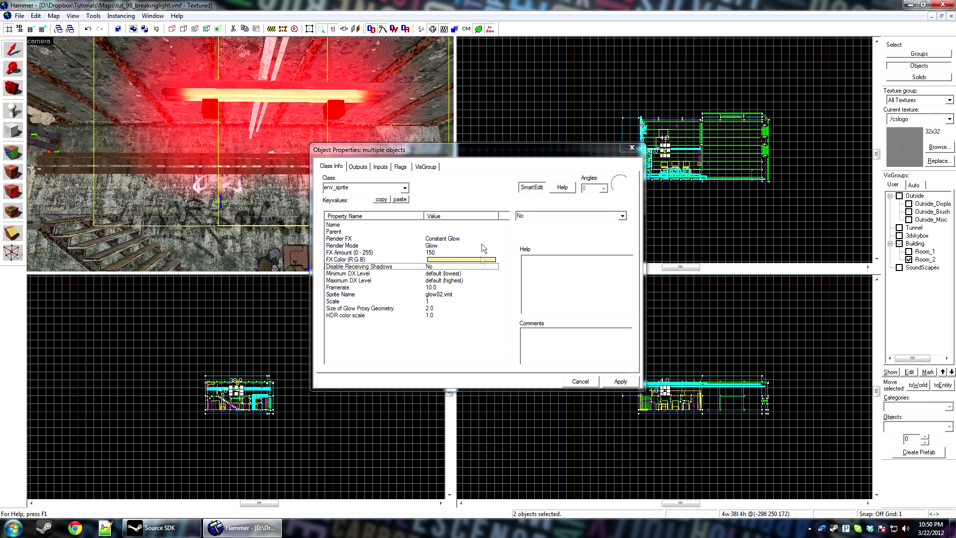
{"action": "left_click", "coordinate": [408, 232]}
{"action": "left_click", "coordinate": [582, 229]}
{"action": "left_click", "coordinate": [286, 99]}
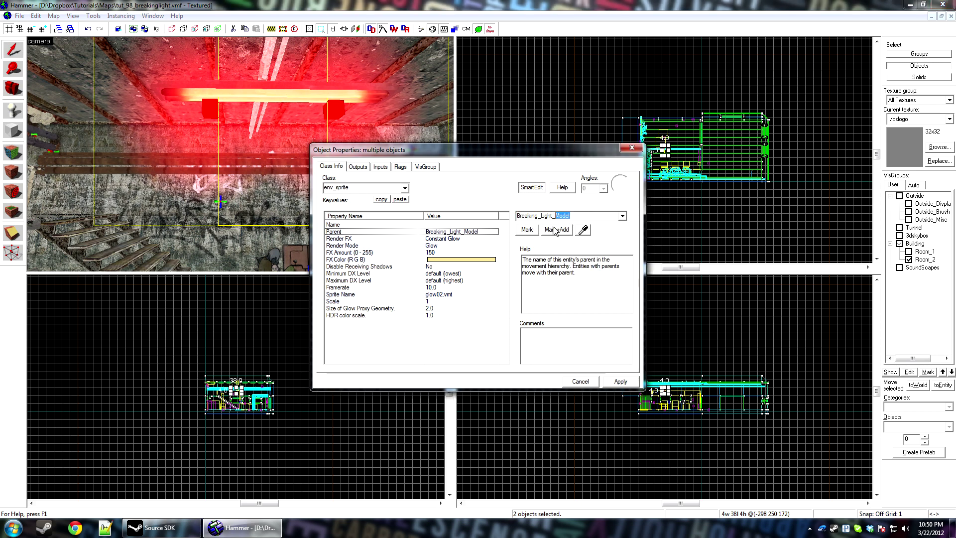
{"action": "type", "text": "Sprite"}
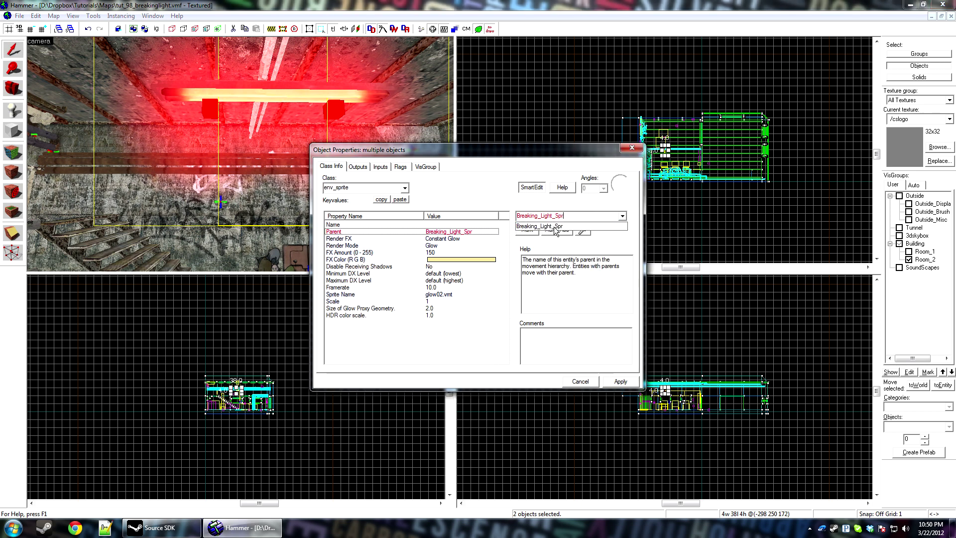
{"action": "double_click", "coordinate": [563, 217]}
{"action": "key", "text": "ctrl+c"}
{"action": "key", "text": "BackSpace"}
{"action": "left_click", "coordinate": [483, 224]}
{"action": "key", "text": "ctrl+v"}
{"action": "left_click", "coordinate": [618, 381]}
Keep the Start on flag enabled for both sprites, apply, close the properties and clear the selection.
{"action": "left_click", "coordinate": [399, 165]}
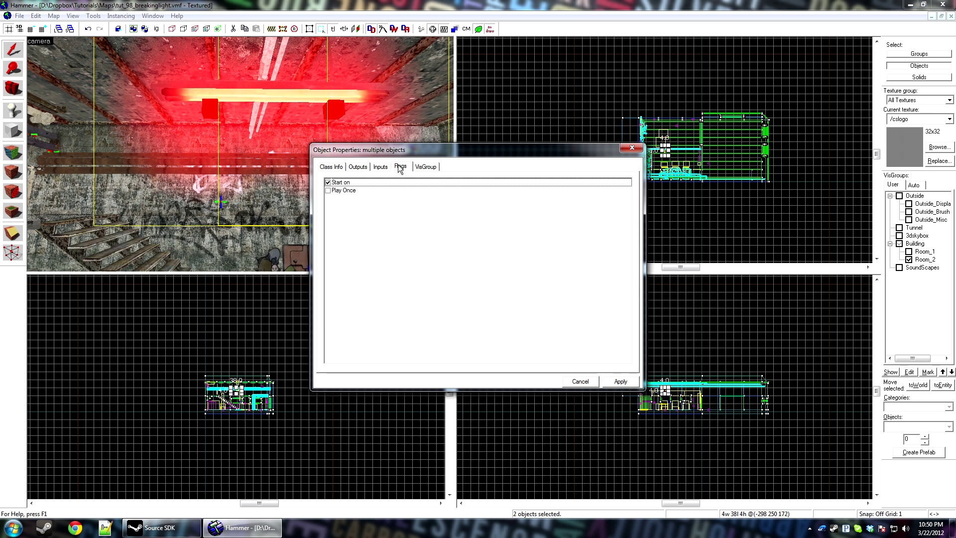
{"action": "left_click", "coordinate": [328, 183]}
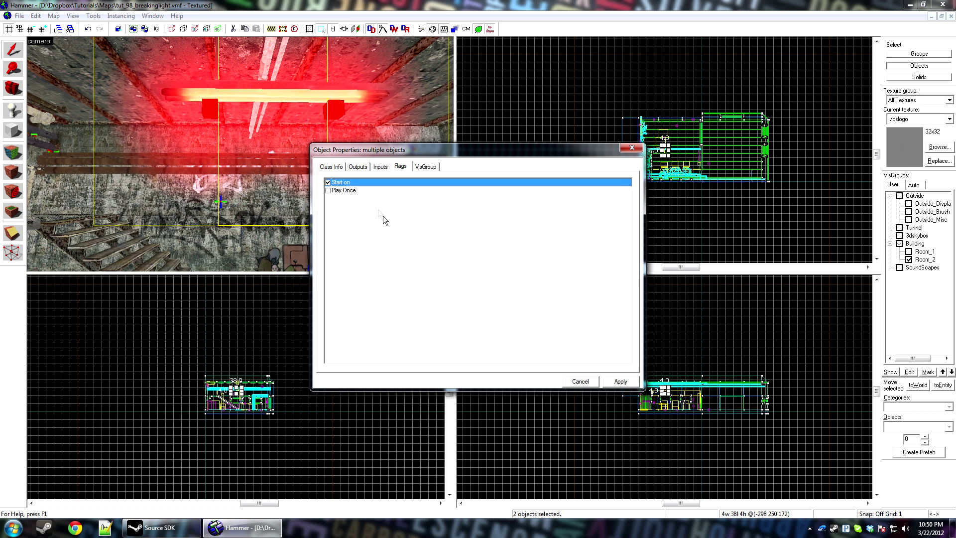
{"action": "left_click", "coordinate": [339, 167]}
{"action": "left_click", "coordinate": [620, 383]}
{"action": "left_click", "coordinate": [586, 382]}
{"action": "left_click", "coordinate": [606, 346]}
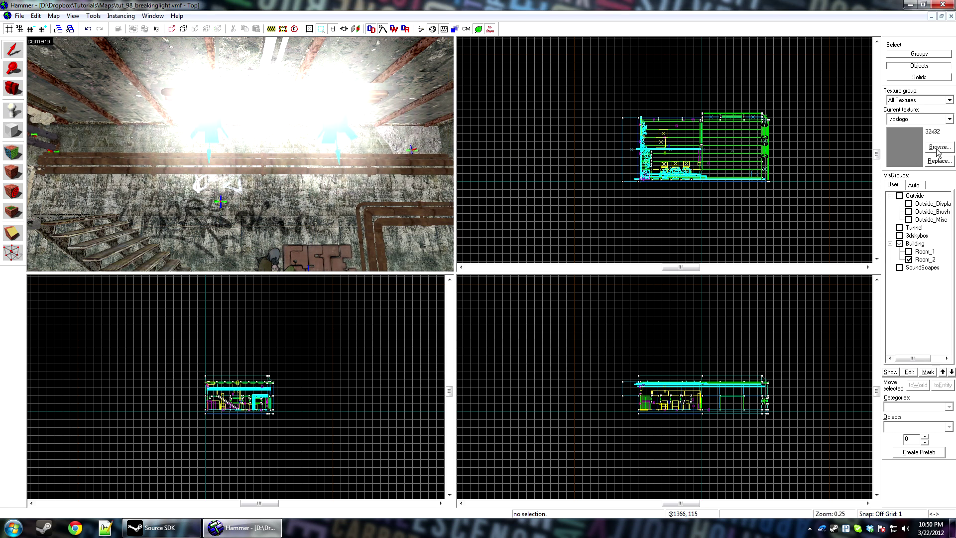
Filter the textures by "invis" and set the current texture to tools/toolsinvisible.
{"action": "left_click", "coordinate": [939, 148]}
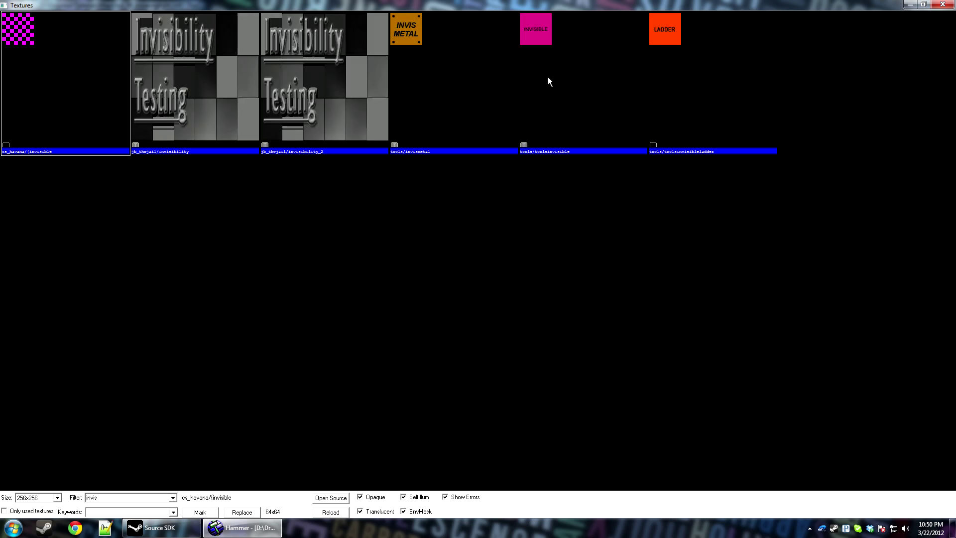
{"action": "double_click", "coordinate": [554, 76]}
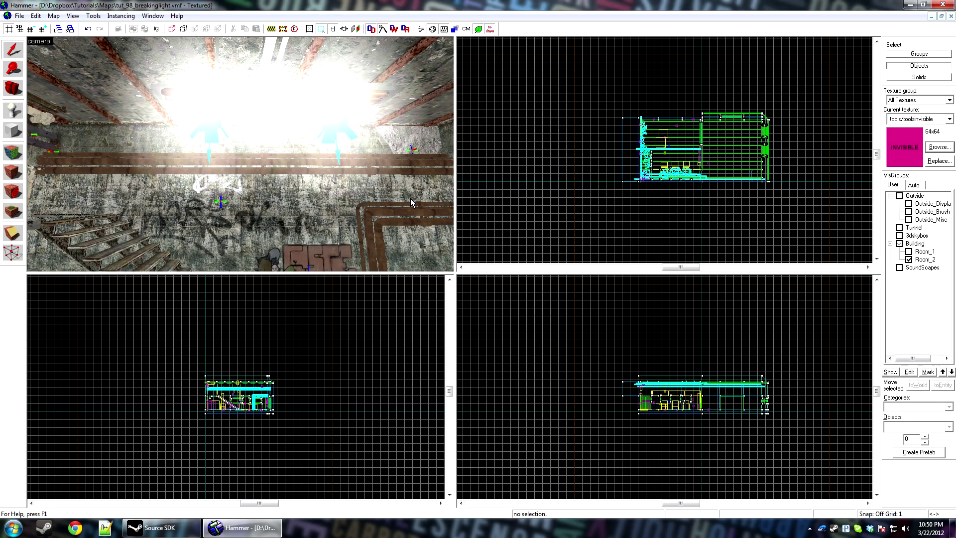
Create a tools/toolsinvisible block around the lamp's two tubes, about 6 units wide, 61 long and 2 high.
{"action": "key", "text": "shift+b"}
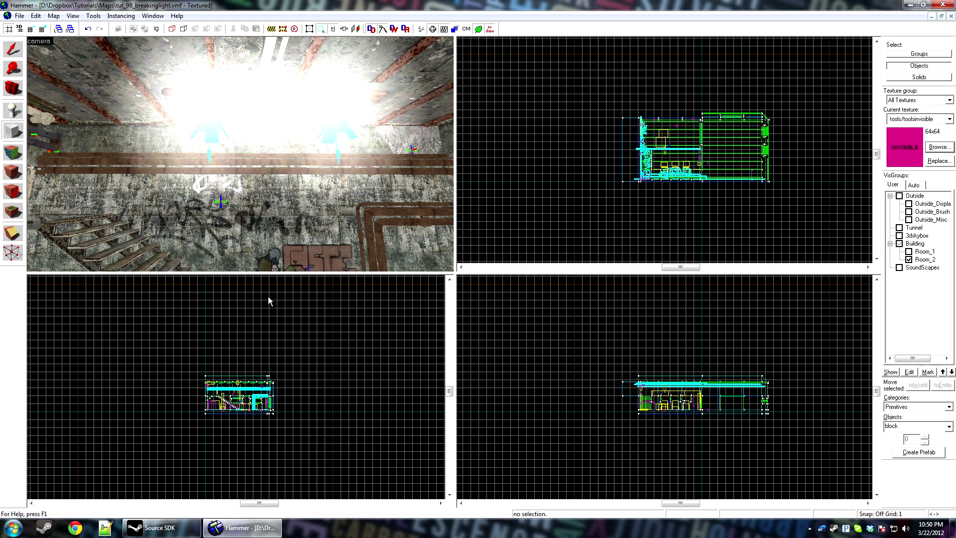
{"action": "scroll", "coordinate": [662, 391], "scroll_direction": "up", "scroll_amount": 8}
{"action": "scroll", "coordinate": [662, 391], "scroll_direction": "up", "scroll_amount": 15}
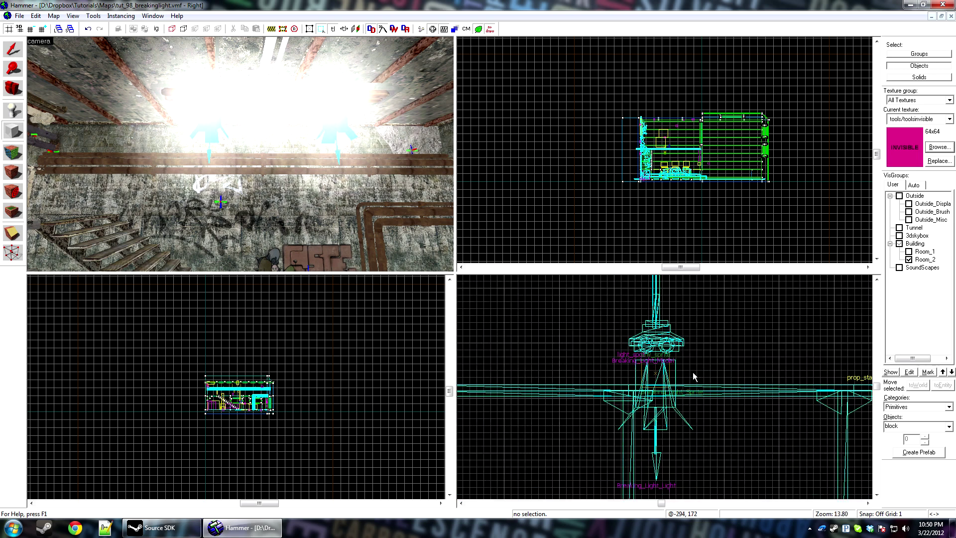
{"action": "left_click_drag", "start_coordinate": [573, 303], "coordinate": [791, 379]}
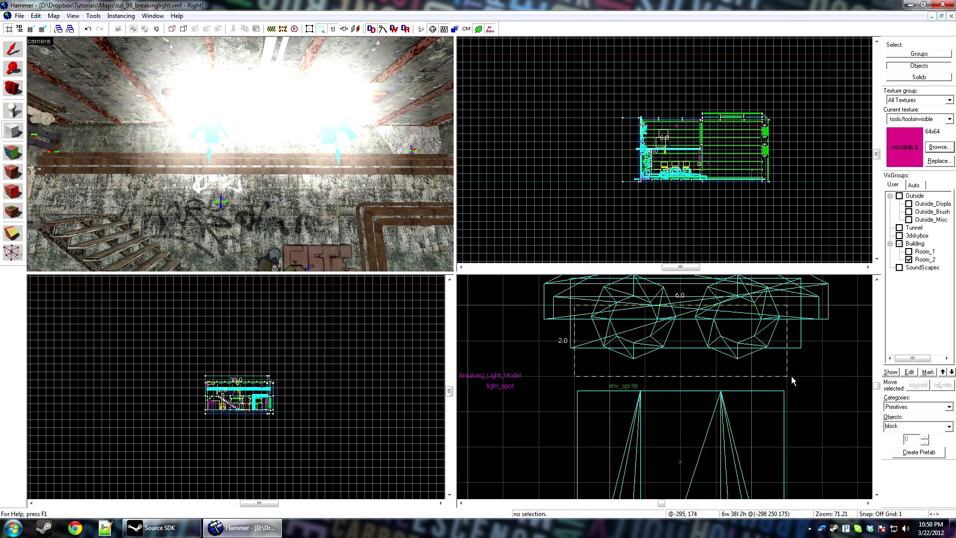
{"action": "scroll", "coordinate": [740, 128], "scroll_direction": "up", "scroll_amount": 7}
{"action": "scroll", "coordinate": [741, 129], "scroll_direction": "up", "scroll_amount": 10}
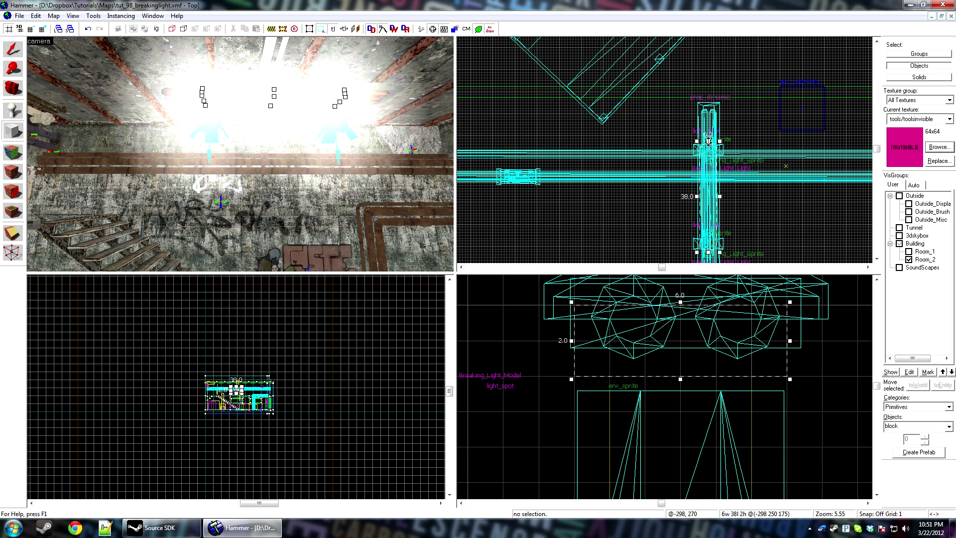
{"action": "left_click_drag", "start_coordinate": [708, 141], "coordinate": [708, 108]}
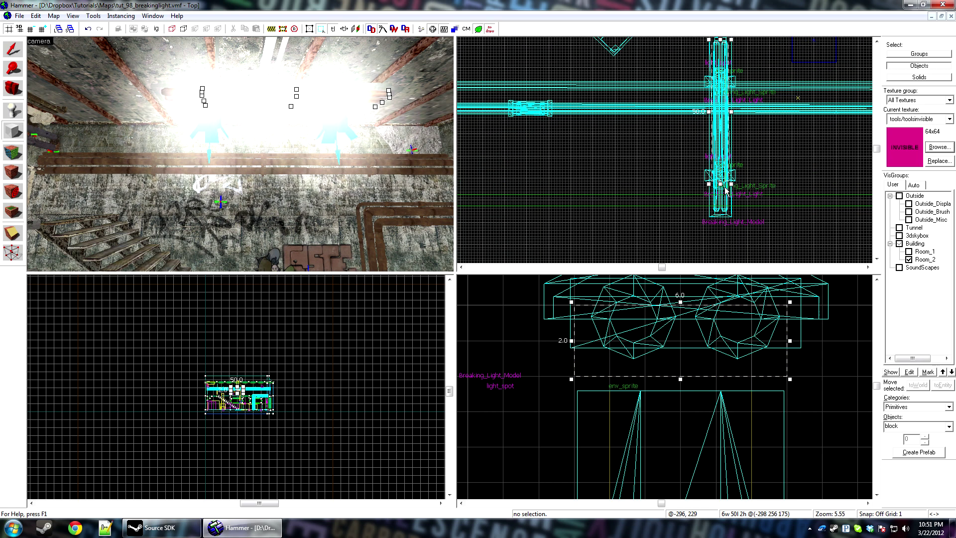
{"action": "key", "text": "Return"}
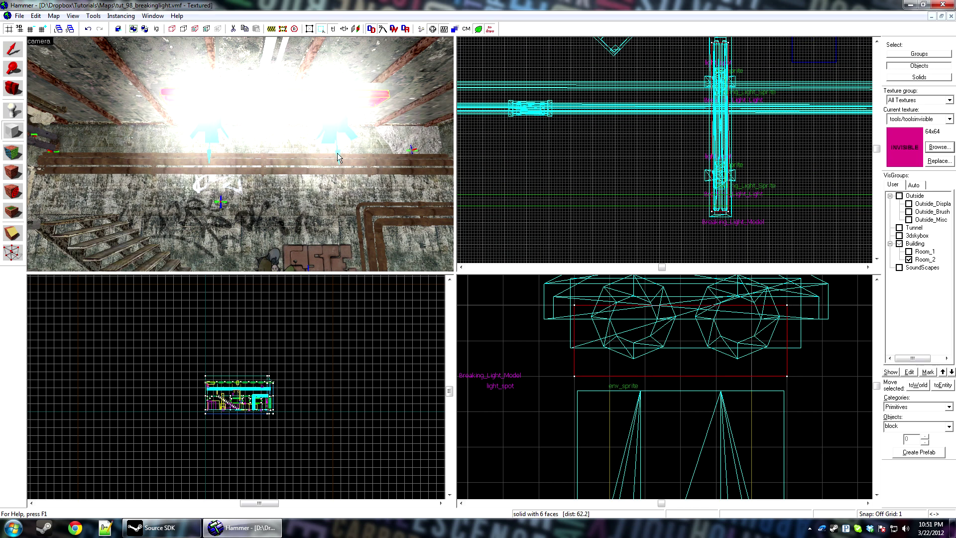
Hide the two spotlights and both glow sprites so the lamp and the invisible brush can be reached.
{"action": "key", "text": "shift+s"}
{"action": "left_click", "coordinate": [335, 119]}
{"action": "key", "text": "Delete"}
{"action": "left_click", "coordinate": [334, 105]}
{"action": "key", "text": "Delete"}
{"action": "left_click", "coordinate": [217, 118]}
{"action": "key", "text": "Delete"}
{"action": "left_click", "coordinate": [215, 107]}
{"action": "key", "text": "Delete"}
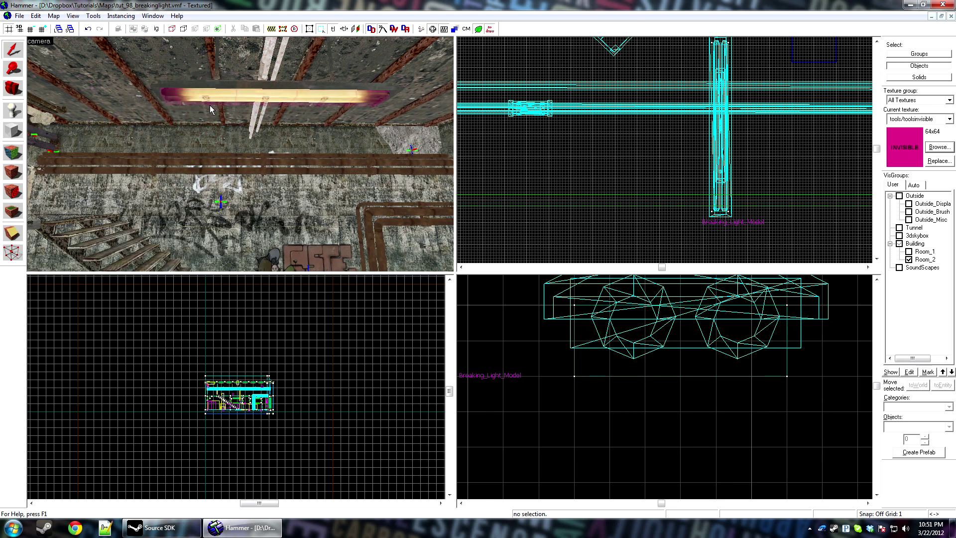
Turn the invisible brush around the lamp into a func_breakable entity.
{"action": "key", "text": "z"}
{"action": "key", "text": "w"}
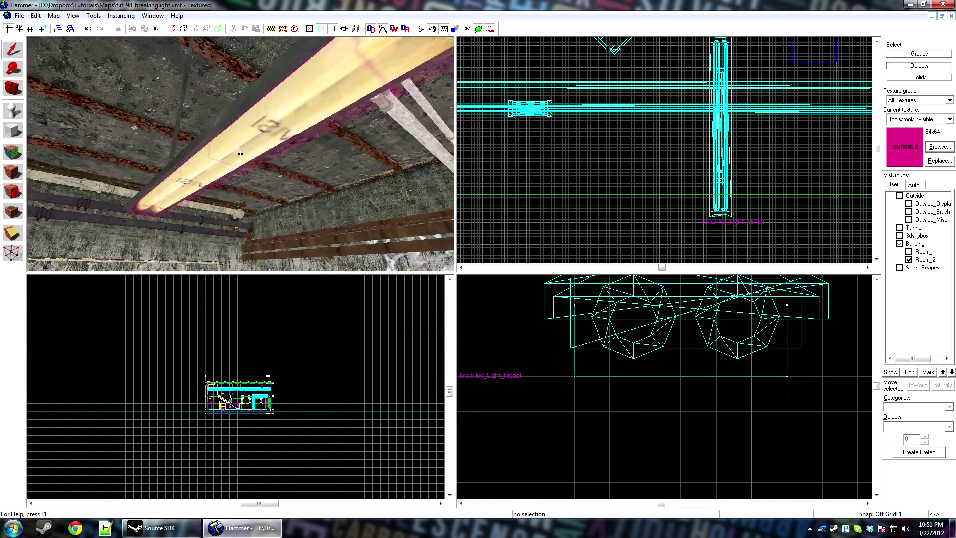
{"action": "key", "text": "z"}
{"action": "left_click", "coordinate": [235, 138]}
{"action": "key", "text": "alt+Return"}
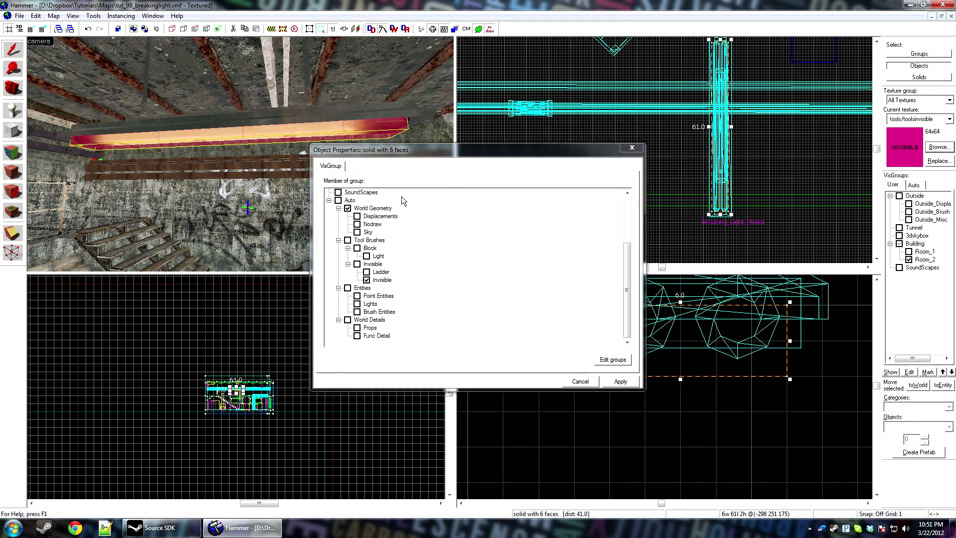
{"action": "double_click", "coordinate": [371, 189]}
{"action": "type", "text": "func_bre"}
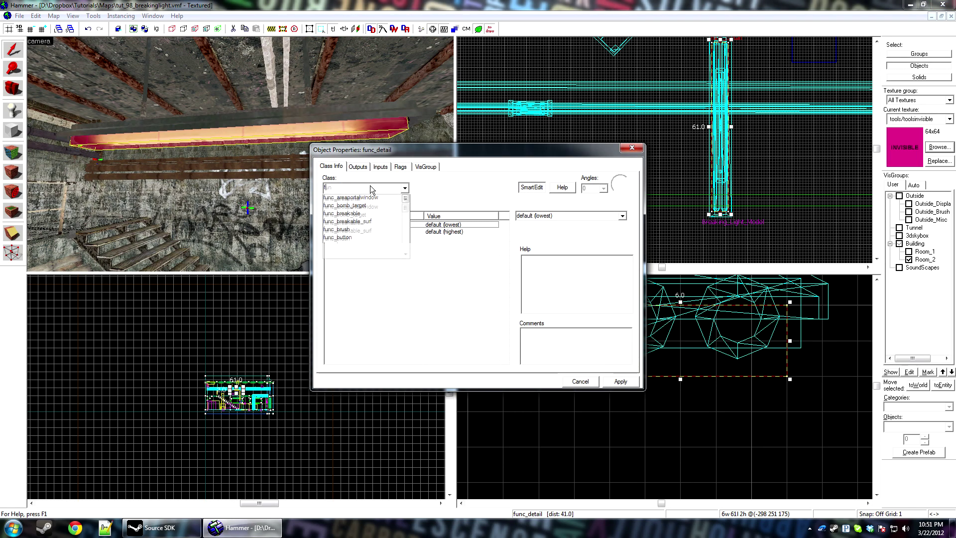
{"action": "key", "text": "Return"}
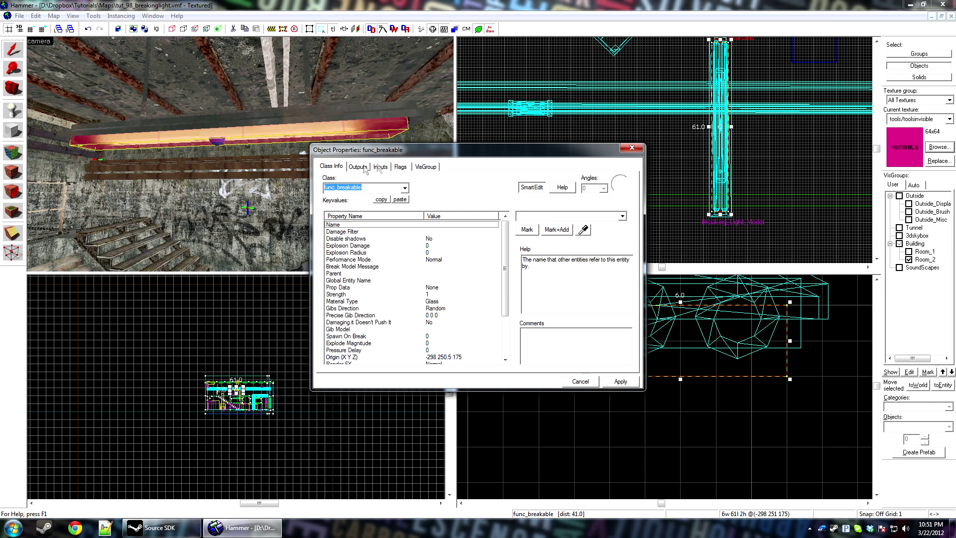
Set the func_breakable's Strength to 30, apply, close its properties and select the brush again.
{"action": "left_click", "coordinate": [401, 167]}
{"action": "left_click", "coordinate": [358, 167]}
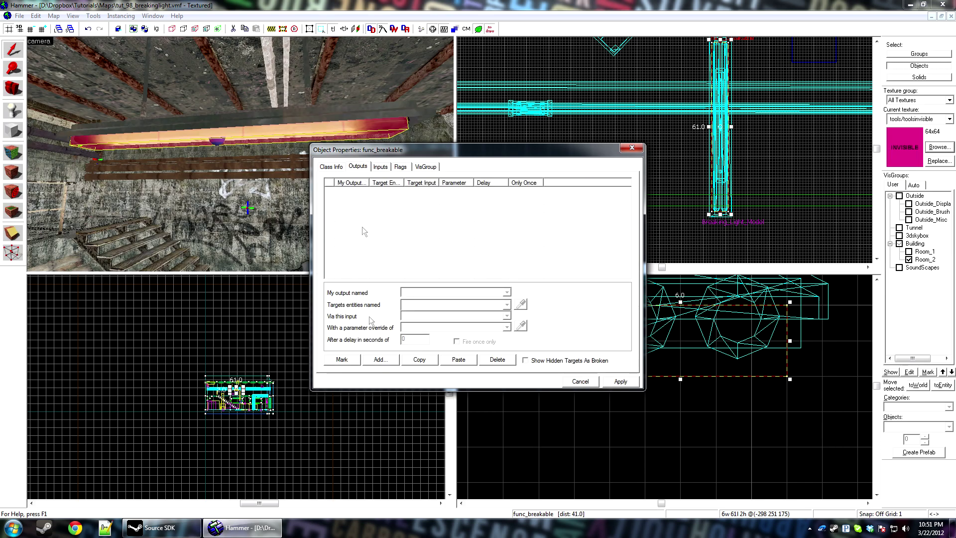
{"action": "left_click", "coordinate": [331, 167]}
{"action": "left_click", "coordinate": [444, 294]}
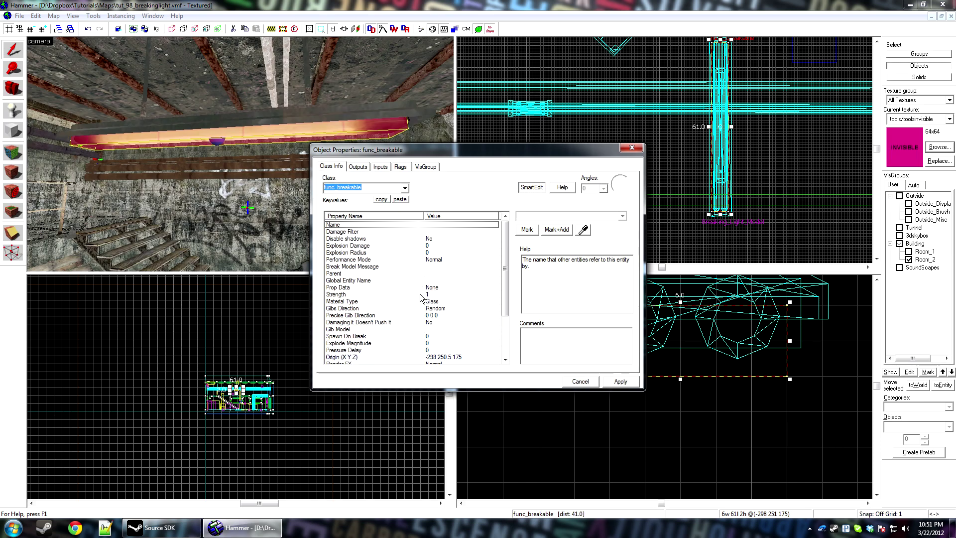
{"action": "double_click", "coordinate": [544, 215]}
{"action": "type", "text": "30"}
{"action": "key", "text": "Return"}
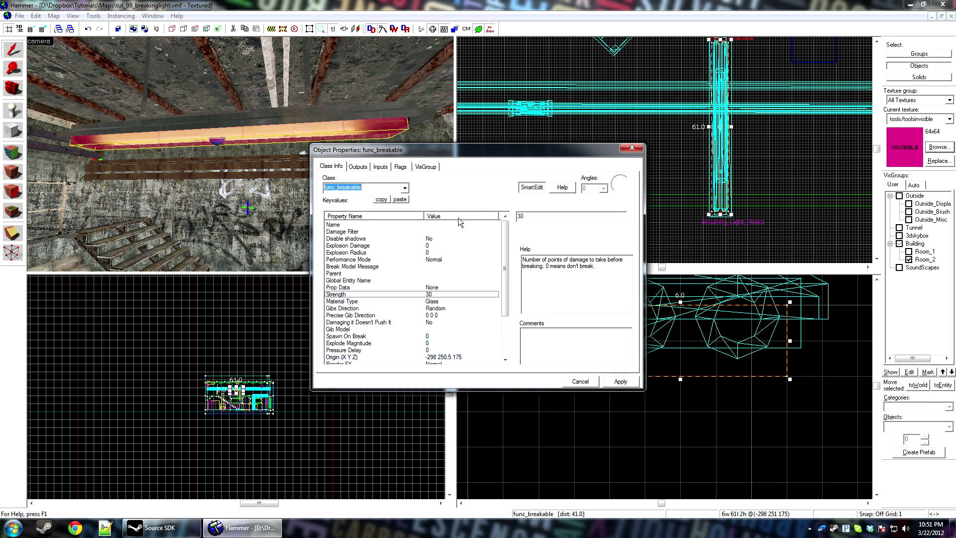
{"action": "right_click", "coordinate": [566, 298]}
{"action": "key", "text": "Escape"}
{"action": "left_click", "coordinate": [620, 382]}
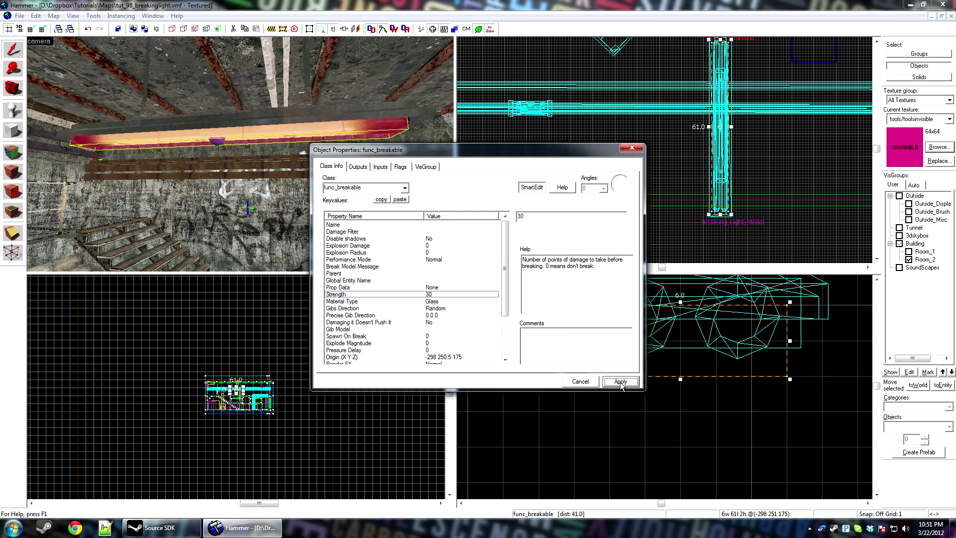
{"action": "left_click", "coordinate": [583, 384]}
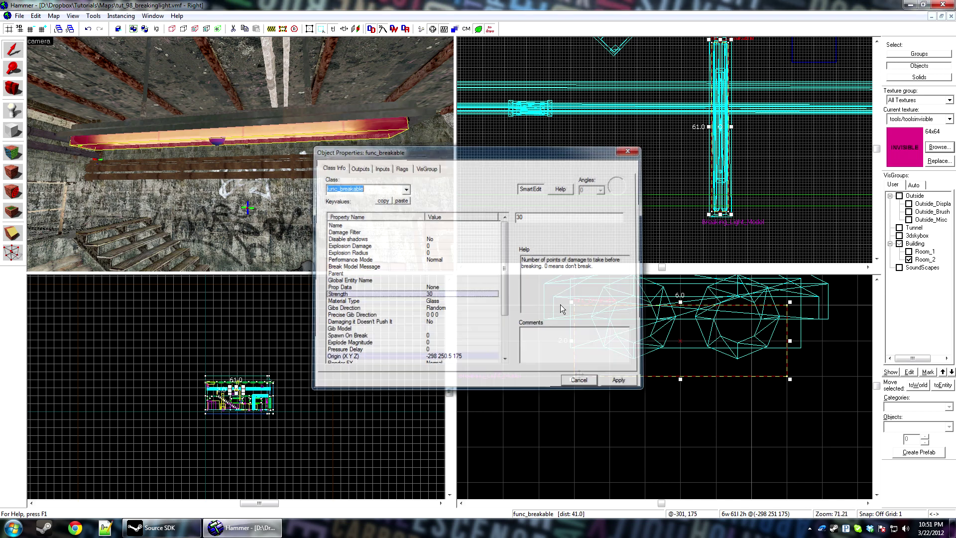
{"action": "key", "text": "Escape"}
{"action": "left_click", "coordinate": [244, 143]}
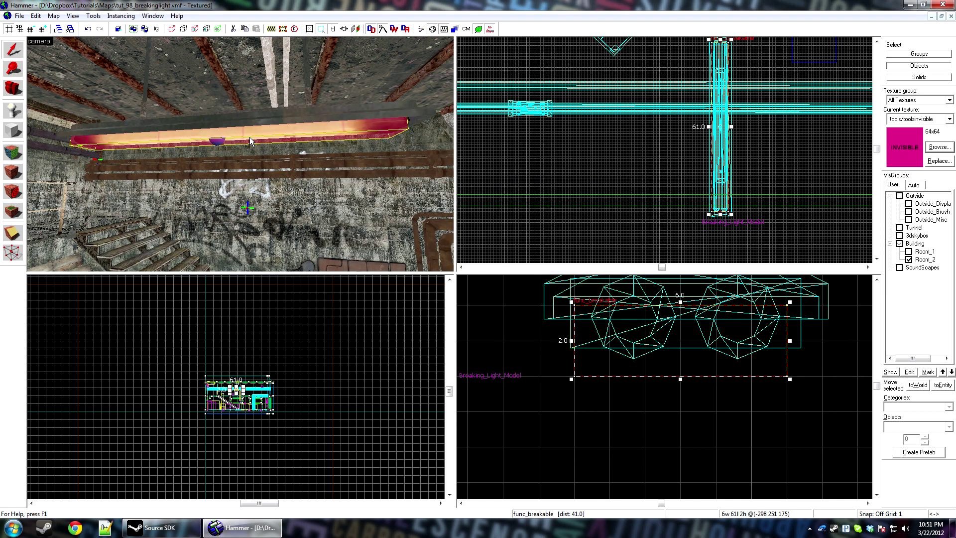
{"action": "key", "text": "alt+space"}
{"action": "key", "text": "Return"}
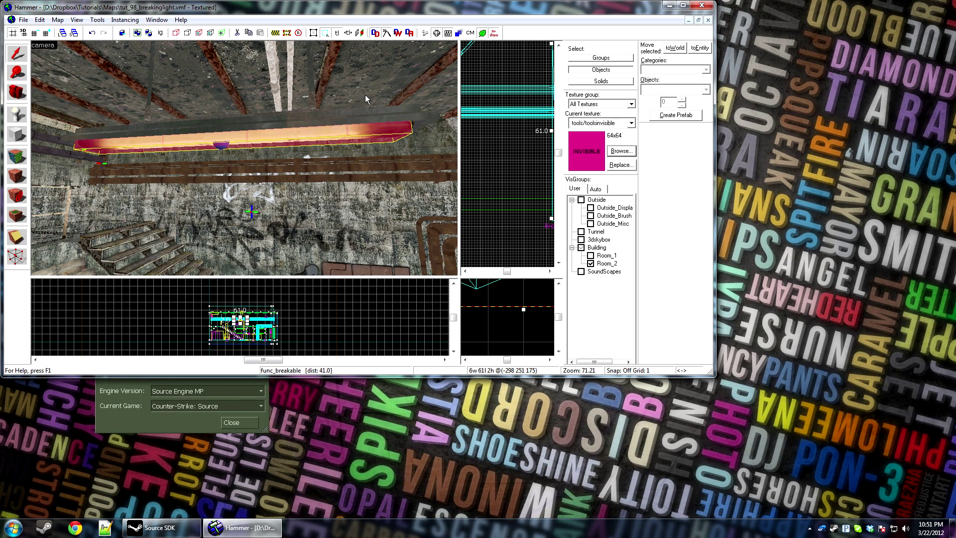
{"action": "double_click", "coordinate": [402, 10]}
{"action": "left_click_drag", "start_coordinate": [889, 118], "coordinate": [892, 318]}
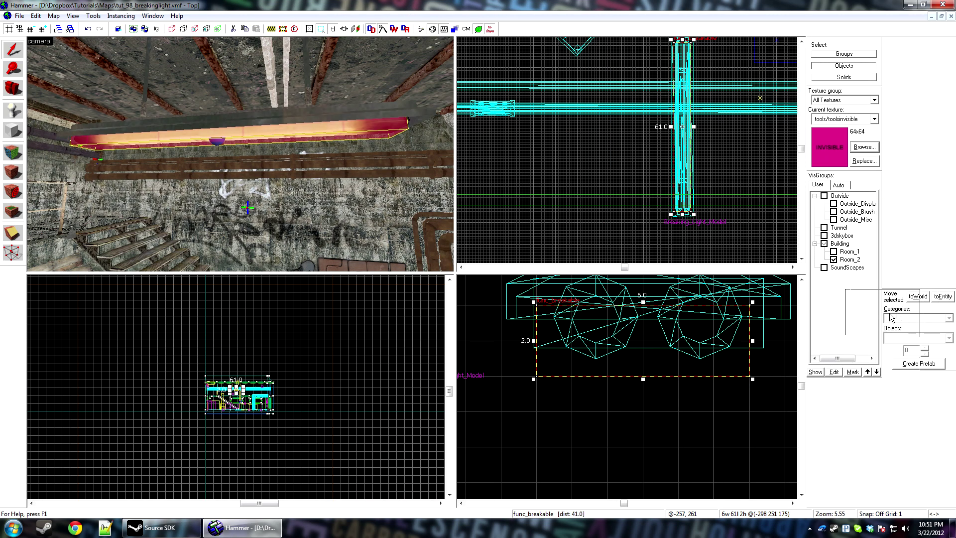
{"action": "left_click_drag", "start_coordinate": [884, 364], "coordinate": [820, 411]}
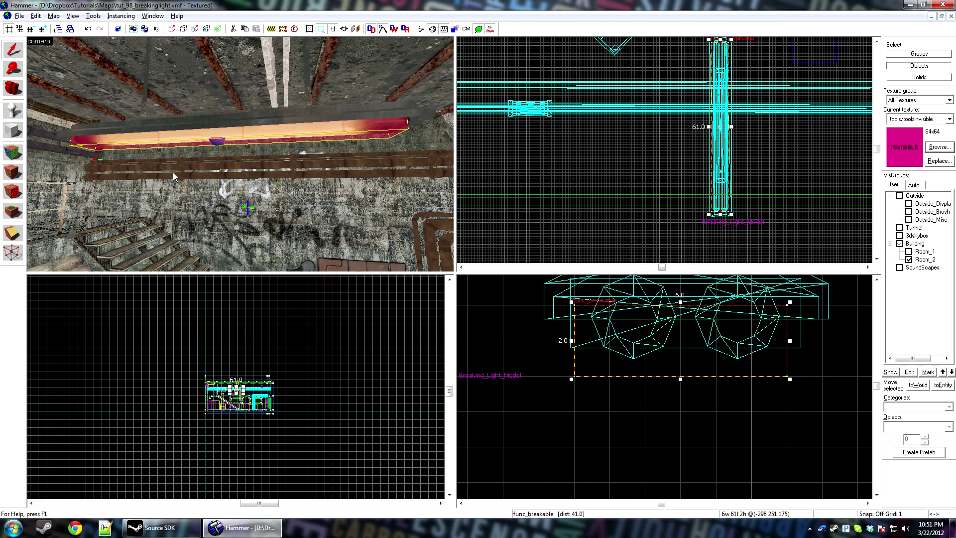
Add an OnBreak output to the func_breakable targeting Breaking_Light_Model, picked from the lamp in the 3D view.
{"action": "key", "text": "alt+Return"}
{"action": "left_click", "coordinate": [355, 170]}
{"action": "left_click", "coordinate": [381, 359]}
{"action": "left_click", "coordinate": [507, 293]}
{"action": "left_click", "coordinate": [468, 300]}
{"action": "left_click", "coordinate": [521, 305]}
{"action": "left_click", "coordinate": [302, 118]}
Give the Breaking_Light_Model output the Skin input with a parameter override of 1, and apply.
{"action": "left_click", "coordinate": [439, 317]}
{"action": "type", "text": "Skin"}
{"action": "key", "text": "Tab"}
{"action": "type", "text": "1"}
{"action": "type", "text": "yu"}
{"action": "left_click", "coordinate": [434, 327]}
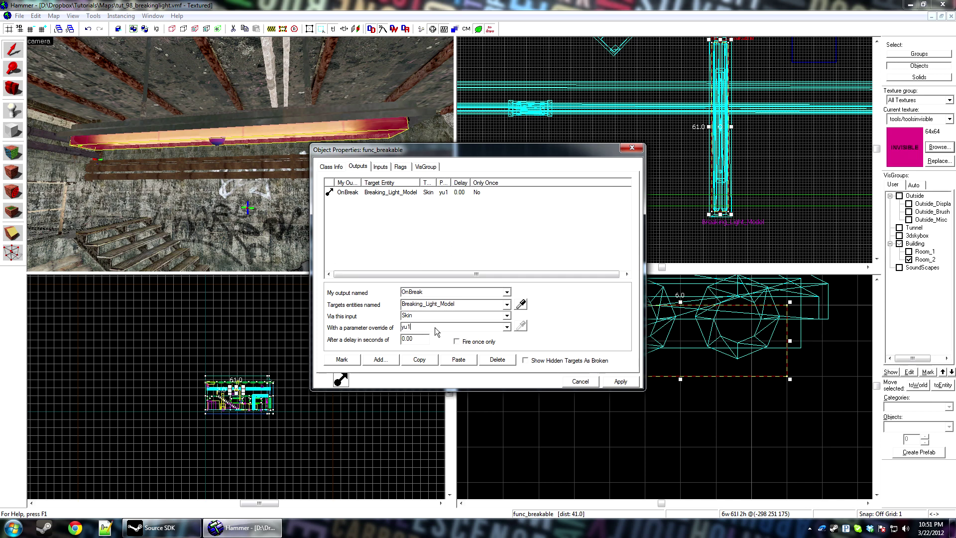
{"action": "type", "text": "1"}
{"action": "left_click", "coordinate": [627, 383]}
Unhide the spotlights and sprites, and add an OnBreak output that sends TurnOff to the picked Breaking_Light_Light.
{"action": "left_click", "coordinate": [218, 29]}
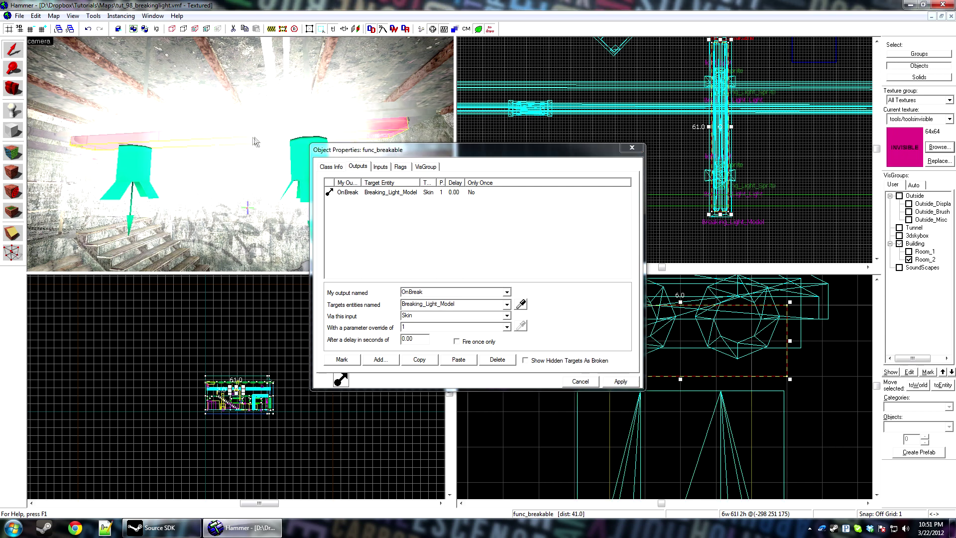
{"action": "left_click", "coordinate": [381, 359]}
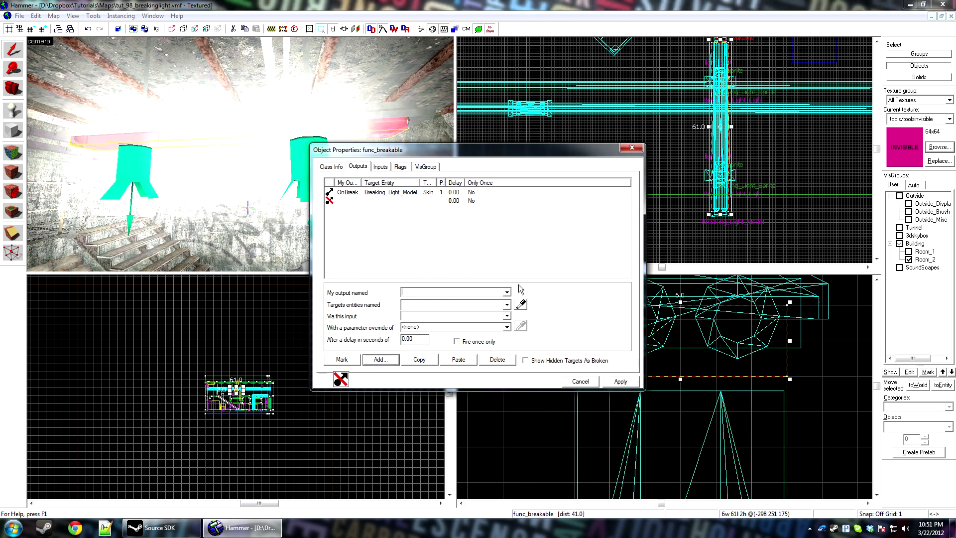
{"action": "left_click", "coordinate": [506, 293]}
{"action": "left_click", "coordinate": [412, 301]}
{"action": "left_click", "coordinate": [521, 304]}
{"action": "left_click", "coordinate": [157, 169]}
{"action": "type", "text": "TurnOff"}
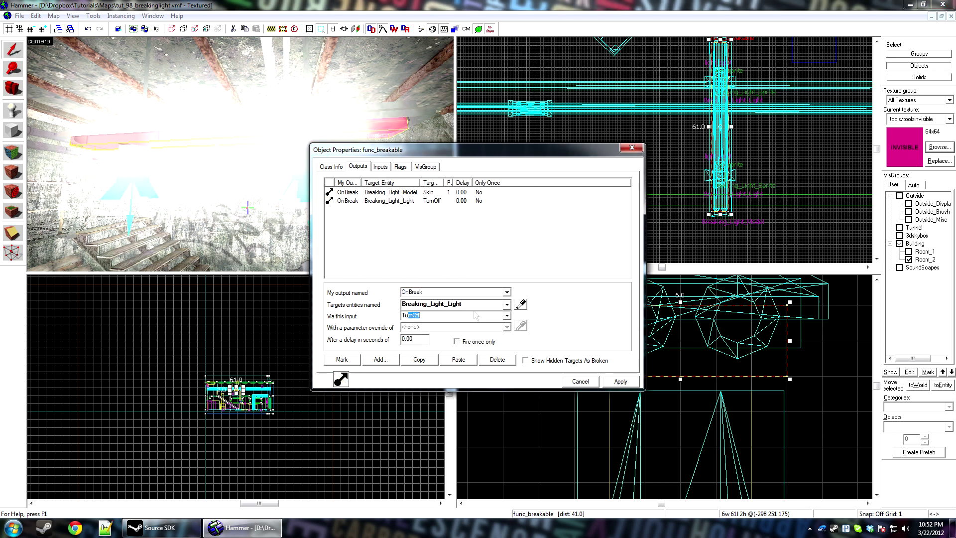
Add a third OnBreak output and set its target to Breaking_Light_Sprite.
{"action": "left_click", "coordinate": [380, 359]}
{"action": "left_click", "coordinate": [507, 293]}
{"action": "left_click", "coordinate": [468, 301]}
{"action": "left_click", "coordinate": [521, 304]}
{"action": "left_click", "coordinate": [183, 144]}
{"action": "left_click", "coordinate": [507, 316]}
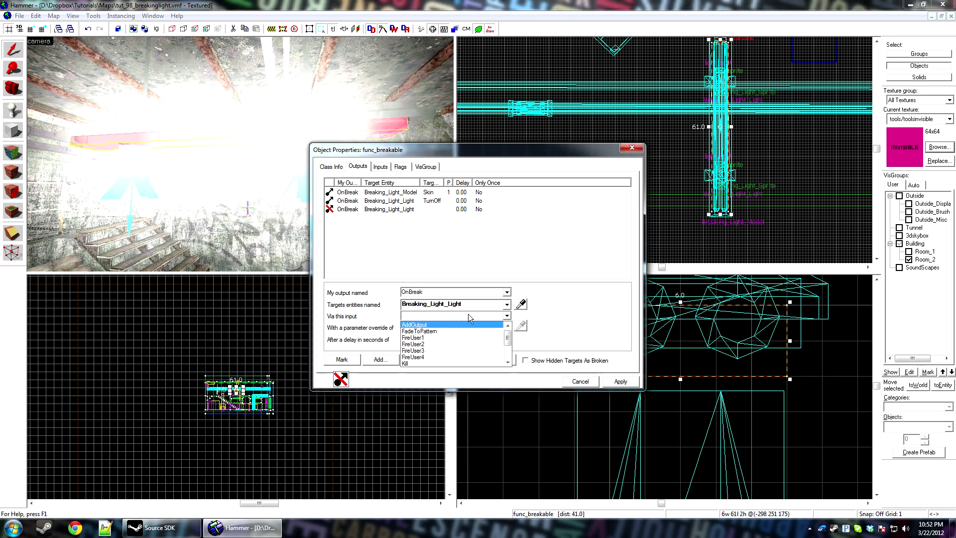
{"action": "left_click", "coordinate": [507, 306]}
{"action": "left_click", "coordinate": [507, 305]}
{"action": "left_click", "coordinate": [462, 329]}
{"action": "left_click", "coordinate": [450, 316]}
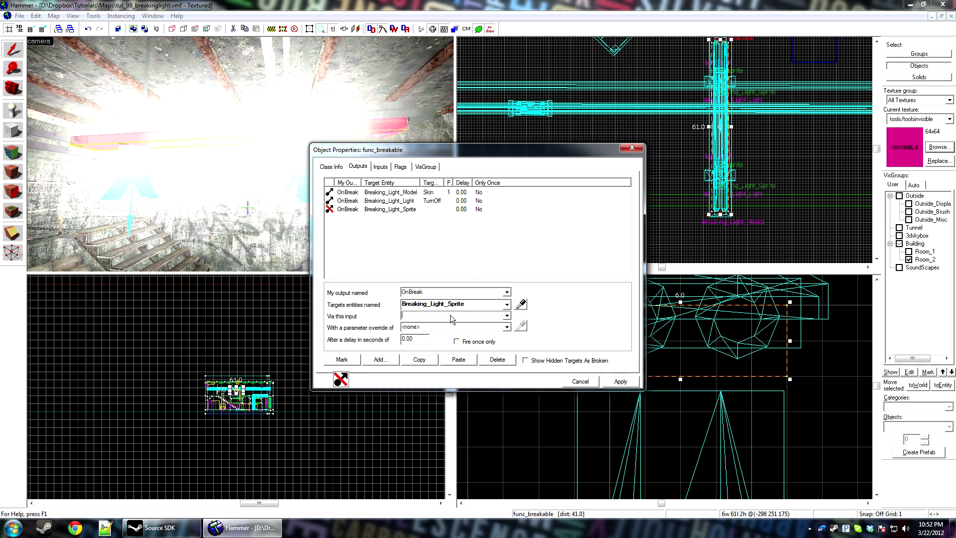
Give the sprite output the input beginning with "h", apply, close the properties and clear the selection.
{"action": "type", "text": "h"}
{"action": "key", "text": "Return"}
{"action": "left_click", "coordinate": [621, 382]}
{"action": "left_click", "coordinate": [580, 382]}
{"action": "left_click", "coordinate": [797, 97]}
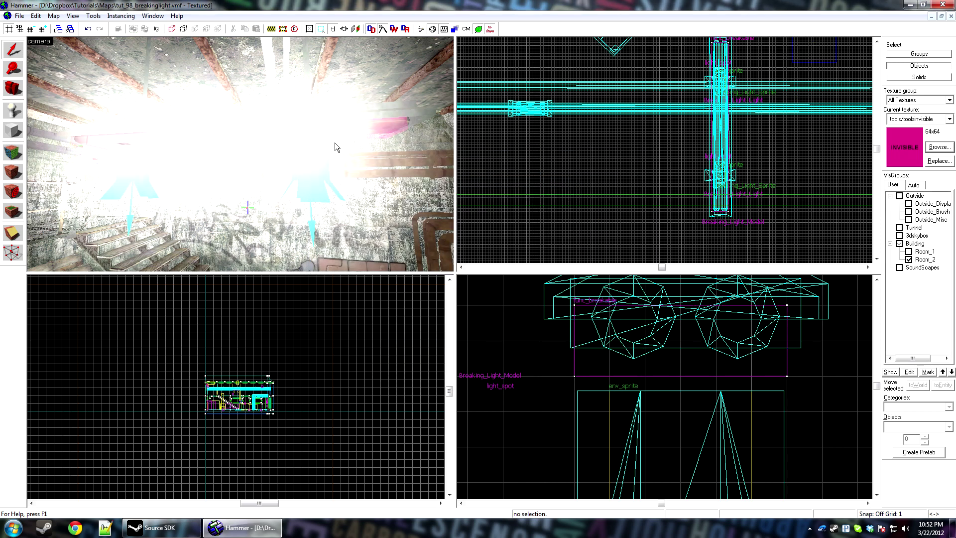
Hide both spotlights and both sprites at the lamp once more, and save the map.
{"action": "left_click", "coordinate": [326, 160]}
{"action": "key", "text": "h"}
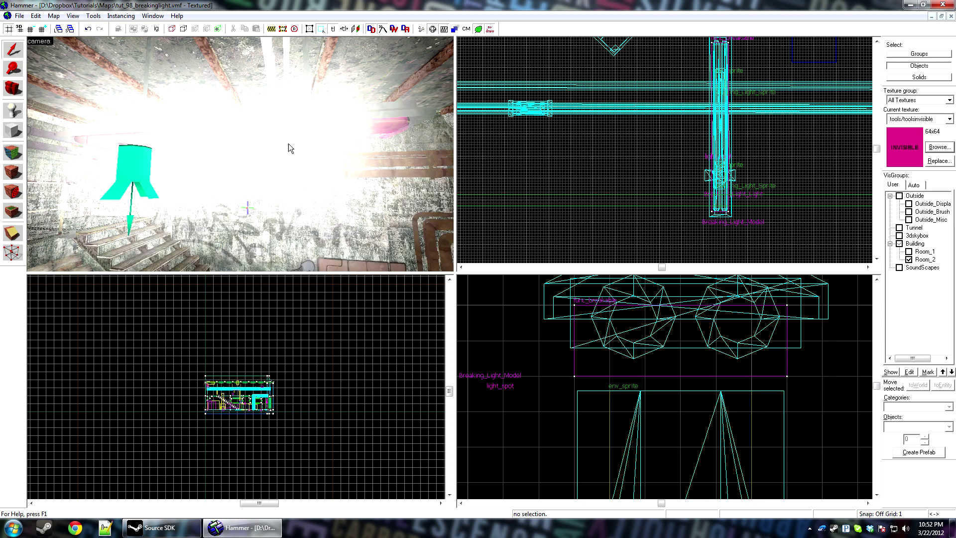
{"action": "left_click", "coordinate": [280, 155]}
{"action": "key", "text": "h"}
{"action": "left_click", "coordinate": [147, 158]}
{"action": "key", "text": "h"}
{"action": "left_click", "coordinate": [135, 151]}
{"action": "key", "text": "h"}
{"action": "key", "text": "ctrl+s"}
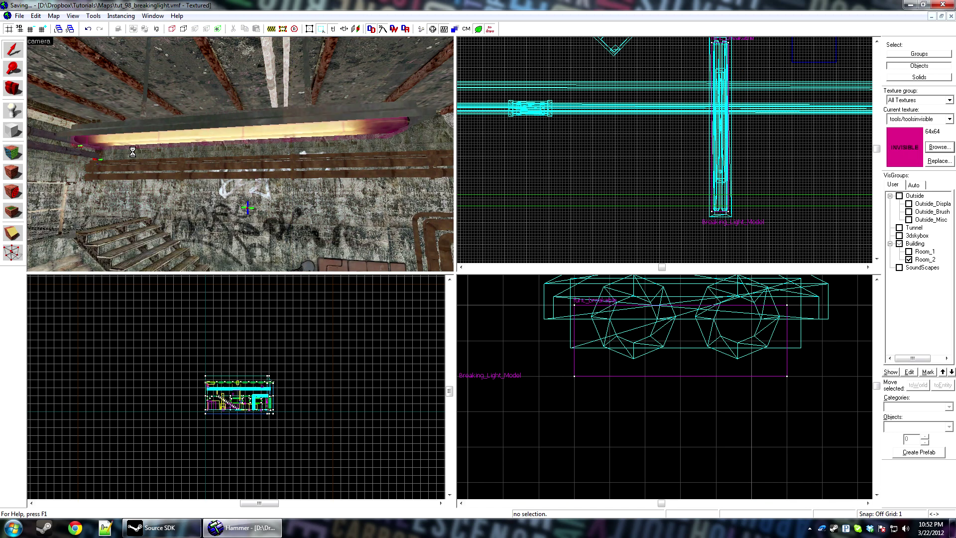
Place a new point entity on the room's floor, beside the wooden crates.
{"action": "key", "text": "z"}
{"action": "key", "text": "s"}
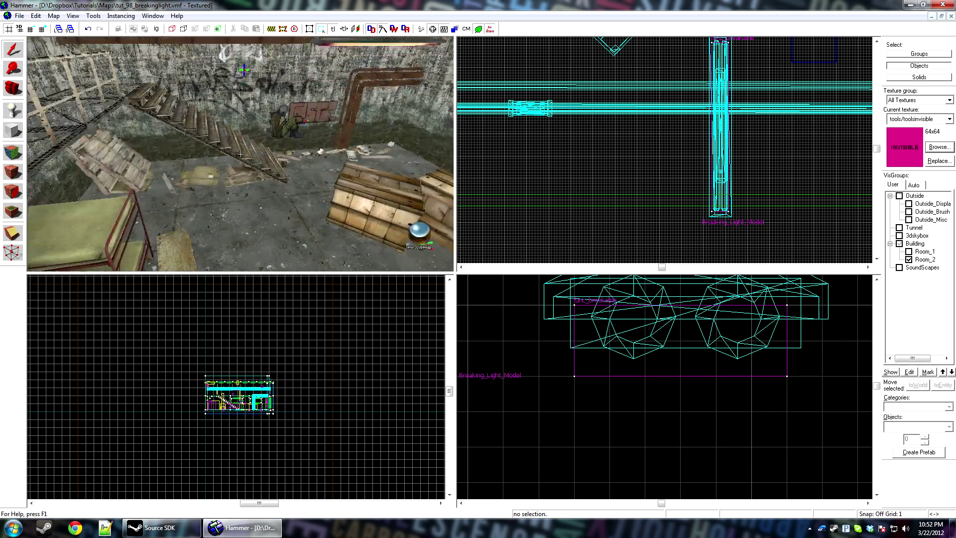
{"action": "key", "text": "s"}
{"action": "key", "text": "shift+e"}
{"action": "left_click", "coordinate": [233, 243]}
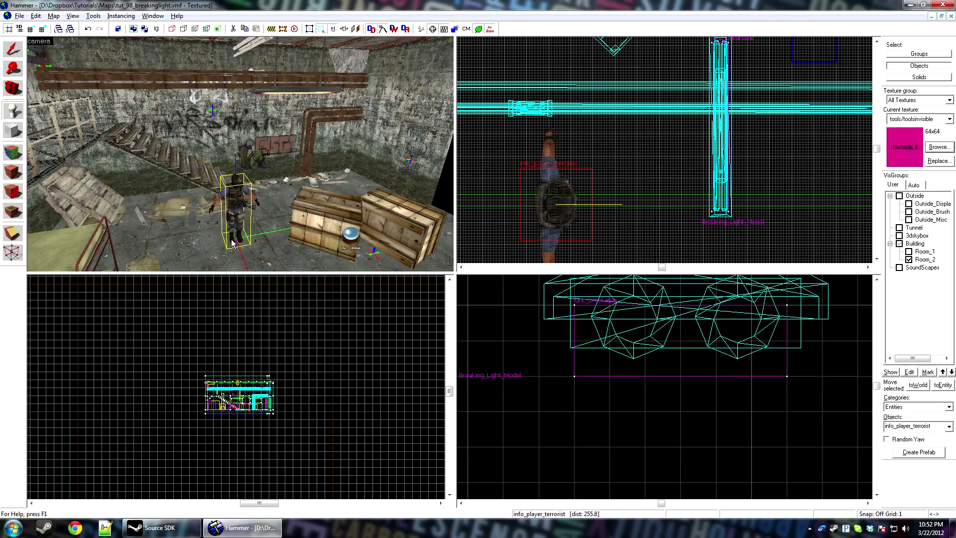
Change the class of the newly placed info_player_terrorist entity to env_spark and apply it.
{"action": "key", "text": "alt+Return"}
{"action": "type", "text": "env_sc"}
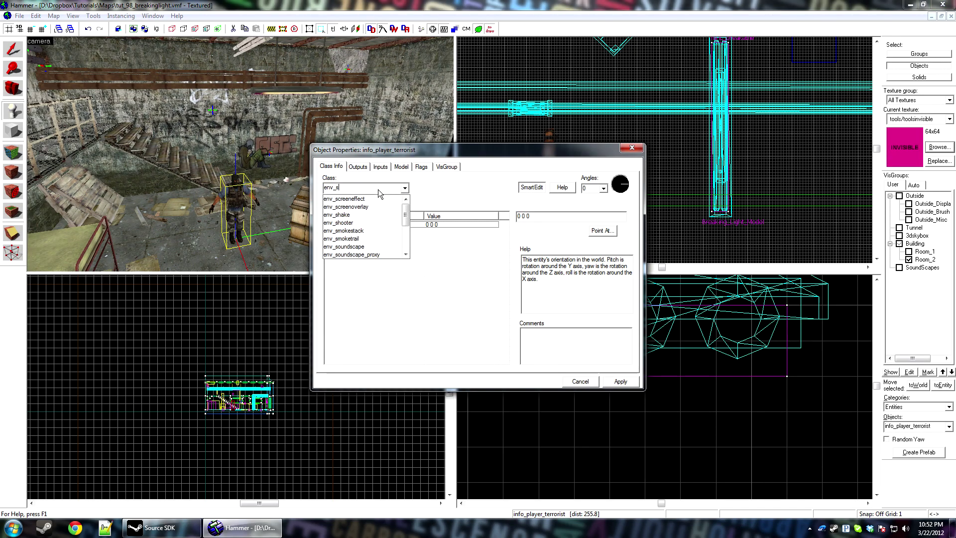
{"action": "key", "text": "Down"}
{"action": "key", "text": "Down"}
{"action": "key", "text": "Down"}
{"action": "key", "text": "Down"}
{"action": "key", "text": "Down"}
{"action": "key", "text": "Down"}
{"action": "key", "text": "Down"}
{"action": "key", "text": "Down"}
{"action": "key", "text": "Down"}
{"action": "key", "text": "Down"}
{"action": "key", "text": "Down"}
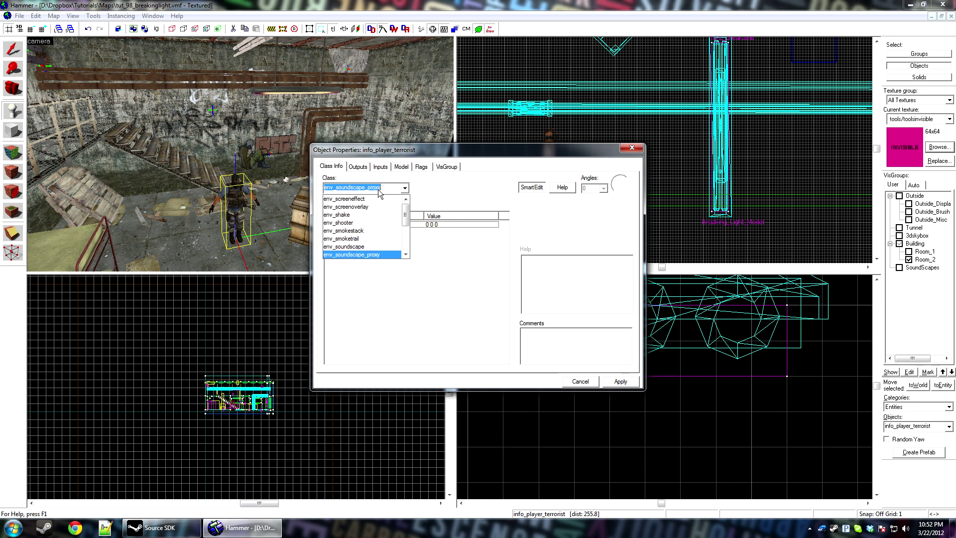
{"action": "key", "text": "Up"}
{"action": "key", "text": "Up"}
{"action": "key", "text": "Return"}
{"action": "key", "text": "Return"}
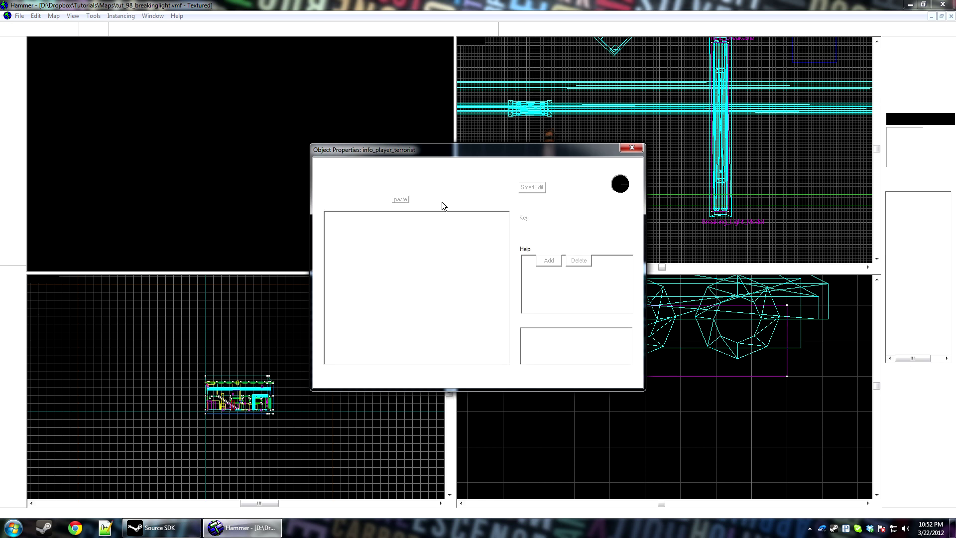
Turn on the Directional flag for the env_spark and apply it.
{"action": "left_click", "coordinate": [400, 167]}
{"action": "left_click", "coordinate": [328, 206]}
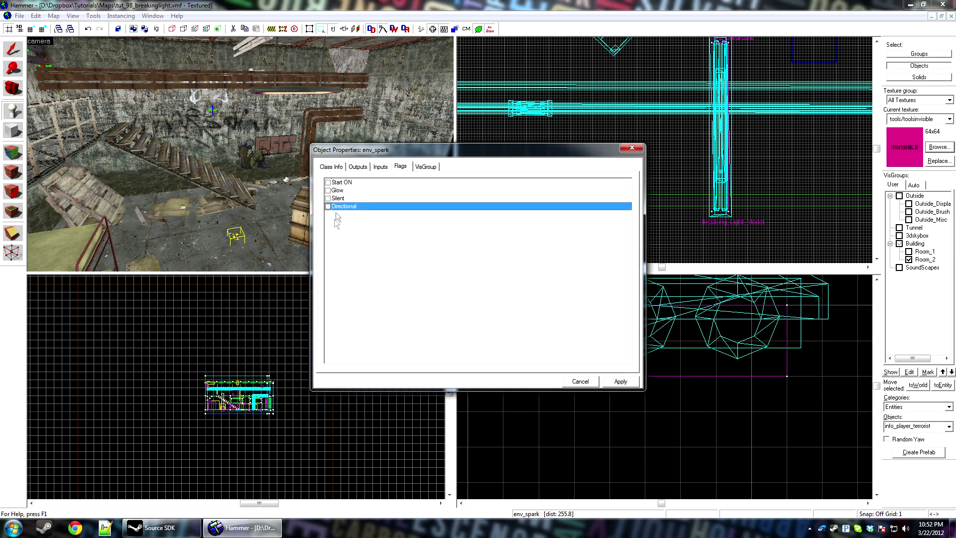
{"action": "left_click", "coordinate": [621, 382]}
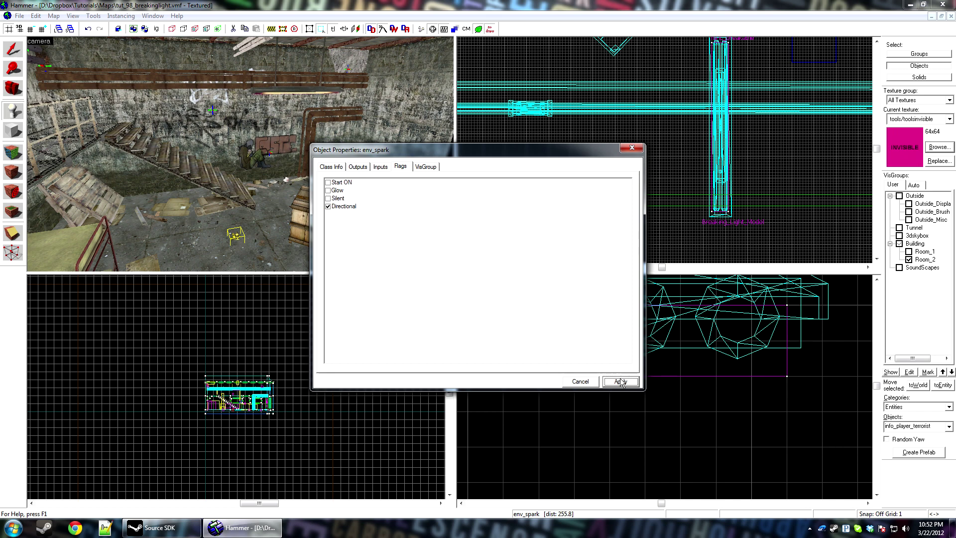
Name the env_spark Breaking_Light_Spark, starting from the name picked off the lamp model.
{"action": "left_click", "coordinate": [333, 167]}
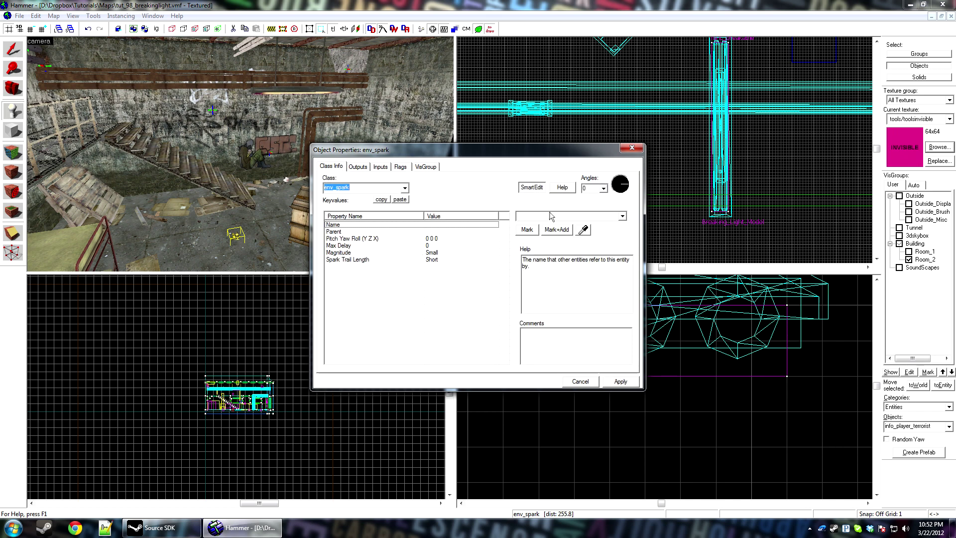
{"action": "left_click", "coordinate": [584, 230]}
{"action": "left_click", "coordinate": [298, 87]}
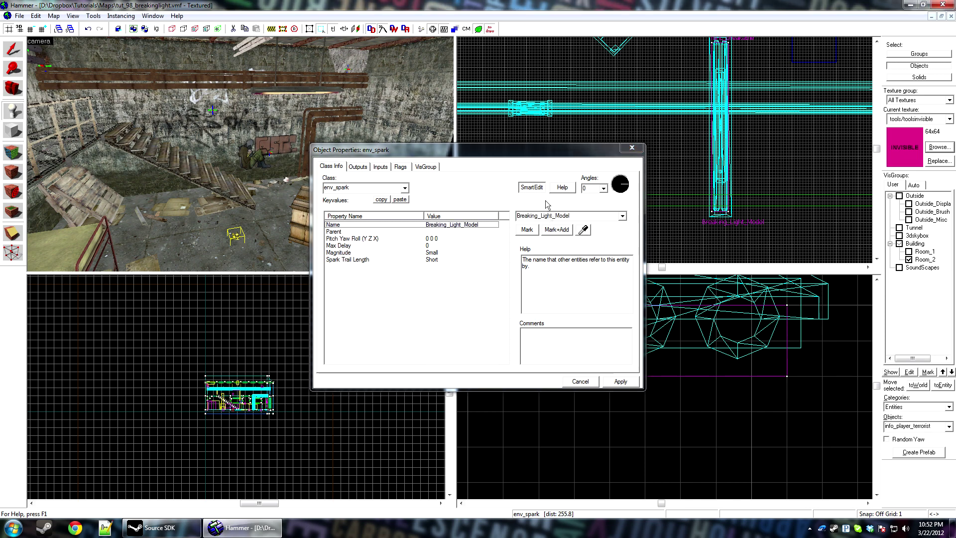
{"action": "type", "text": "Spark"}
{"action": "key", "text": "Return"}
Set the spark's magnitude to Huge and its spark trail length to Long.
{"action": "left_click", "coordinate": [448, 253]}
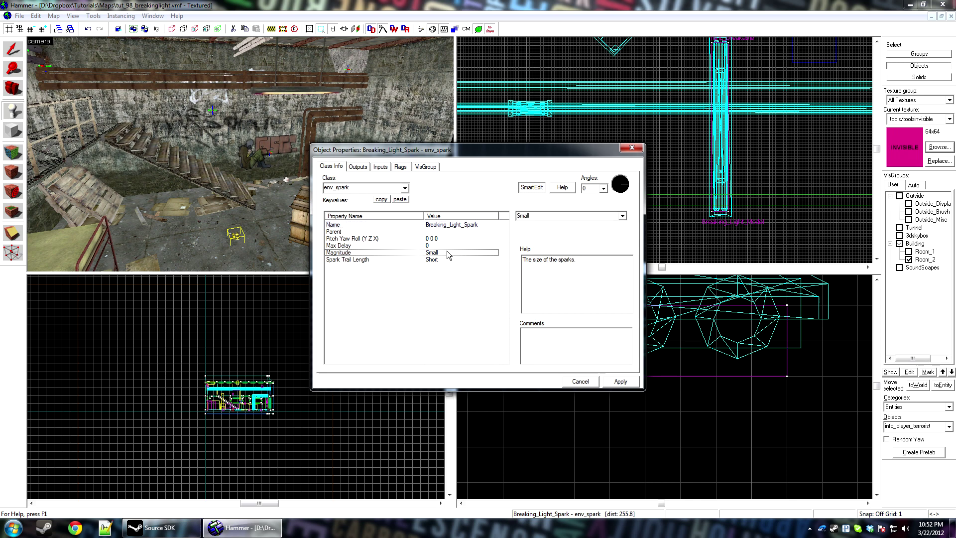
{"action": "left_click", "coordinate": [458, 259]}
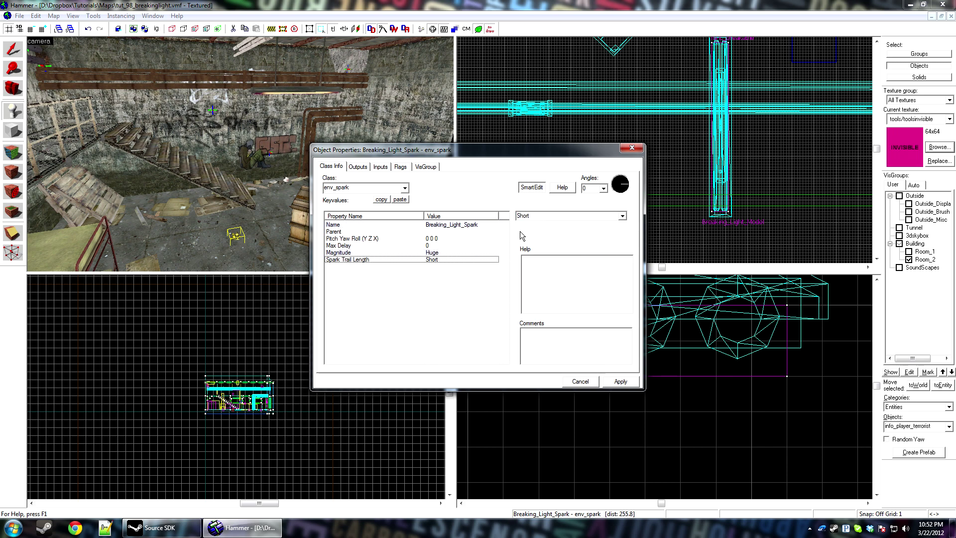
{"action": "left_click", "coordinate": [430, 245]}
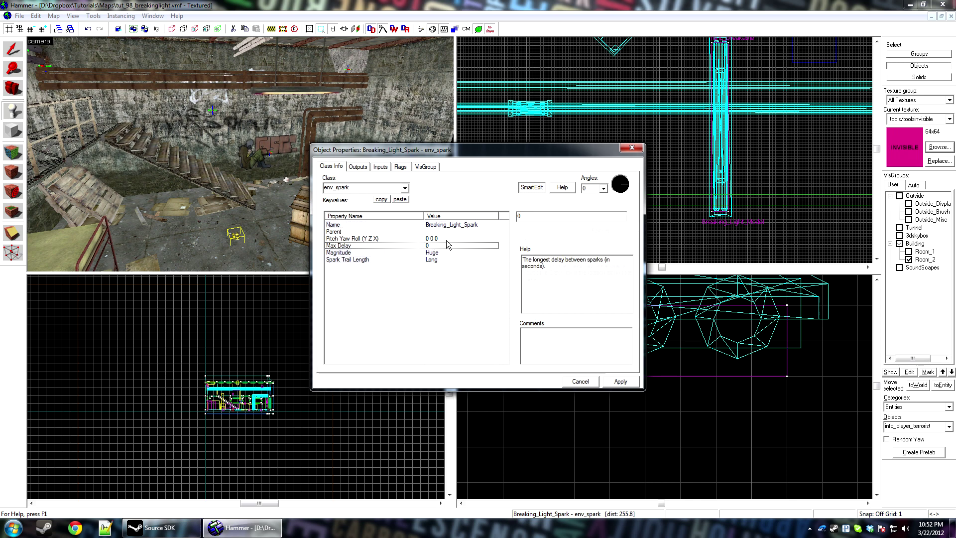
Set the spark's angle to Down, apply it and close the properties.
{"action": "left_click", "coordinate": [463, 239]}
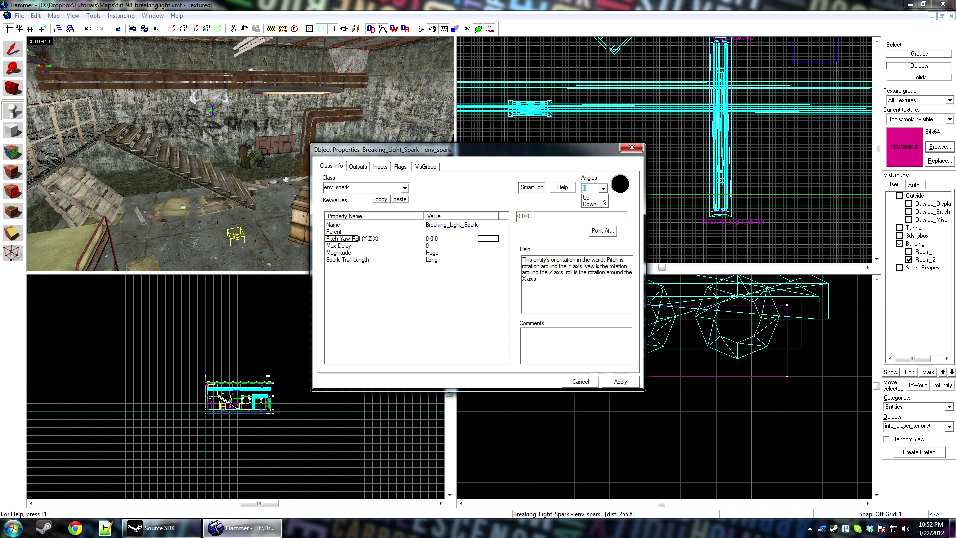
{"action": "left_click", "coordinate": [599, 204]}
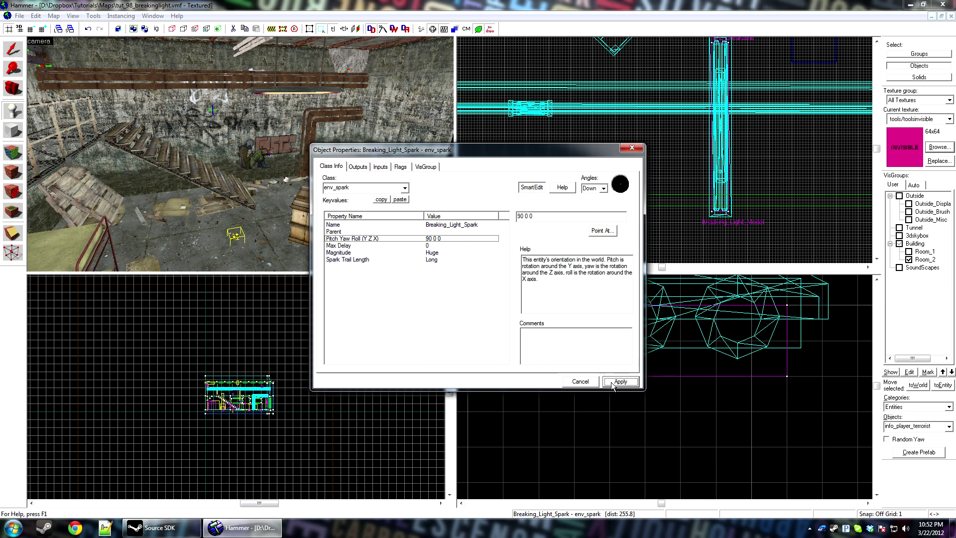
{"action": "left_click", "coordinate": [578, 382]}
Move the spark entity from the floor up to the height of the ceiling lamp and onto the fixture.
{"action": "key", "text": "ctrl+shift+e"}
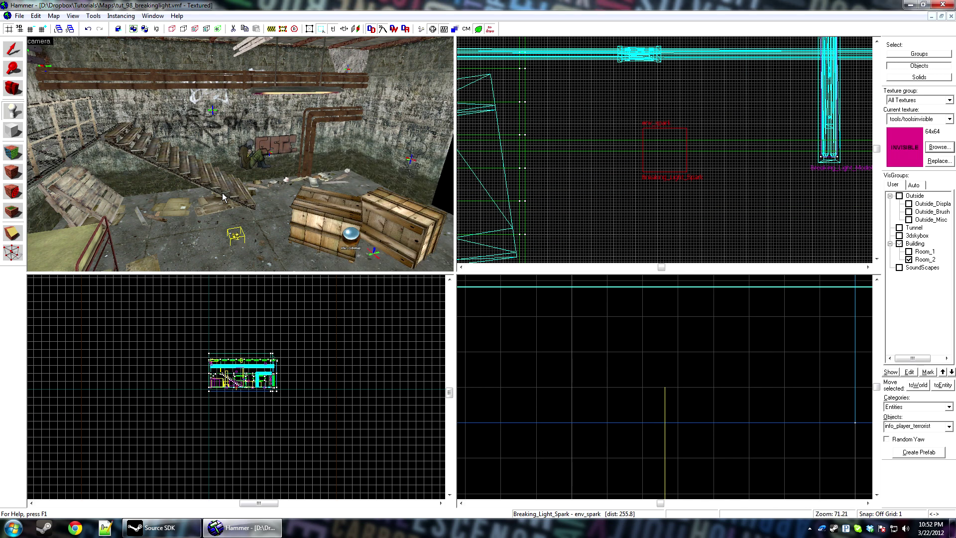
{"action": "left_click", "coordinate": [14, 50]}
{"action": "scroll", "coordinate": [629, 412], "scroll_direction": "down", "scroll_amount": 10}
{"action": "left_click_drag", "start_coordinate": [629, 413], "coordinate": [652, 341]}
{"action": "scroll", "coordinate": [640, 338], "scroll_direction": "up", "scroll_amount": 15}
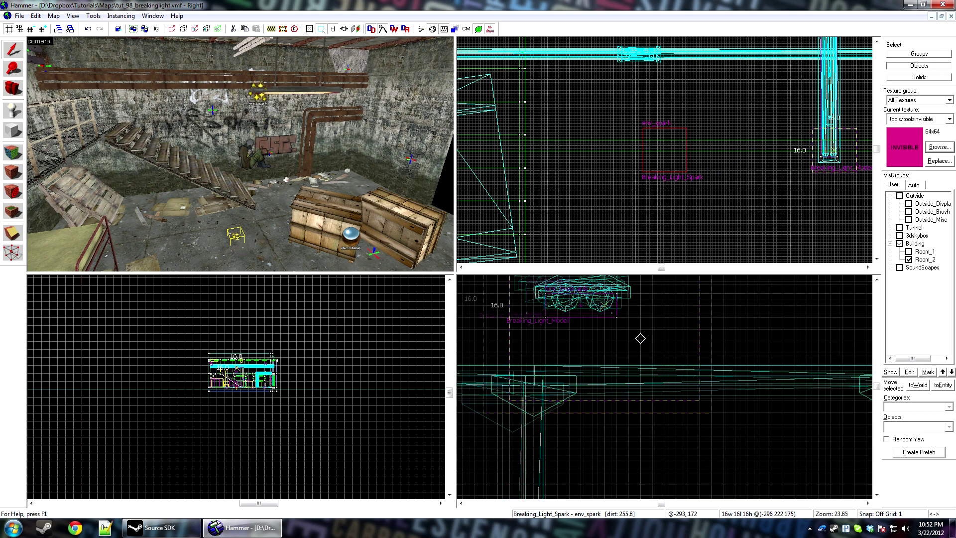
{"action": "scroll", "coordinate": [280, 399], "scroll_direction": "up", "scroll_amount": 10}
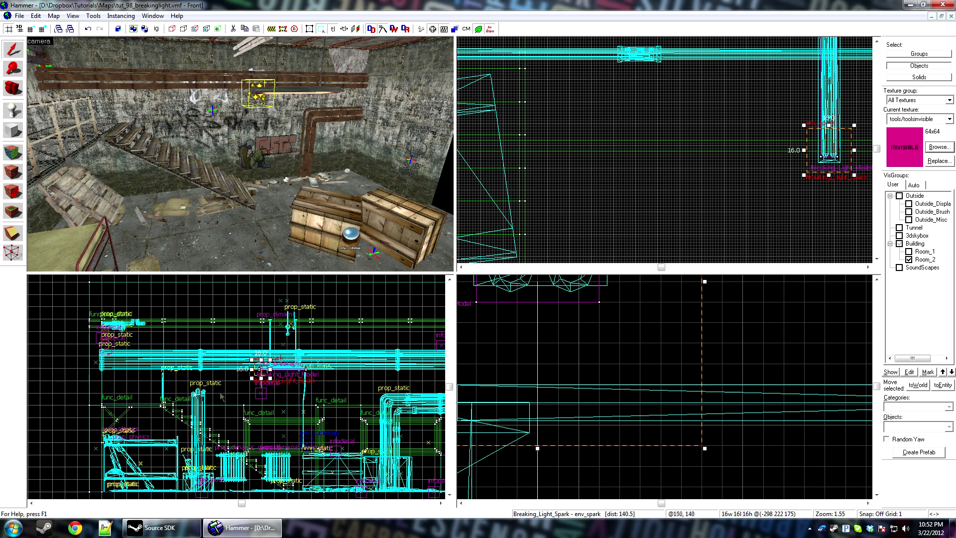
Slide the spark along the lamp to the middle of the fixture.
{"action": "scroll", "coordinate": [269, 373], "scroll_direction": "up", "scroll_amount": 10}
{"action": "left_click_drag", "start_coordinate": [221, 346], "coordinate": [371, 352]}
{"action": "key", "text": "z"}
{"action": "key", "text": "d"}
{"action": "key", "text": "z"}
{"action": "scroll", "coordinate": [660, 180], "scroll_direction": "down", "scroll_amount": 1}
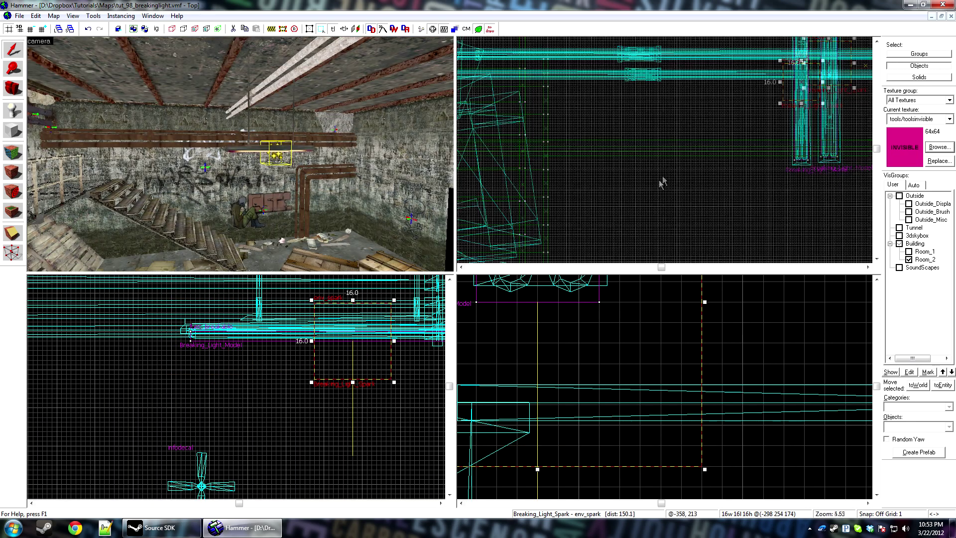
Duplicate the spark, placing the copy along the lamp toward one end.
{"action": "scroll", "coordinate": [660, 179], "scroll_direction": "down", "scroll_amount": 5}
{"action": "scroll", "coordinate": [719, 153], "scroll_direction": "up", "scroll_amount": 5}
{"action": "left_click_drag", "start_coordinate": [717, 126], "coordinate": [712, 175], "text": "shift"}
Rename the copied spark Breaking_Light_SparkPost.
{"action": "key", "text": "alt+Return"}
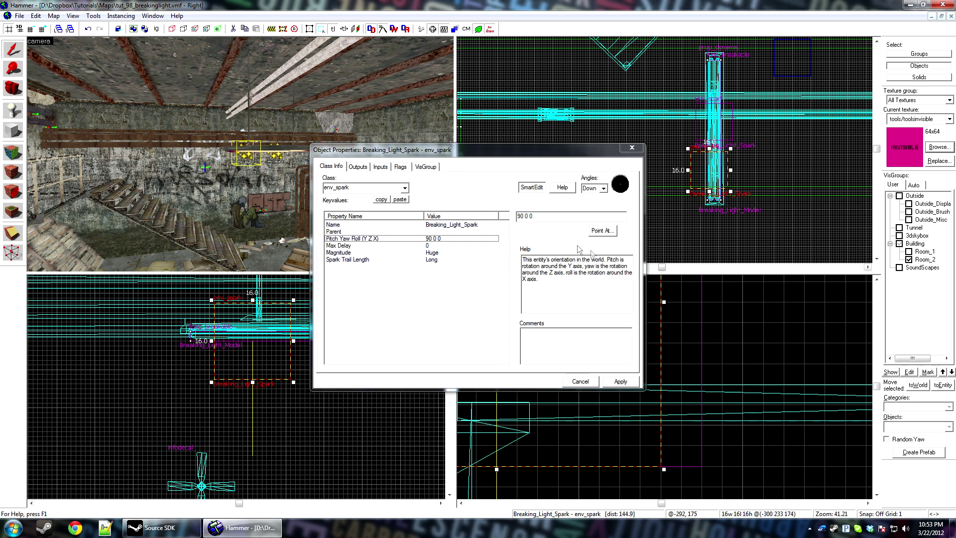
{"action": "left_click", "coordinate": [348, 225]}
{"action": "type", "text": "Post"}
{"action": "key", "text": "Return"}
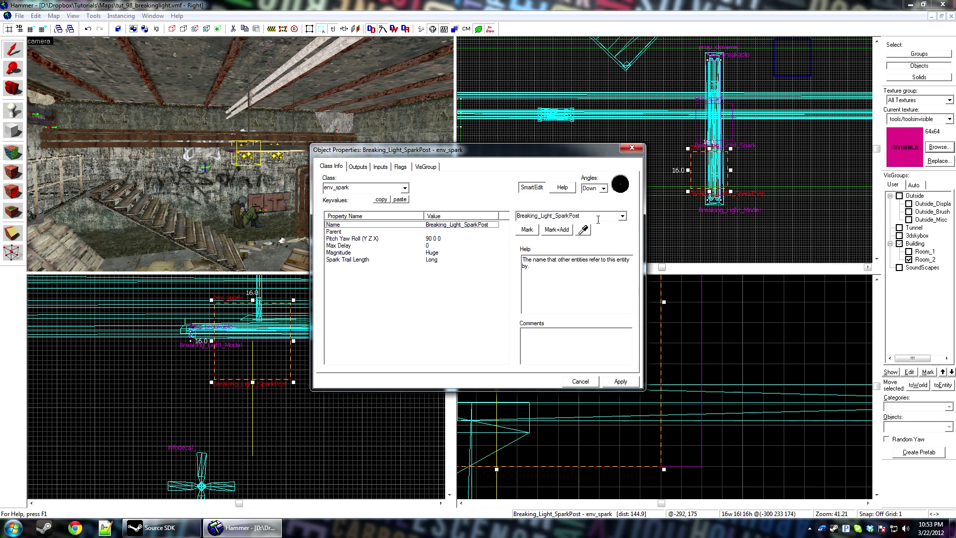
{"action": "double_click", "coordinate": [584, 218]}
{"action": "left_click", "coordinate": [581, 217]}
Set the copied spark's magnitude to Medium and its trail length to Short, and apply.
{"action": "left_click", "coordinate": [433, 252]}
{"action": "scroll", "coordinate": [549, 221], "scroll_direction": "up", "scroll_amount": 2}
{"action": "left_click", "coordinate": [431, 259]}
{"action": "key", "text": "Up"}
{"action": "key", "text": "Up"}
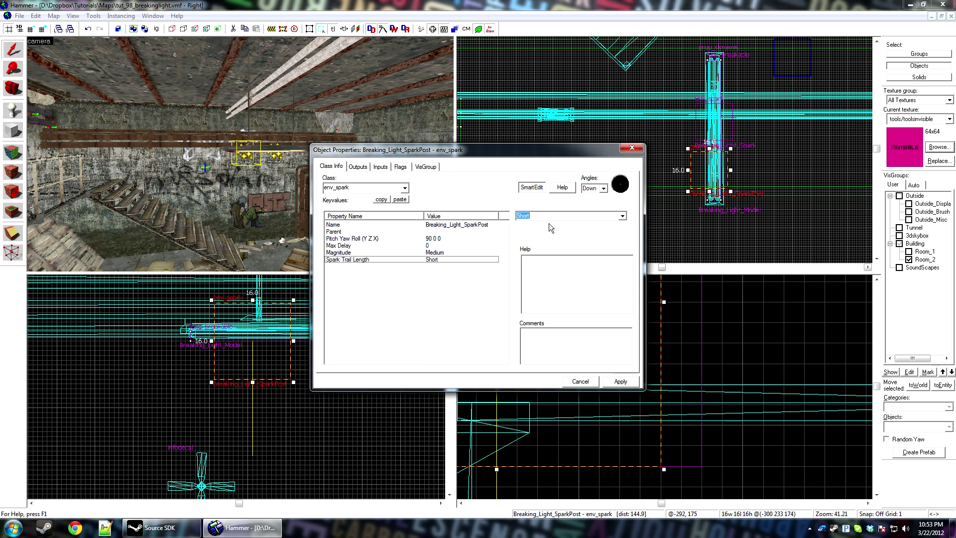
{"action": "left_click", "coordinate": [620, 381]}
Move the Breaking_Light_SparkPost spark to one end of the lamp and place a duplicate at the opposite end.
{"action": "scroll", "coordinate": [713, 211], "scroll_direction": "up", "scroll_amount": 3}
{"action": "left_click_drag", "start_coordinate": [705, 183], "coordinate": [712, 212]}
{"action": "mouse_move", "coordinate": [720, 203]}
{"action": "left_mouse_down"}
{"action": "mouse_move", "coordinate": [751, 219]}
{"action": "mouse_move", "coordinate": [738, 68]}
{"action": "mouse_move", "coordinate": [715, 149]}
{"action": "mouse_move", "coordinate": [728, 129]}
{"action": "left_mouse_up"}
{"action": "scroll", "coordinate": [750, 214], "scroll_direction": "down", "scroll_amount": 3}
{"action": "scroll", "coordinate": [735, 79], "scroll_direction": "up", "scroll_amount": 7}
Set Max Delay to 12 for both Breaking_Light_SparkPost sparks.
{"action": "left_click", "coordinate": [236, 159], "text": "ctrl"}
{"action": "key", "text": "alt+Return"}
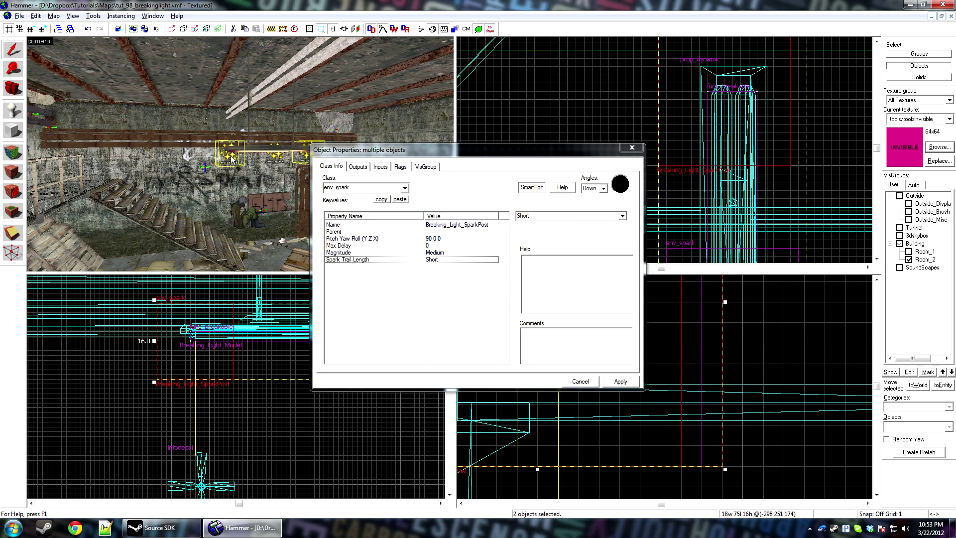
{"action": "left_click", "coordinate": [353, 246]}
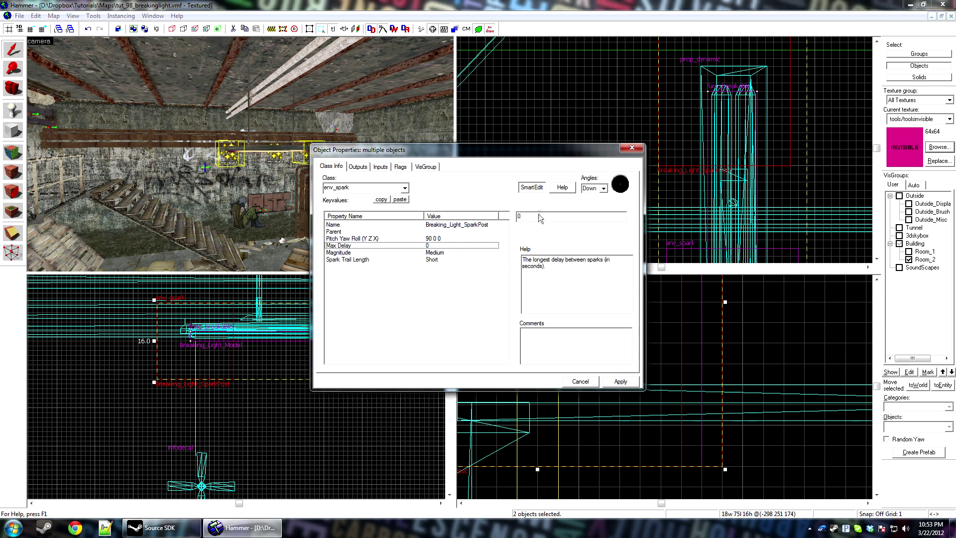
{"action": "type", "text": "12"}
{"action": "key", "text": "Return"}
Turn on the Silent flag for both selected sparks, apply, close the properties and save the map.
{"action": "left_click", "coordinate": [399, 167]}
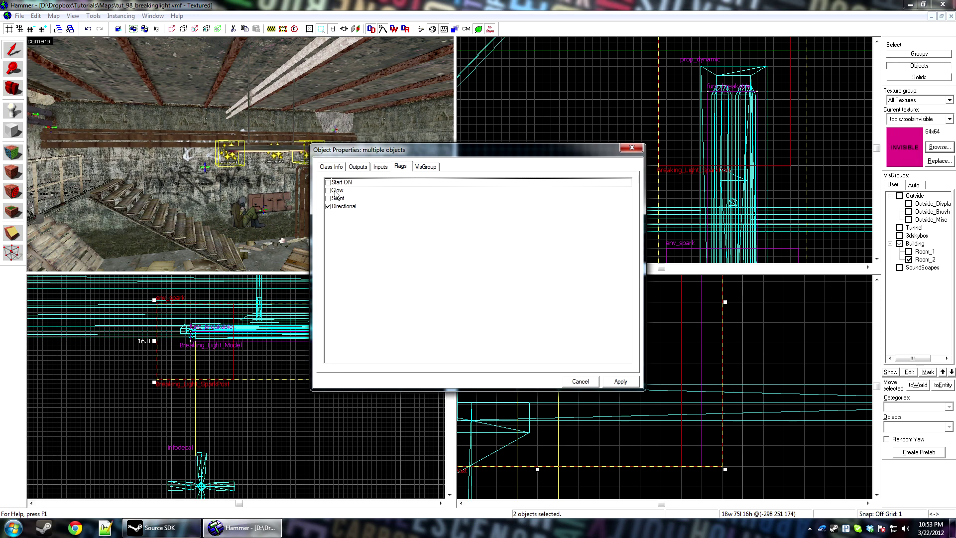
{"action": "left_click", "coordinate": [329, 198]}
{"action": "left_click", "coordinate": [603, 382]}
{"action": "left_click", "coordinate": [591, 382]}
{"action": "right_click", "coordinate": [583, 157]}
{"action": "left_click", "coordinate": [489, 146]}
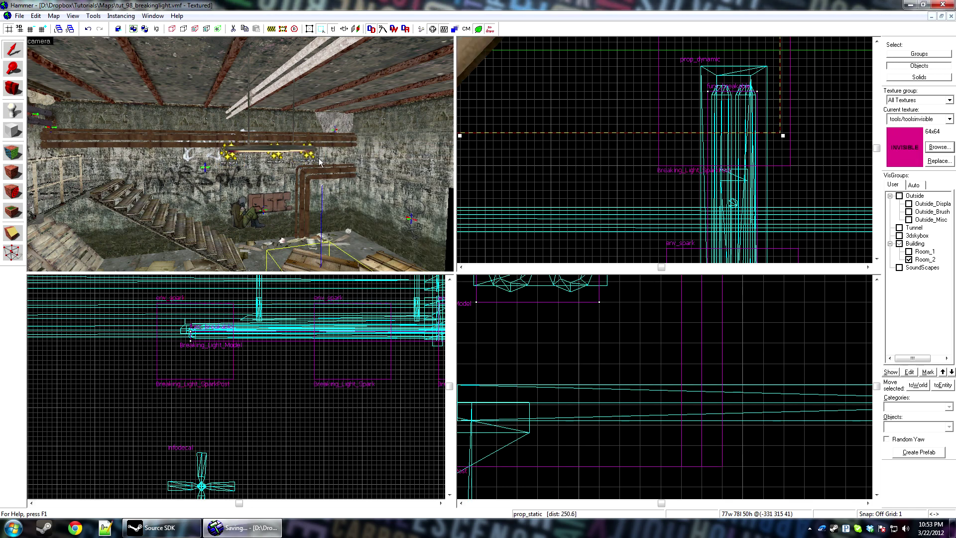
Add an OnBreak output to the lamp's func_breakable that targets Breaking_Light_Spark with the SparkOnce input.
{"action": "key", "text": "z"}
{"action": "key", "text": "d"}
{"action": "key", "text": "w"}
{"action": "key", "text": "z"}
{"action": "double_click", "coordinate": [172, 147]}
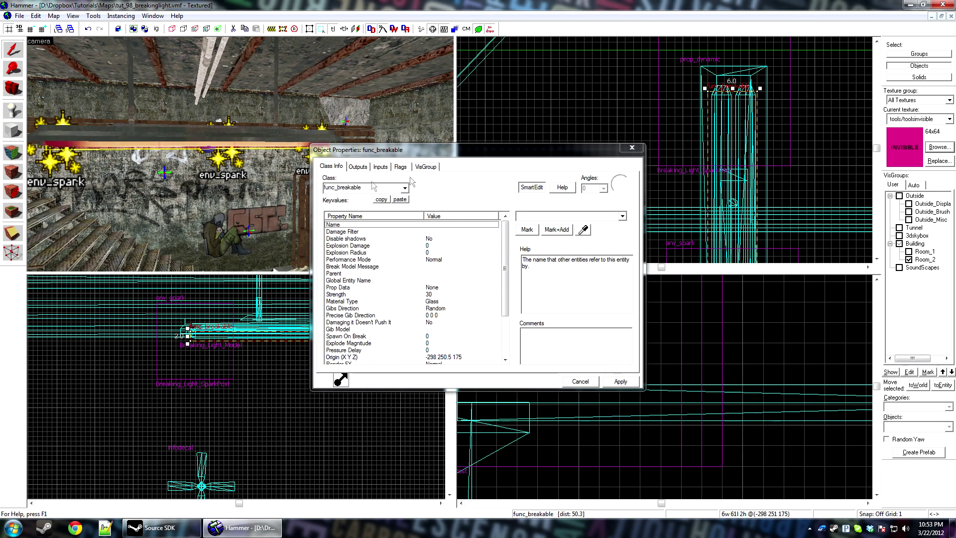
{"action": "left_click", "coordinate": [354, 166]}
{"action": "left_click", "coordinate": [386, 358]}
{"action": "left_click", "coordinate": [507, 293]}
{"action": "left_click", "coordinate": [458, 301]}
{"action": "left_click", "coordinate": [227, 161]}
{"action": "left_click", "coordinate": [440, 317]}
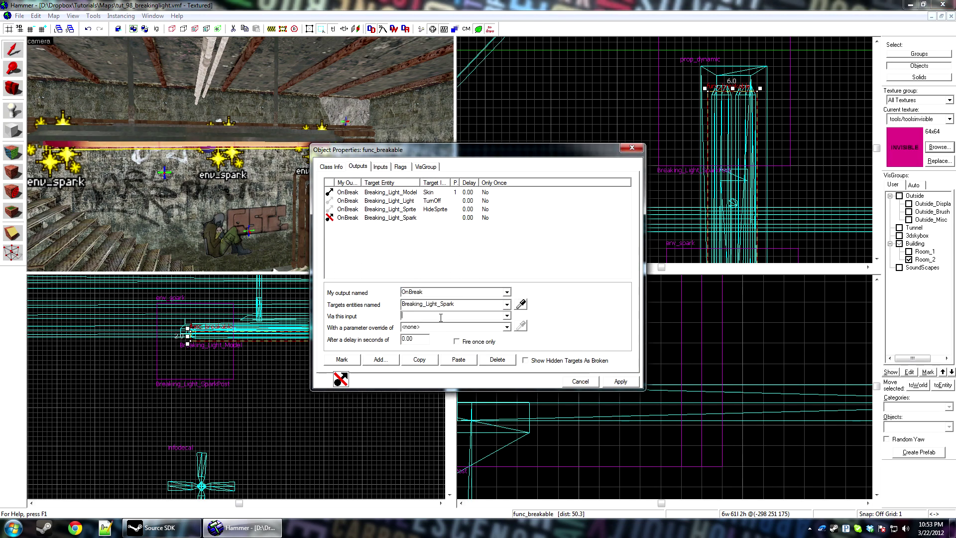
{"action": "type", "text": "SparkOnce"}
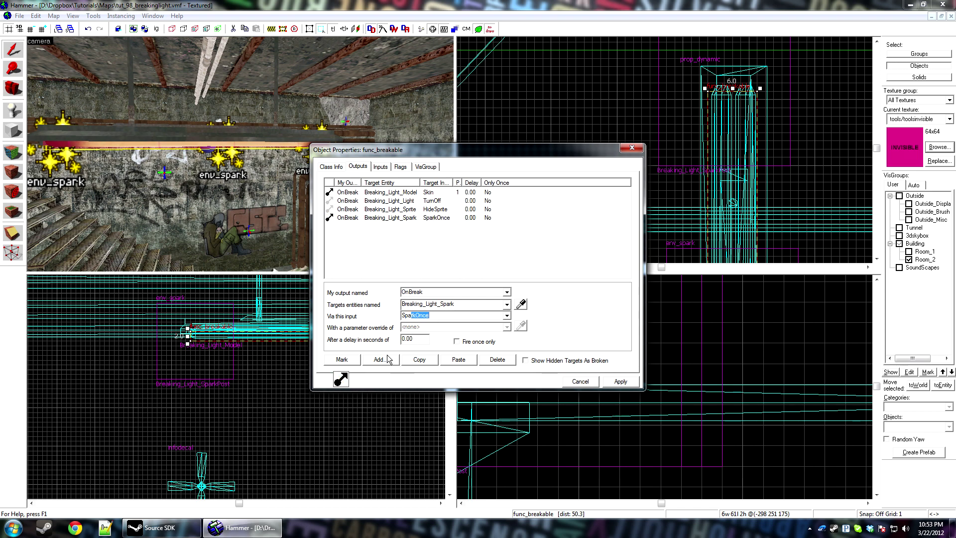
Add another OnBreak output to the func_breakable, targeting the picked Breaking_Light_SparkPost entity.
{"action": "left_click", "coordinate": [389, 360]}
{"action": "left_click", "coordinate": [506, 304]}
{"action": "left_click", "coordinate": [520, 305]}
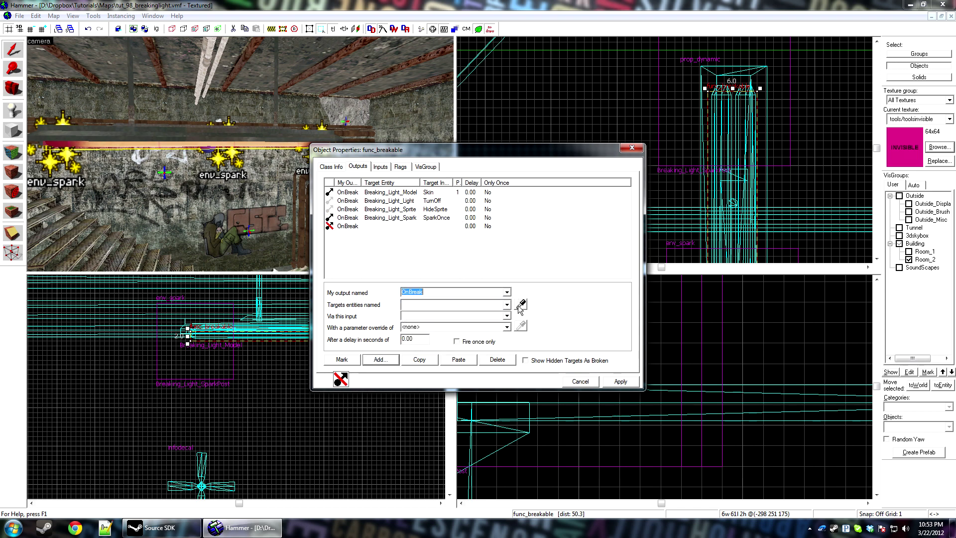
{"action": "left_click", "coordinate": [519, 307]}
{"action": "left_click", "coordinate": [75, 161]}
{"action": "left_click", "coordinate": [427, 314]}
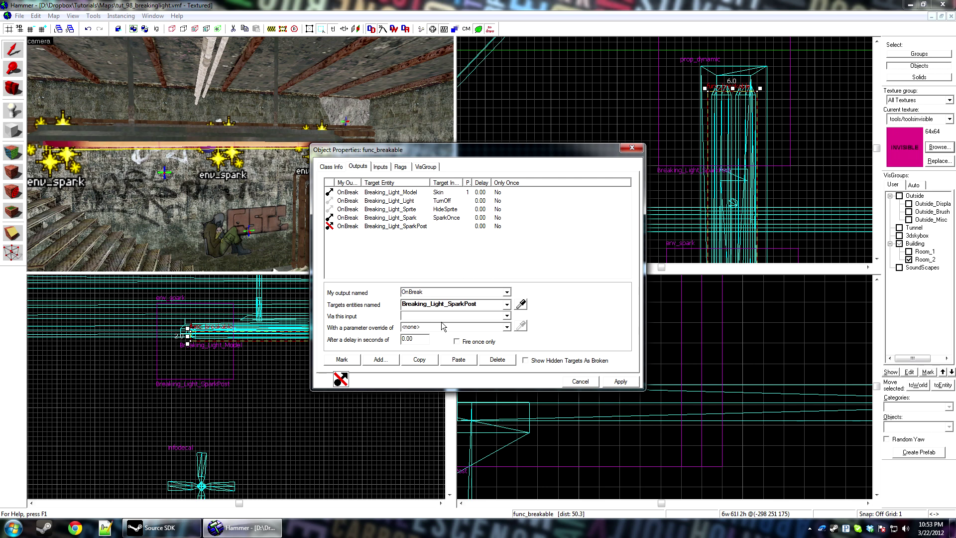
Give the Breaking_Light_SparkPost output the input beginning with "sta", apply, close the properties and clear the selection.
{"action": "type", "text": "sta"}
{"action": "left_click", "coordinate": [626, 384]}
{"action": "left_click", "coordinate": [591, 383]}
{"action": "right_click", "coordinate": [618, 387]}
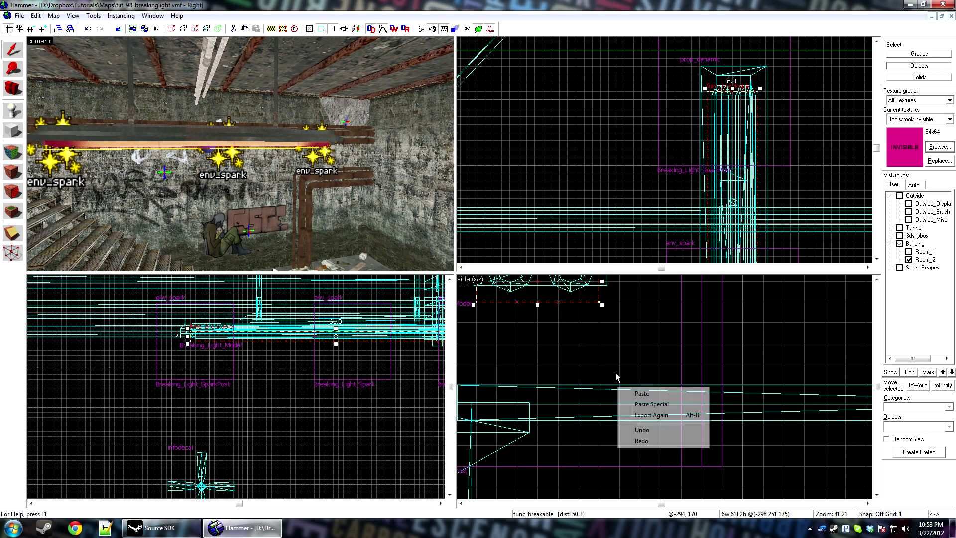
{"action": "left_click", "coordinate": [616, 378]}
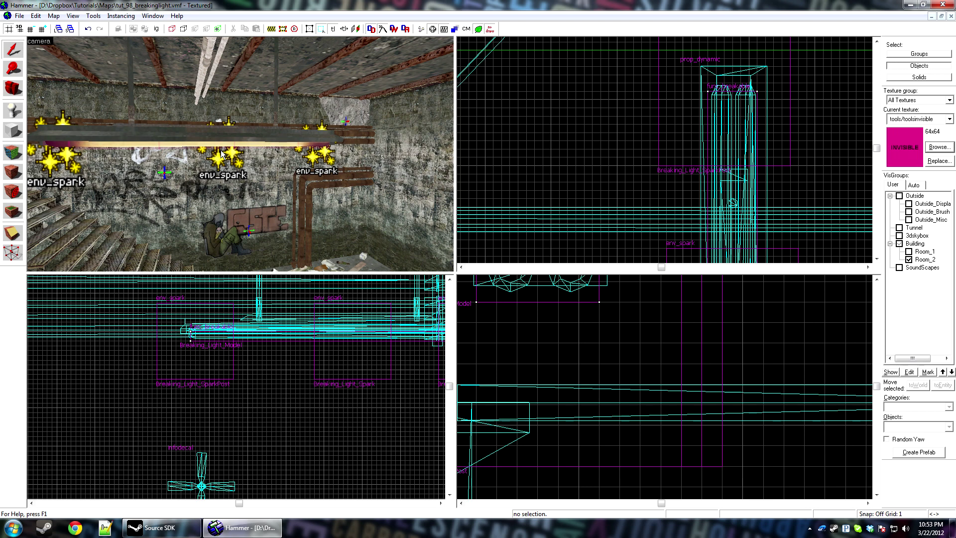
Save the map.
{"action": "scroll", "coordinate": [221, 155], "scroll_direction": "down", "scroll_amount": 2}
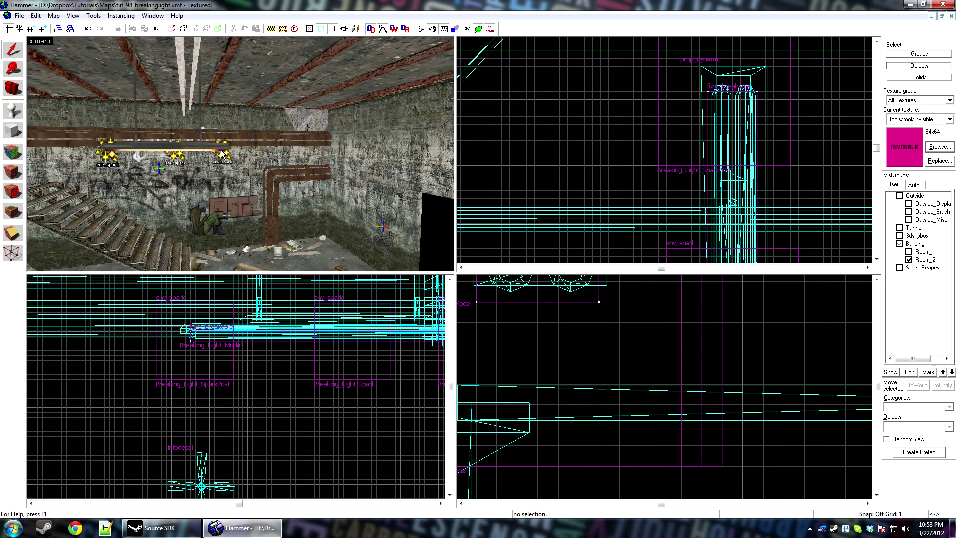
{"action": "key", "text": "z"}
{"action": "key", "text": "z"}
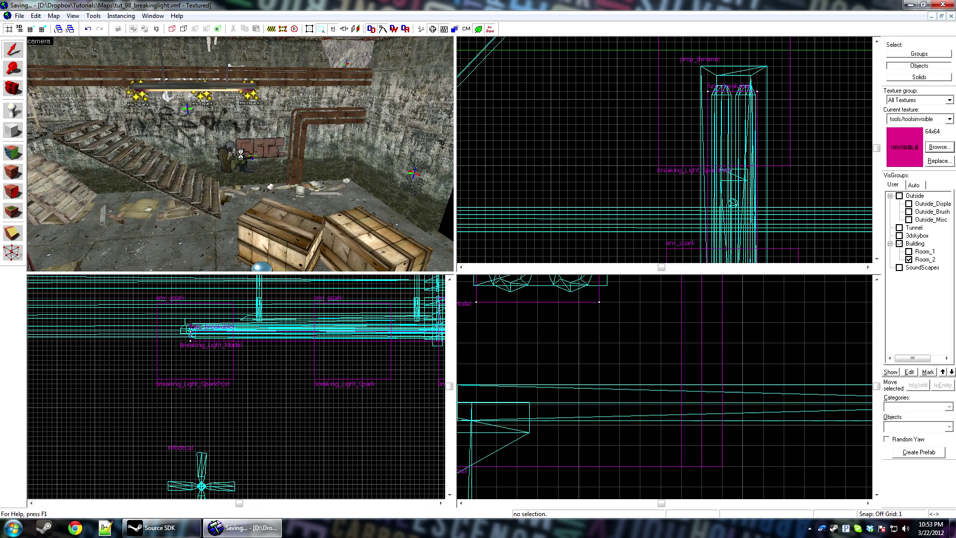
{"action": "key", "text": "a"}
{"action": "key", "text": "shift+e"}
{"action": "left_click", "coordinate": [225, 249]}
{"action": "key", "text": "shift+s"}
{"action": "double_click", "coordinate": [217, 216]}
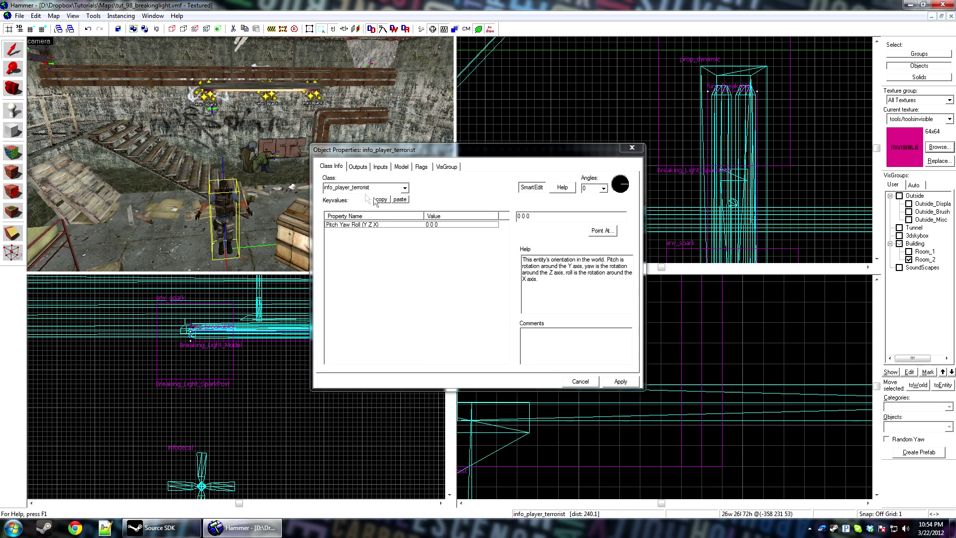
{"action": "type", "text": "env_sp"}
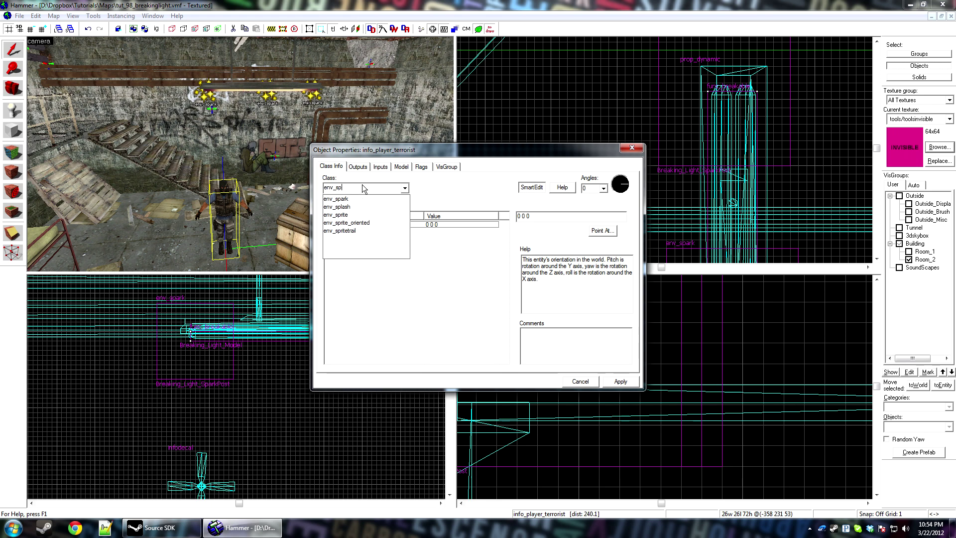
{"action": "left_click", "coordinate": [579, 382]}
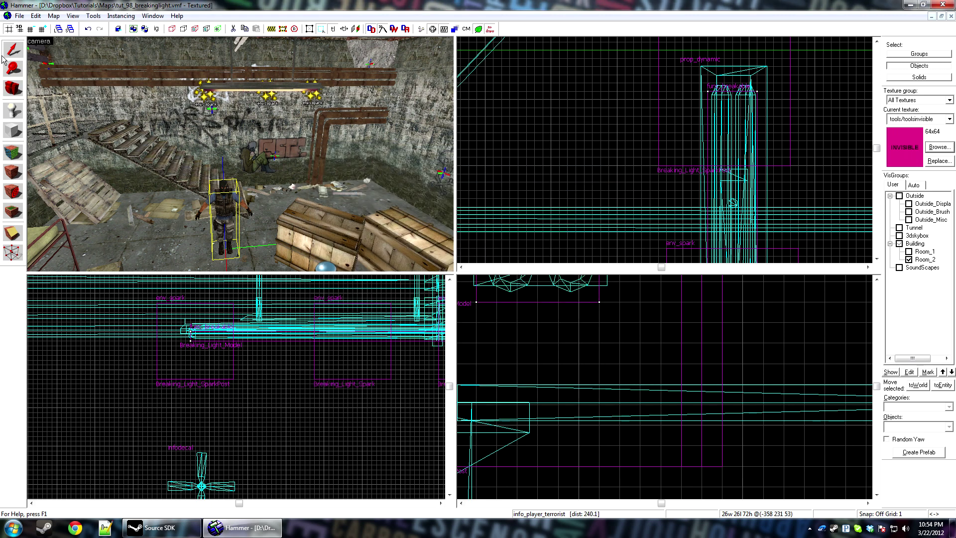
{"action": "key", "text": "Delete"}
Unhide the lamp's lights and sprites, and hide the two spotlights again.
{"action": "key", "text": "u"}
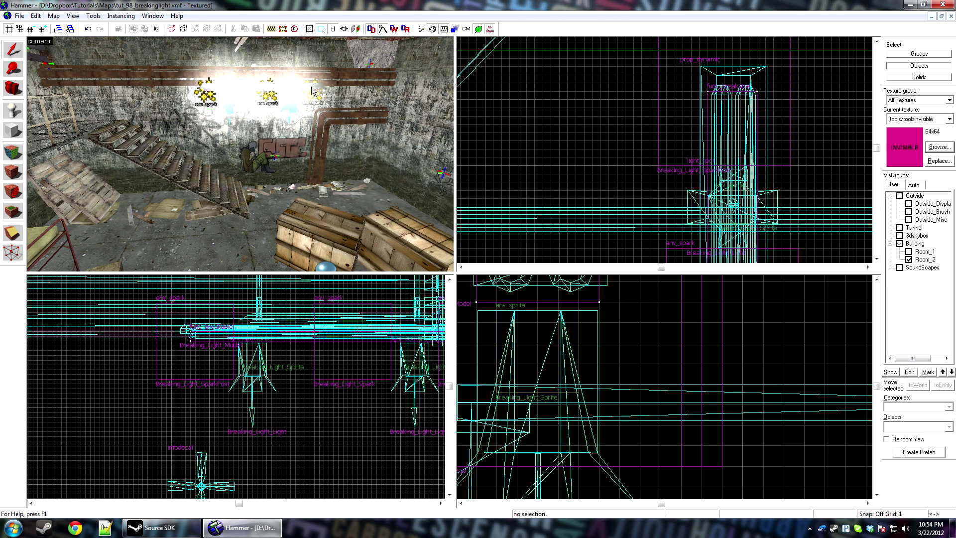
{"action": "scroll", "coordinate": [310, 83], "scroll_direction": "up", "scroll_amount": 3}
{"action": "left_click", "coordinate": [310, 83]}
{"action": "left_click", "coordinate": [222, 85], "text": "ctrl"}
{"action": "key", "text": "h"}
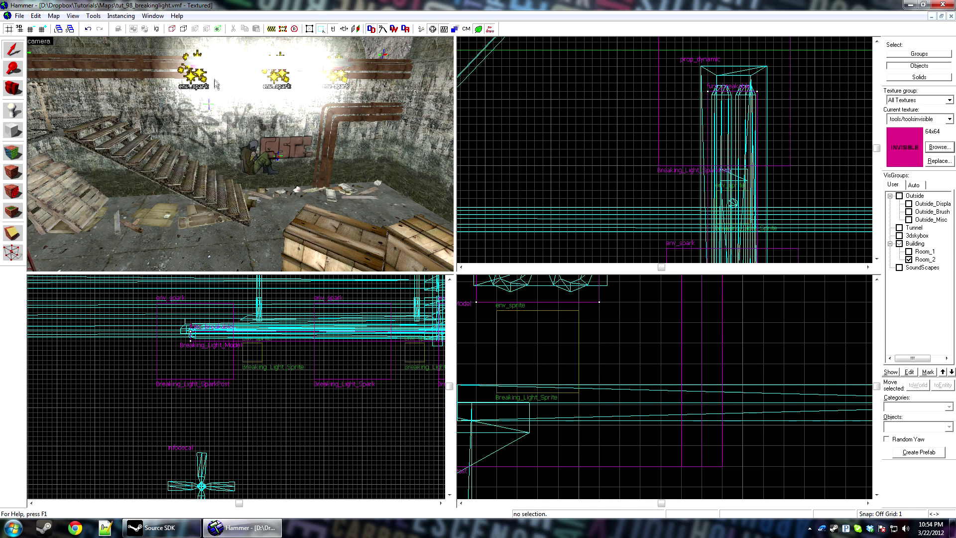
Position an env_sprite at the middle of the lamp, by the central spark, around -297 250 172.
{"action": "left_click", "coordinate": [222, 82]}
{"action": "key", "text": "h"}
{"action": "left_click", "coordinate": [304, 77]}
{"action": "left_click_drag", "start_coordinate": [740, 198], "coordinate": [692, 212]}
{"action": "scroll", "coordinate": [700, 97], "scroll_direction": "down", "scroll_amount": 5}
{"action": "scroll", "coordinate": [722, 210], "scroll_direction": "up", "scroll_amount": 6}
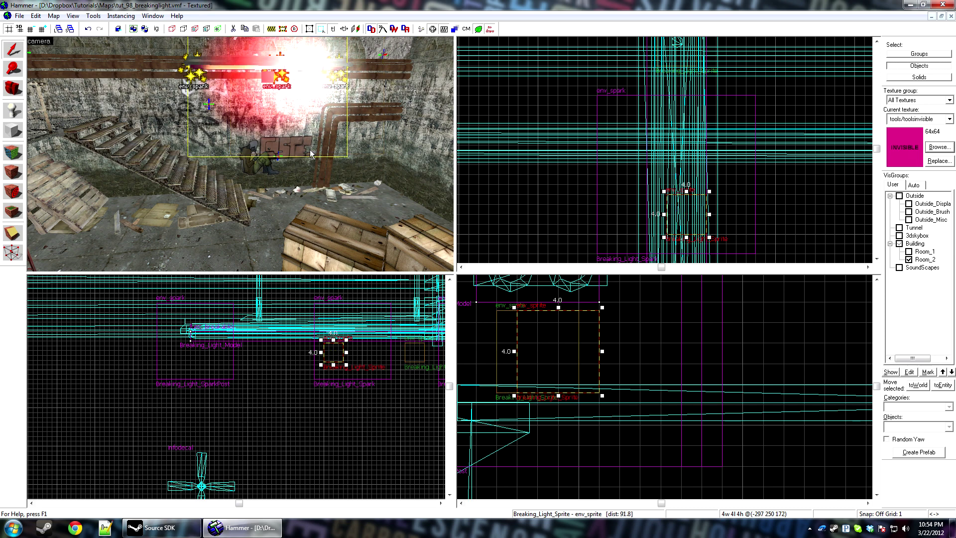
Hide the original white lamp sprite and rename the env_sprite at the central spark as Breaking_Light_SpriteSpark.
{"action": "left_click", "coordinate": [305, 79]}
{"action": "key", "text": "Delete"}
{"action": "double_click", "coordinate": [273, 80]}
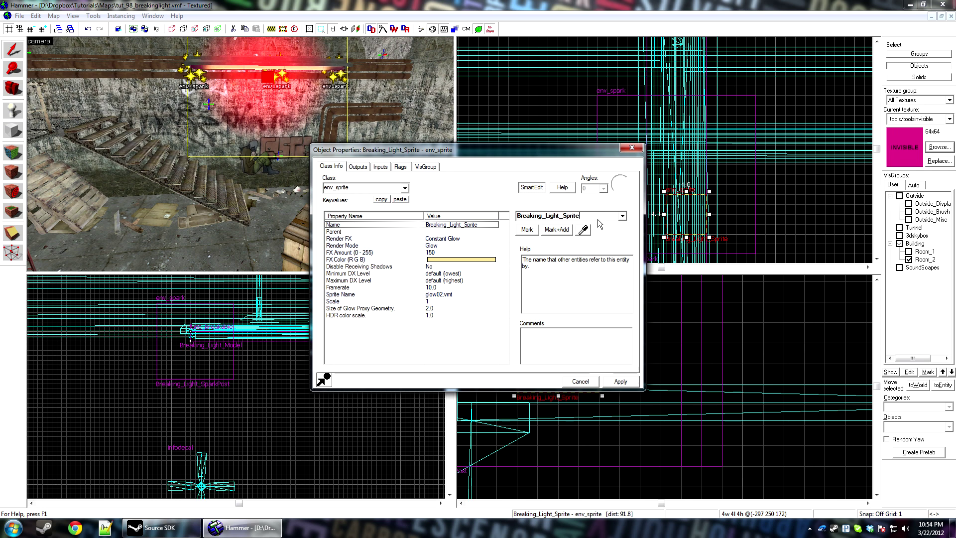
{"action": "type", "text": "Spark"}
{"action": "key", "text": "Return"}
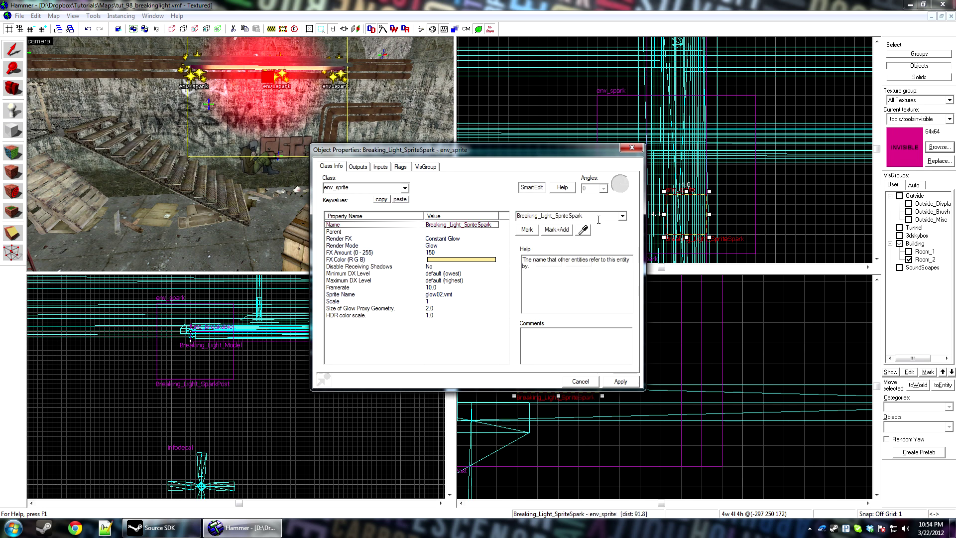
Set the spark sprite's FX colour to 255 255 255 and turn off its Start on flag.
{"action": "left_click", "coordinate": [440, 260]}
{"action": "left_click", "coordinate": [524, 237]}
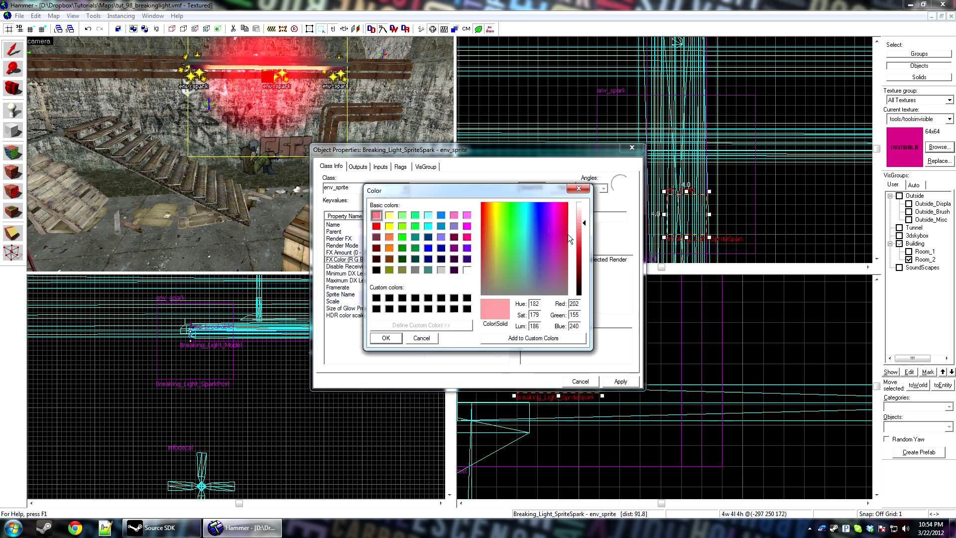
{"action": "left_click", "coordinate": [386, 338]}
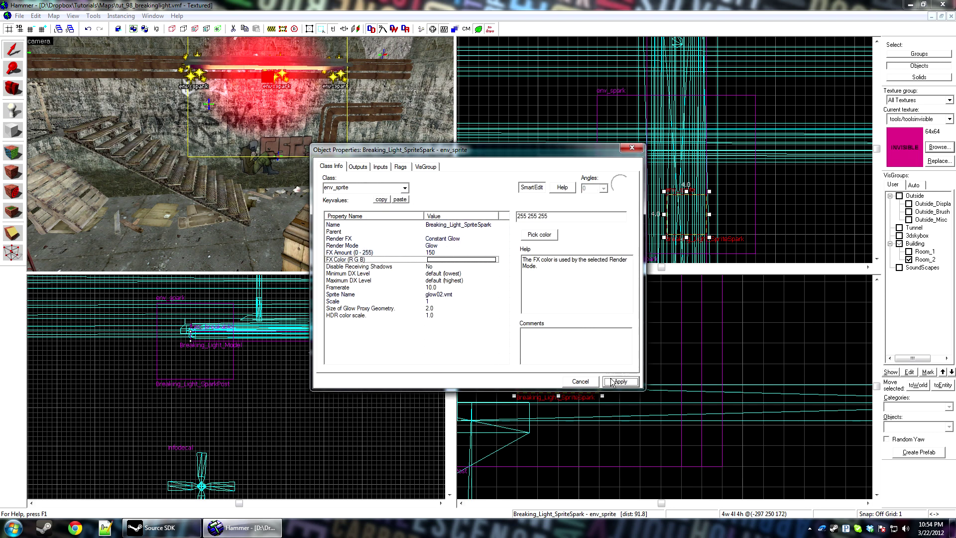
{"action": "left_click", "coordinate": [443, 240]}
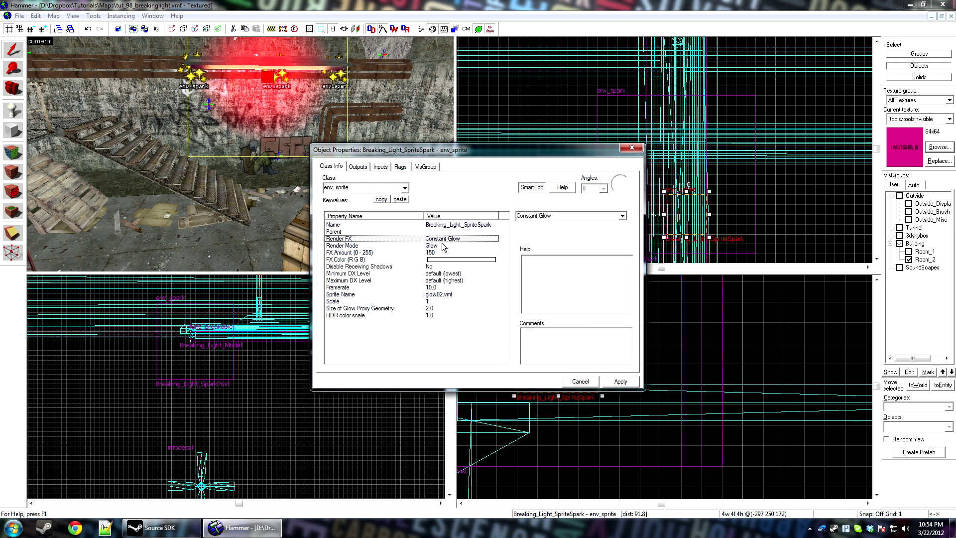
{"action": "left_click", "coordinate": [439, 246]}
{"action": "left_click", "coordinate": [401, 167]}
{"action": "left_click", "coordinate": [333, 186]}
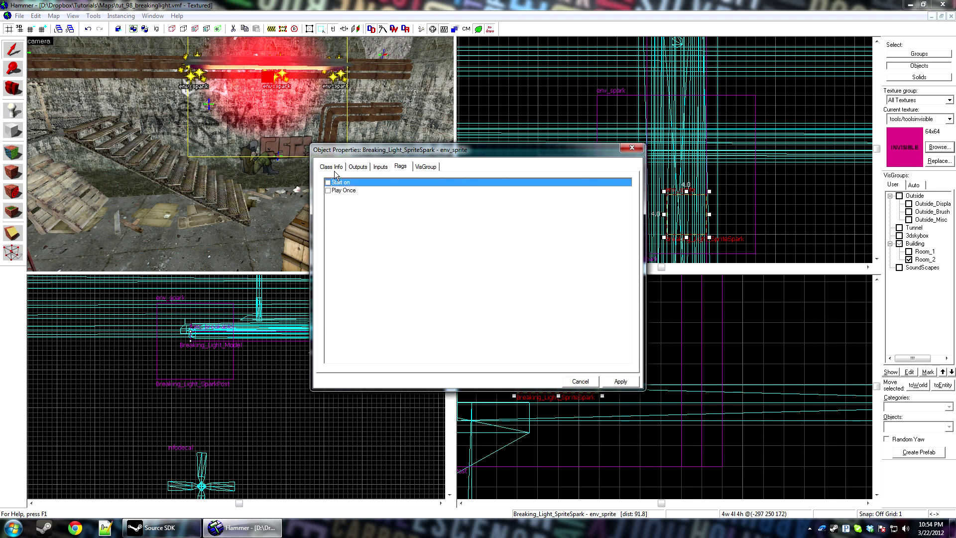
Set the spark sprite's material to sprites/animglow01.vmt from the available sprite textures.
{"action": "left_click", "coordinate": [331, 166]}
{"action": "left_click", "coordinate": [428, 295]}
{"action": "left_click", "coordinate": [529, 231]}
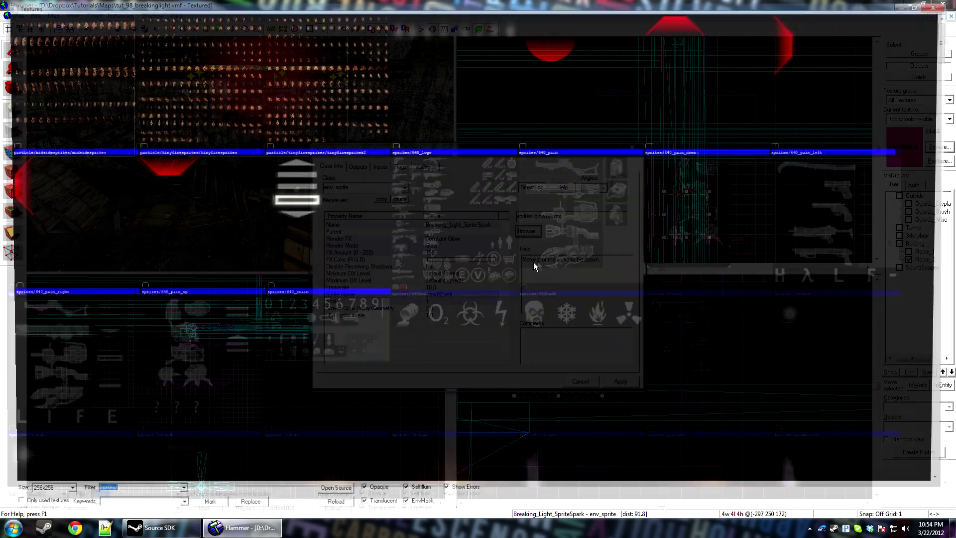
{"action": "scroll", "coordinate": [641, 279], "scroll_direction": "down", "scroll_amount": 5}
{"action": "scroll", "coordinate": [842, 188], "scroll_direction": "down", "scroll_amount": 10}
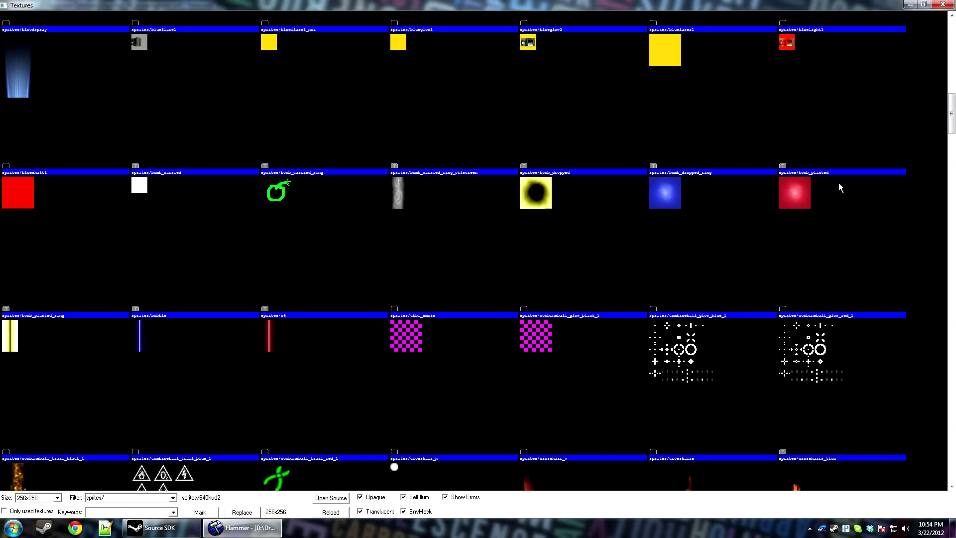
{"action": "scroll", "coordinate": [838, 186], "scroll_direction": "down", "scroll_amount": 3}
{"action": "scroll", "coordinate": [569, 215], "scroll_direction": "up", "scroll_amount": 15}
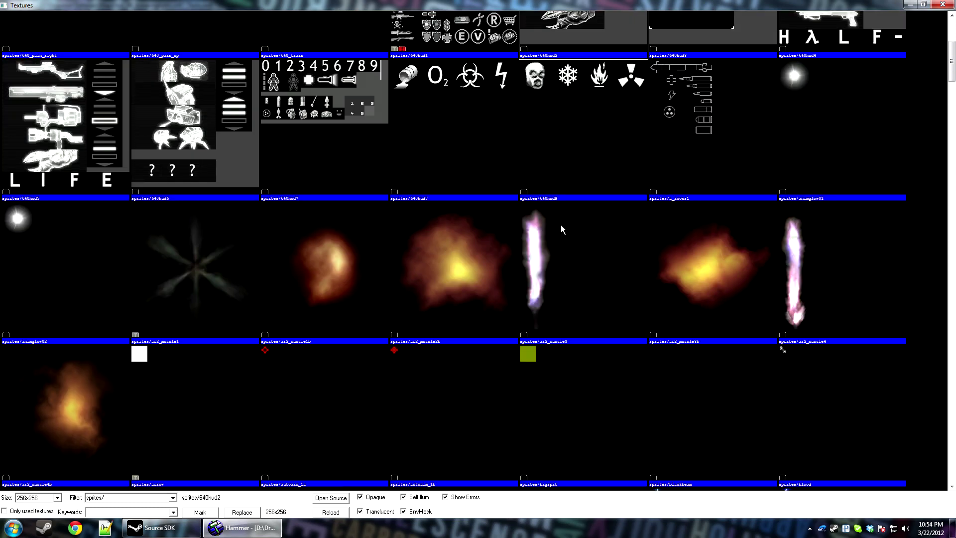
{"action": "double_click", "coordinate": [881, 132]}
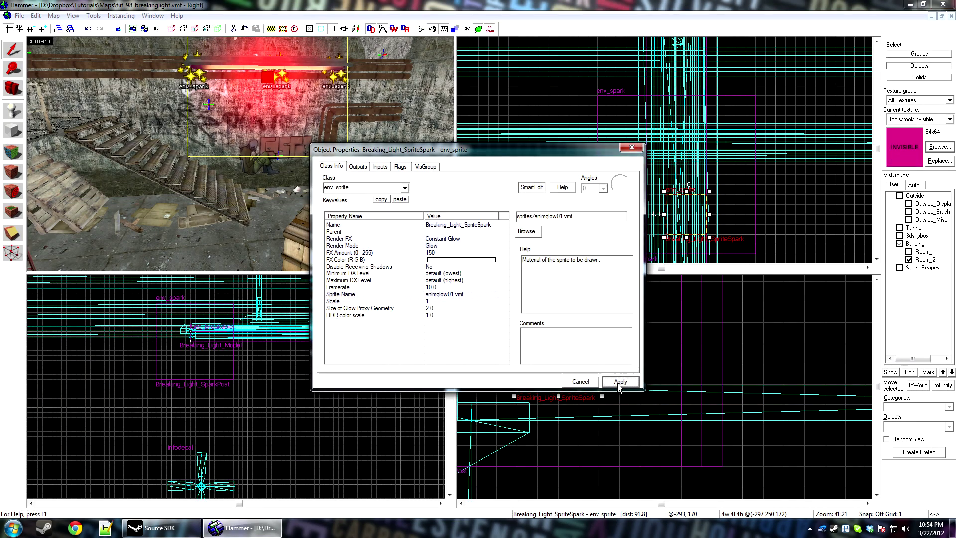
Set the spark sprite's scale to 1.45 and FX amount to 180, apply the changes and close its properties.
{"action": "left_click", "coordinate": [397, 302]}
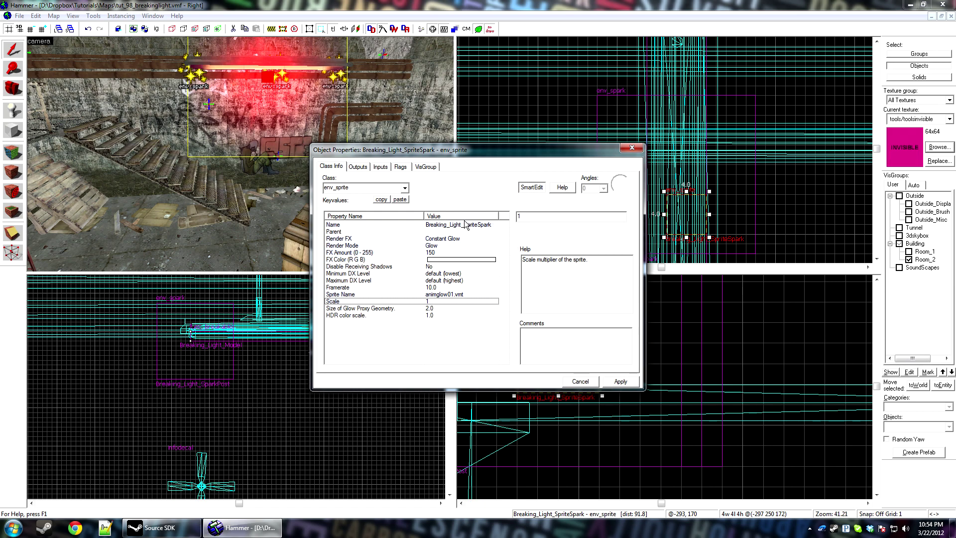
{"action": "type", "text": ".45"}
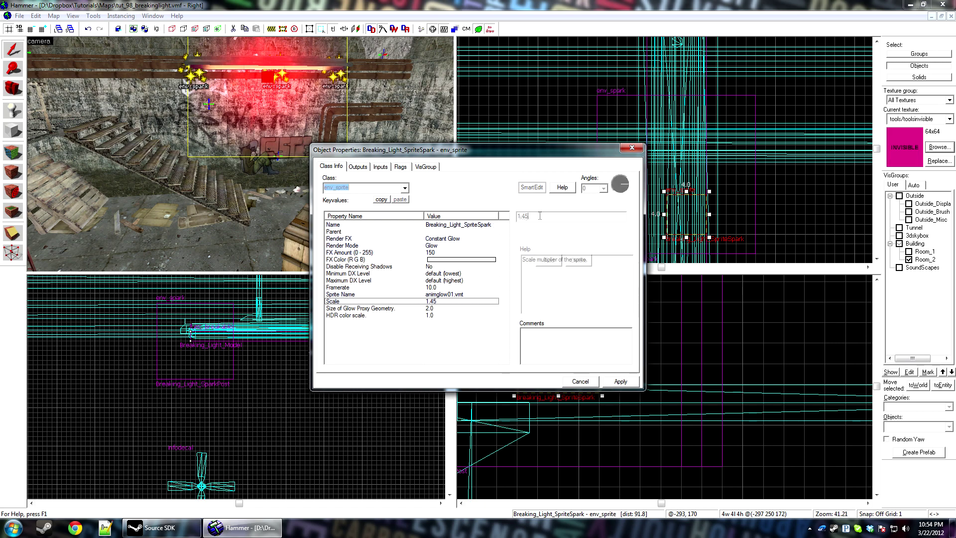
{"action": "type", "text": "z"}
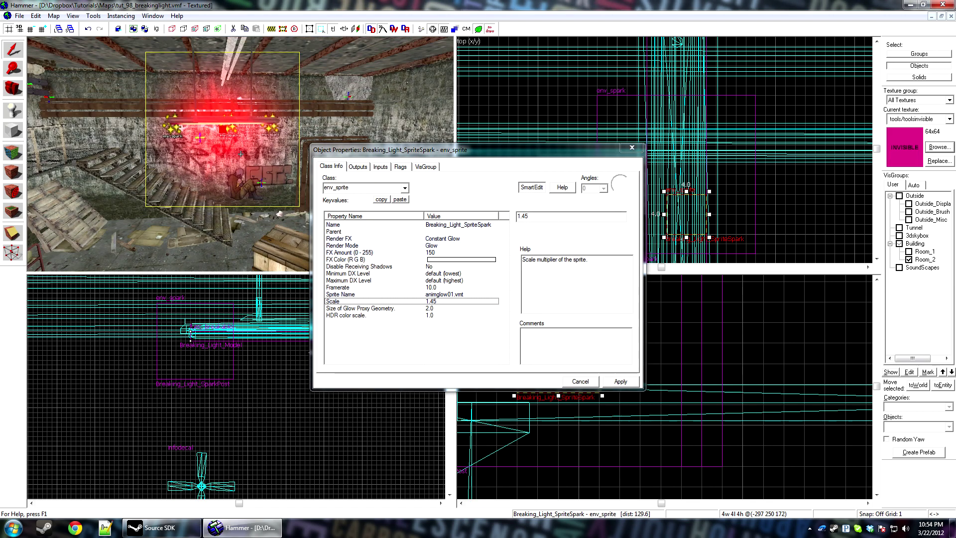
{"action": "type", "text": "sz"}
{"action": "left_click", "coordinate": [431, 252]}
{"action": "left_click_drag", "start_coordinate": [532, 218], "coordinate": [509, 228]}
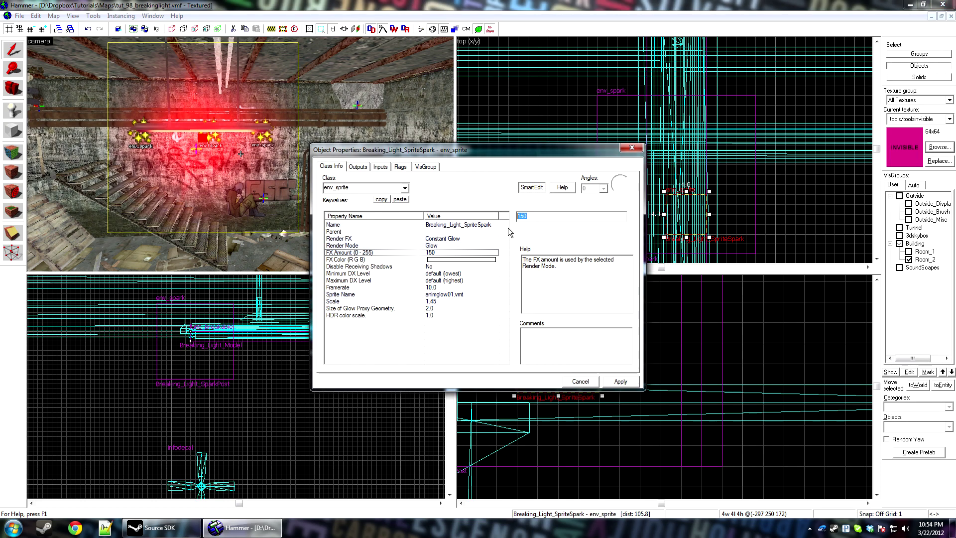
{"action": "type", "text": "180"}
{"action": "key", "text": "Return"}
{"action": "left_click", "coordinate": [616, 383]}
{"action": "left_click", "coordinate": [586, 385]}
{"action": "right_click", "coordinate": [620, 371]}
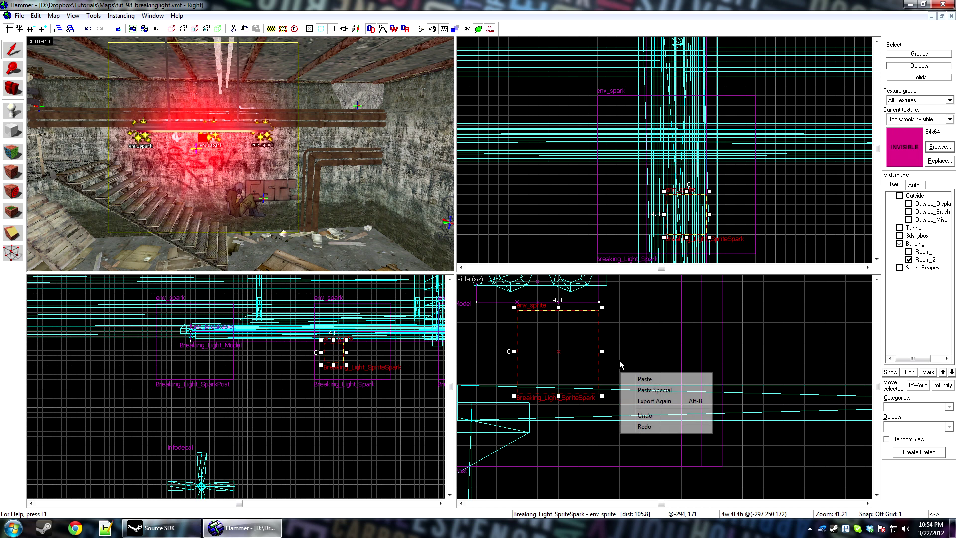
{"action": "left_click", "coordinate": [619, 363]}
Add an OnBreak output to the lamp's func_breakable that sends ShowSprite to Breaking_Light_SpriteSpark.
{"action": "key", "text": "w"}
{"action": "key", "text": "a"}
{"action": "left_click", "coordinate": [213, 128]}
{"action": "left_click", "coordinate": [215, 128]}
{"action": "key", "text": "alt+Return"}
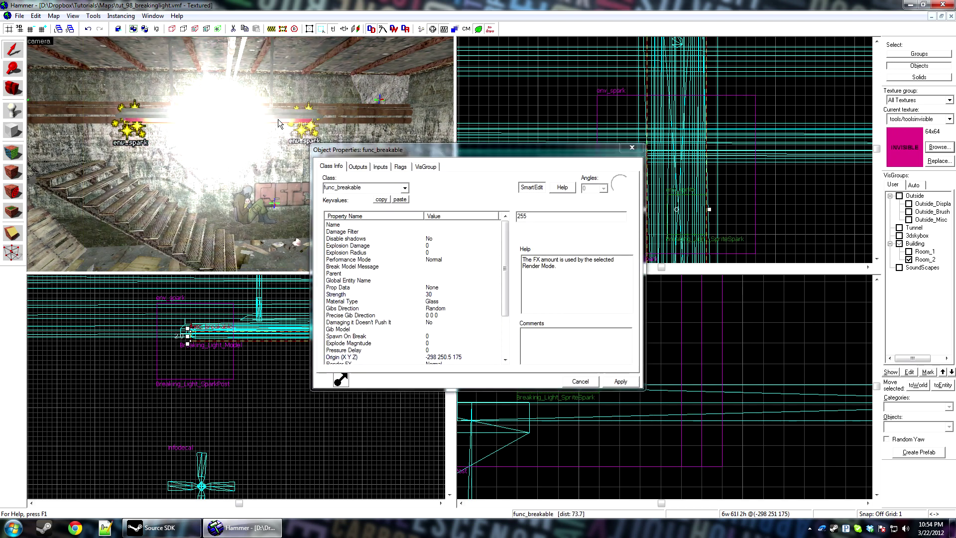
{"action": "left_click", "coordinate": [357, 167]}
{"action": "left_click", "coordinate": [381, 359]}
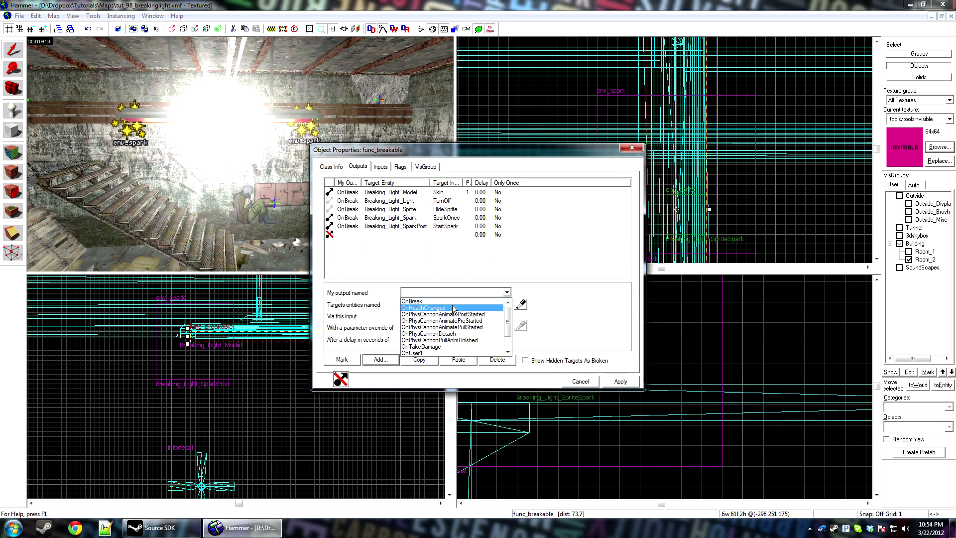
{"action": "left_click", "coordinate": [520, 303]}
{"action": "left_click", "coordinate": [224, 125]}
{"action": "left_click", "coordinate": [445, 315]}
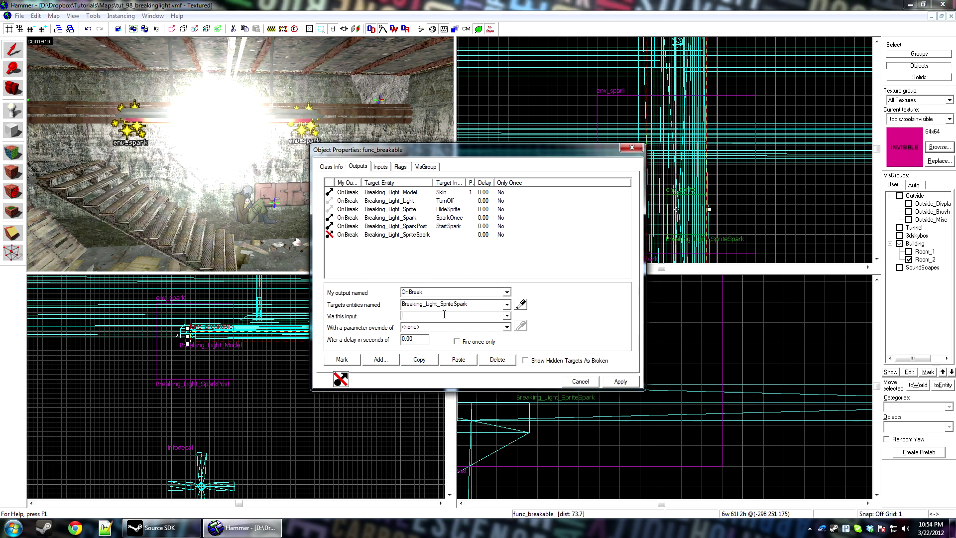
{"action": "type", "text": "ShowSprite"}
Duplicate the Breaking_Light_SpriteSpark output, change its input to HideSprite with a short delay, apply and close the properties.
{"action": "left_click", "coordinate": [427, 364]}
{"action": "left_click", "coordinate": [459, 360]}
{"action": "left_click", "coordinate": [433, 315]}
{"action": "type", "text": "HideSprite"}
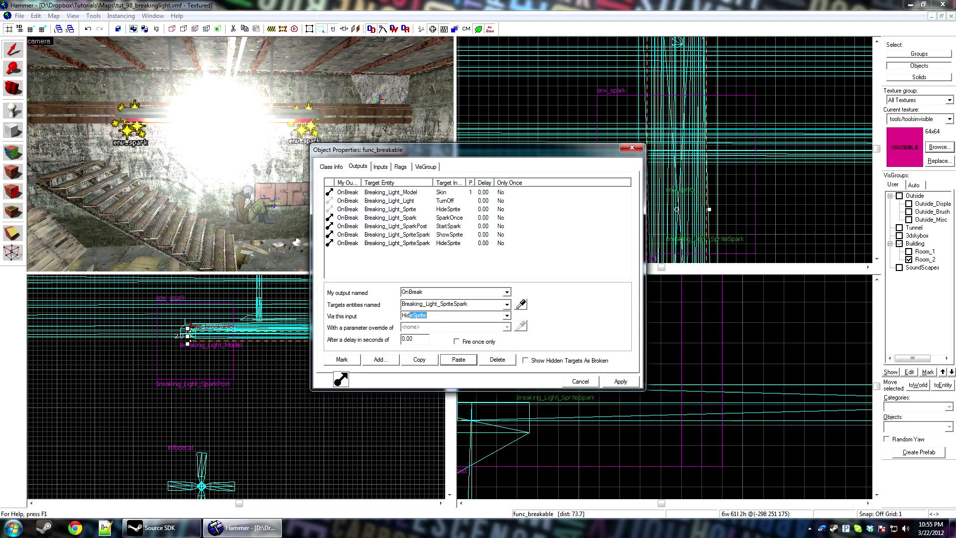
{"action": "key", "text": "Return"}
{"action": "left_click", "coordinate": [621, 382]}
{"action": "left_click", "coordinate": [581, 382]}
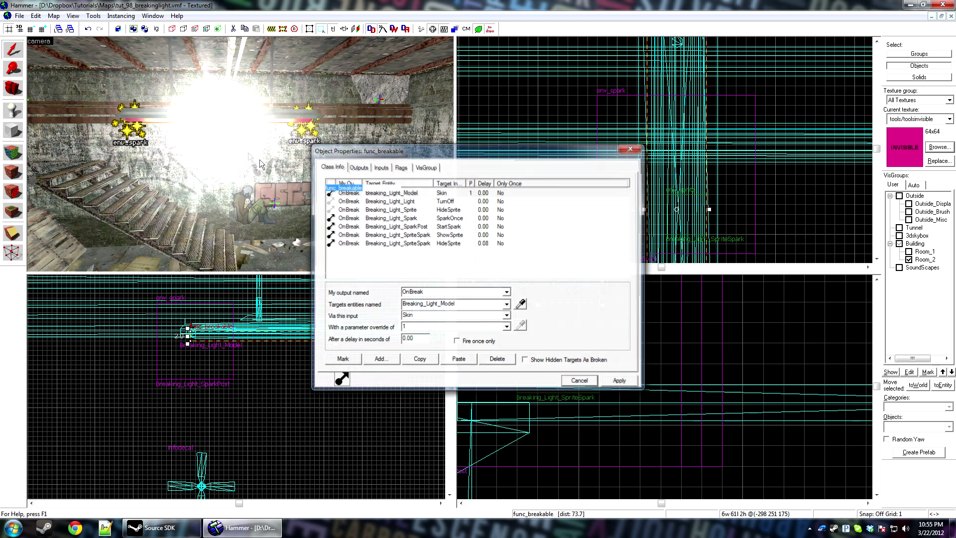
Hide the spark sprite and place a new point entity on the room's floor beside the crates.
{"action": "left_click", "coordinate": [231, 129]}
{"action": "key", "text": "h"}
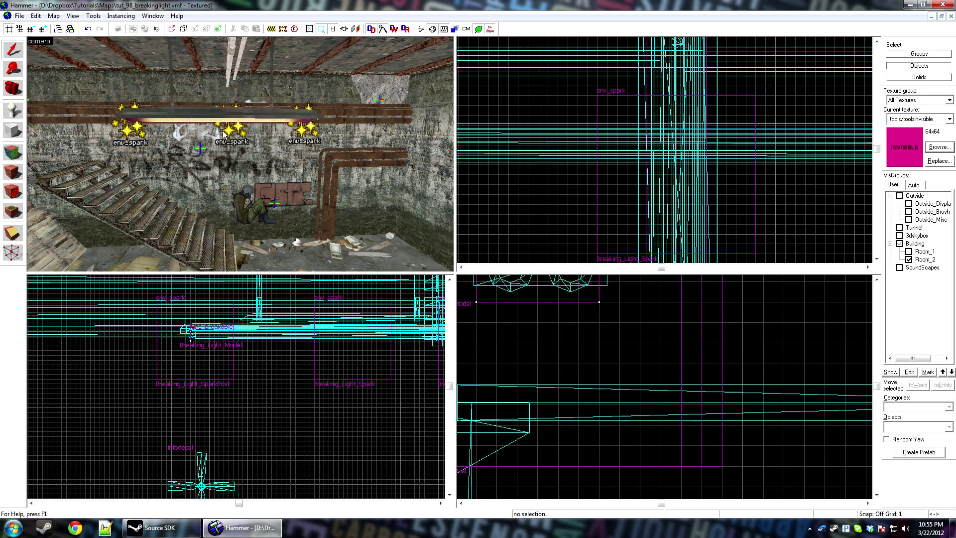
{"action": "key", "text": "z"}
{"action": "key", "text": "s"}
{"action": "key", "text": "z"}
{"action": "key", "text": "shift+e"}
{"action": "left_click", "coordinate": [211, 253]}
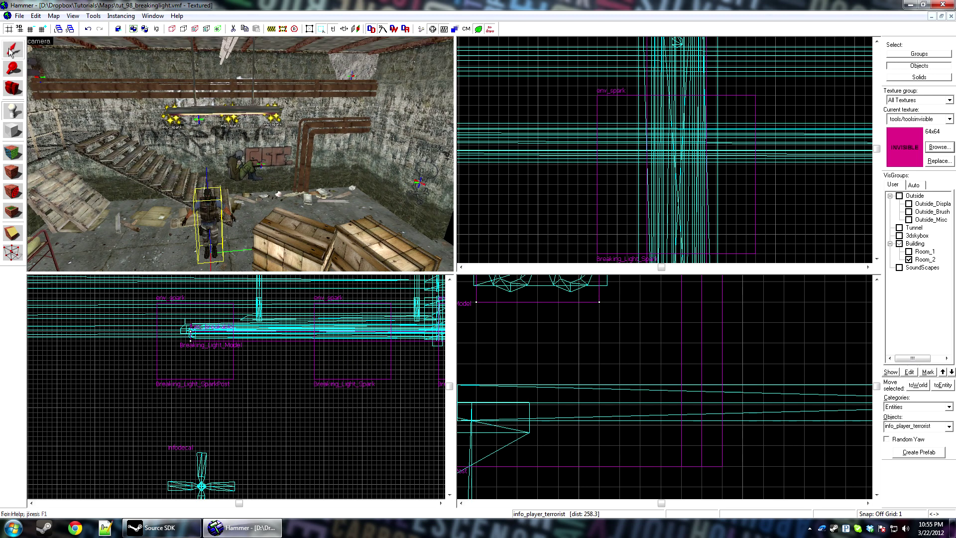
Change the new entity's class to env_projectedtexture, set its angle to Down and apply.
{"action": "left_click", "coordinate": [10, 52]}
{"action": "key", "text": "alt+Return"}
{"action": "double_click", "coordinate": [379, 189]}
{"action": "type", "text": "pro"}
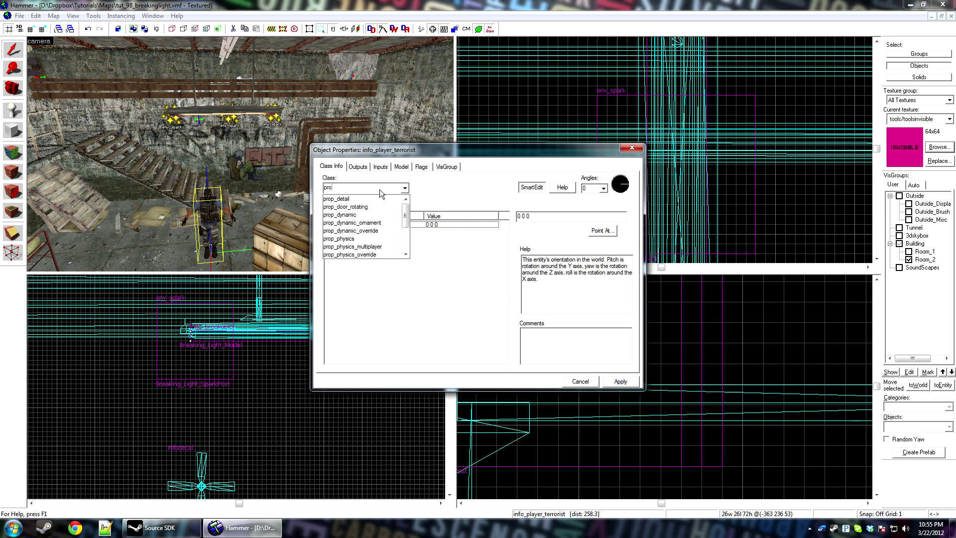
{"action": "type", "text": "je"}
{"action": "key", "text": "Return"}
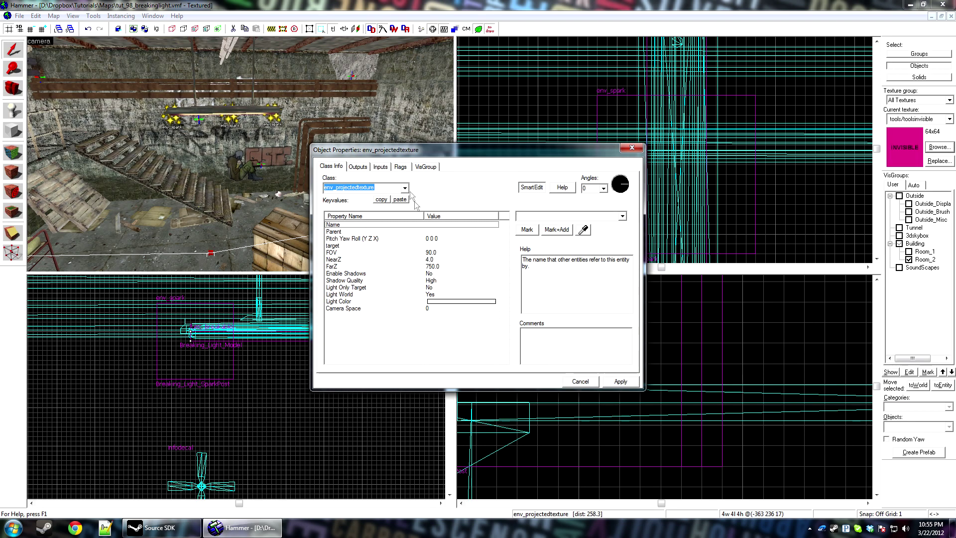
{"action": "left_click", "coordinate": [587, 189]}
{"action": "key", "text": "Down"}
{"action": "key", "text": "Down"}
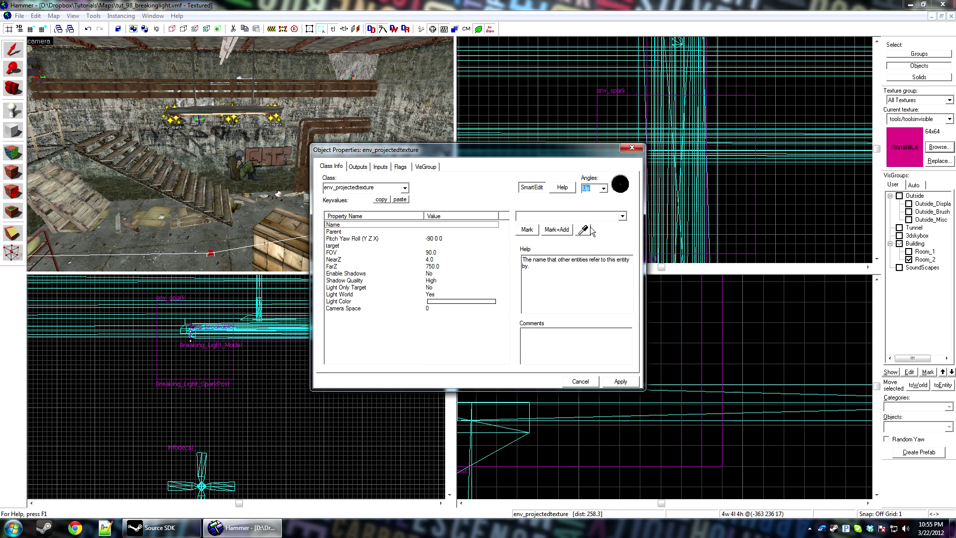
{"action": "left_click", "coordinate": [622, 382]}
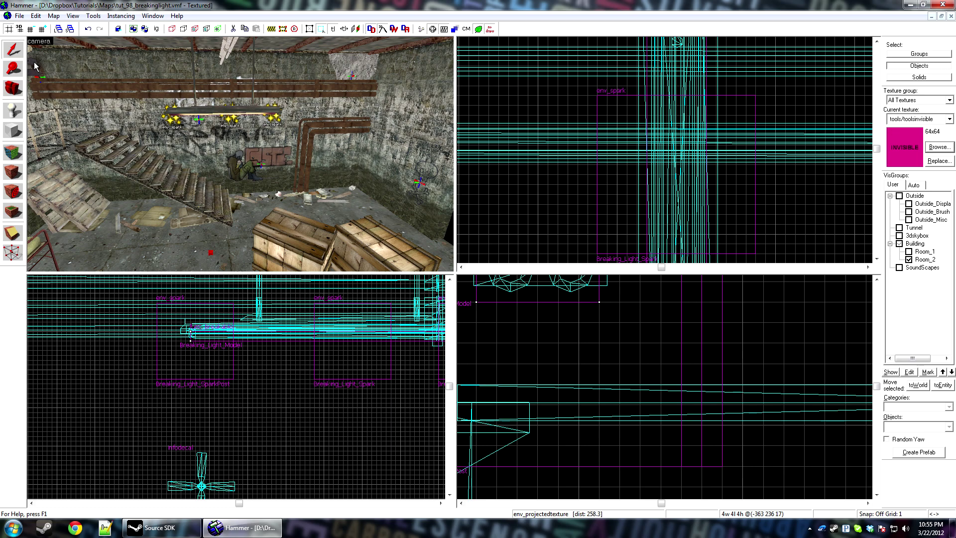
Raise the env_projectedtexture to just below the lamp's height and align it with the central spark, around -363 251 172.
{"action": "key", "text": "ctrl+e"}
{"action": "scroll", "coordinate": [284, 380], "scroll_direction": "down", "scroll_amount": 5}
{"action": "scroll", "coordinate": [255, 383], "scroll_direction": "up", "scroll_amount": 5}
{"action": "left_click_drag", "start_coordinate": [269, 382], "coordinate": [278, 451]}
{"action": "scroll", "coordinate": [271, 384], "scroll_direction": "down", "scroll_amount": 12}
{"action": "scroll", "coordinate": [297, 329], "scroll_direction": "up", "scroll_amount": 8}
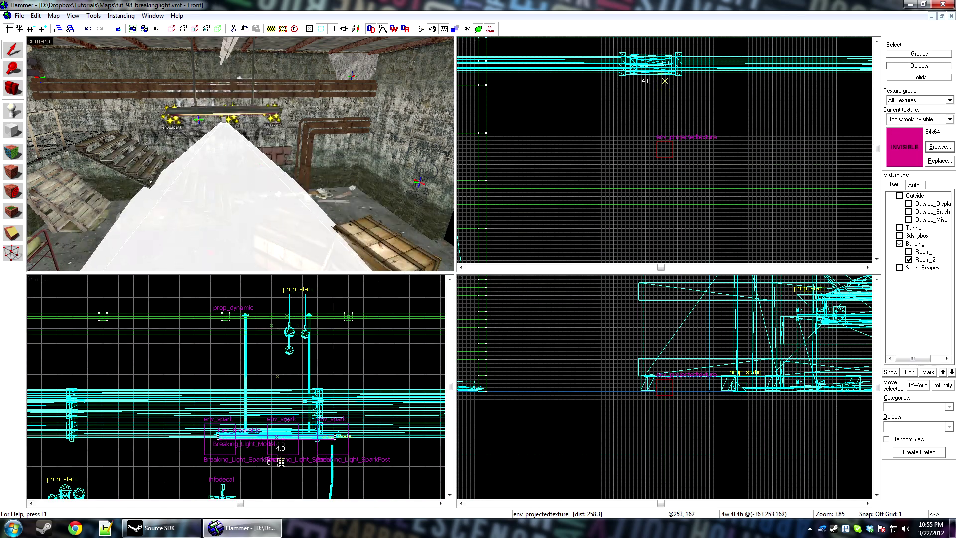
{"action": "scroll", "coordinate": [277, 451], "scroll_direction": "up", "scroll_amount": 6}
{"action": "left_click", "coordinate": [272, 418]}
{"action": "scroll", "coordinate": [501, 309], "scroll_direction": "down", "scroll_amount": 3}
{"action": "scroll", "coordinate": [652, 199], "scroll_direction": "down", "scroll_amount": 6}
{"action": "scroll", "coordinate": [649, 212], "scroll_direction": "up", "scroll_amount": 9}
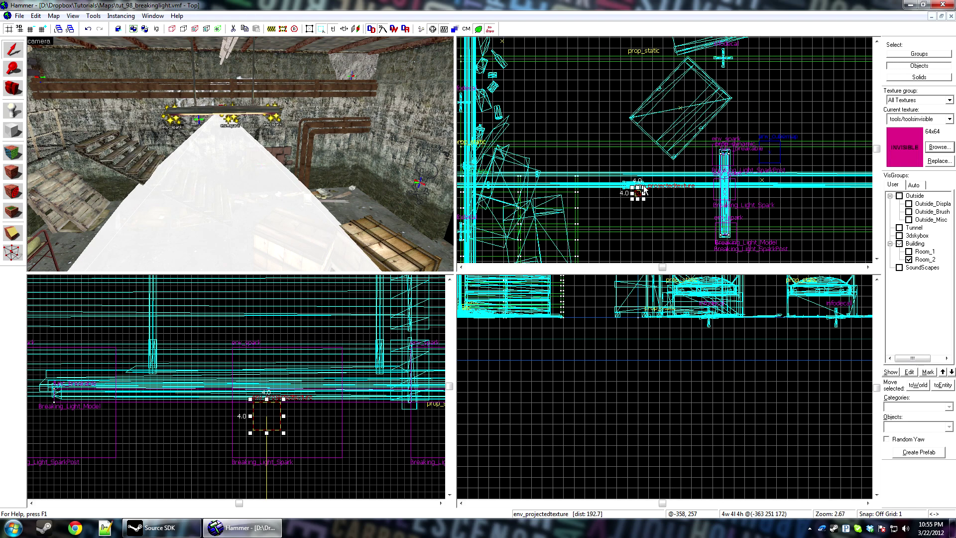
Move the env_projectedtexture across to the middle of the lamp, around -298 250 172.
{"action": "left_click_drag", "start_coordinate": [635, 195], "coordinate": [711, 198]}
{"action": "scroll", "coordinate": [755, 205], "scroll_direction": "up", "scroll_amount": 3}
{"action": "scroll", "coordinate": [650, 338], "scroll_direction": "down", "scroll_amount": 7}
{"action": "left_click_drag", "start_coordinate": [663, 280], "coordinate": [649, 363]}
{"action": "scroll", "coordinate": [650, 378], "scroll_direction": "up", "scroll_amount": 15}
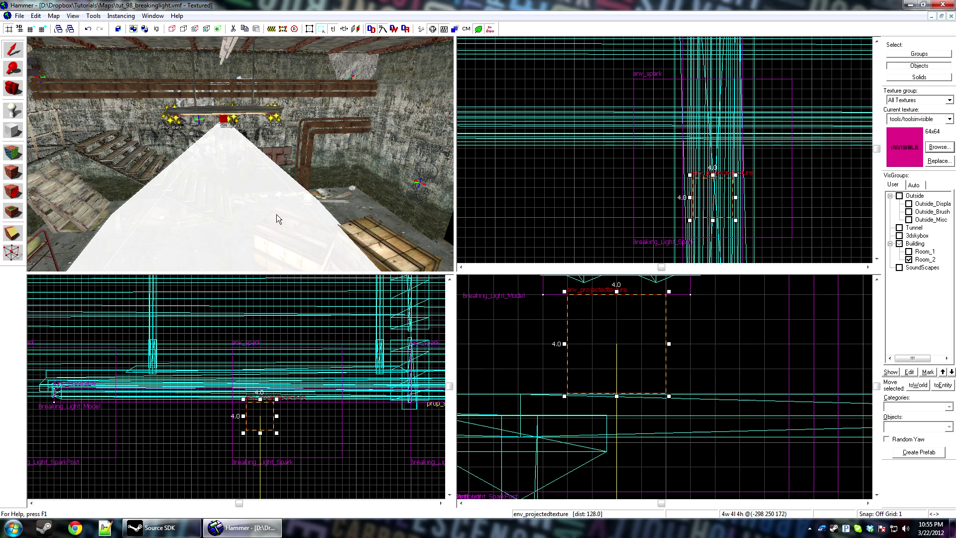
{"action": "key", "text": "w"}
{"action": "key", "text": "z"}
{"action": "key", "text": "s"}
{"action": "key", "text": "z"}
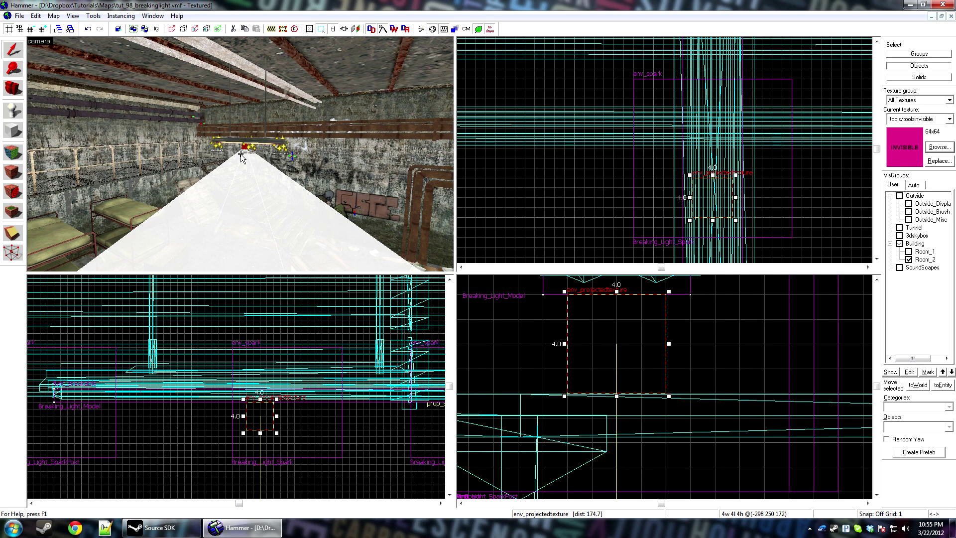
{"action": "key", "text": "s"}
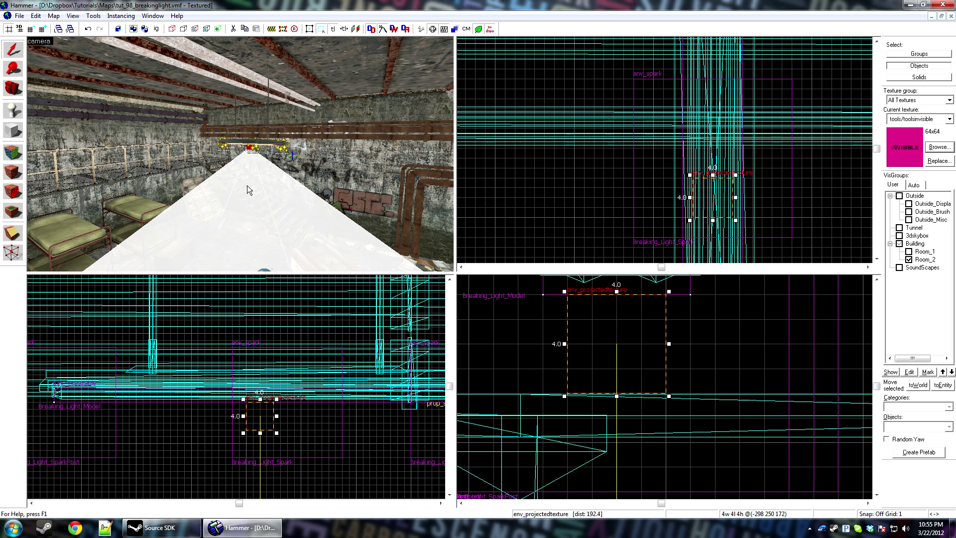
{"action": "key", "text": "w"}
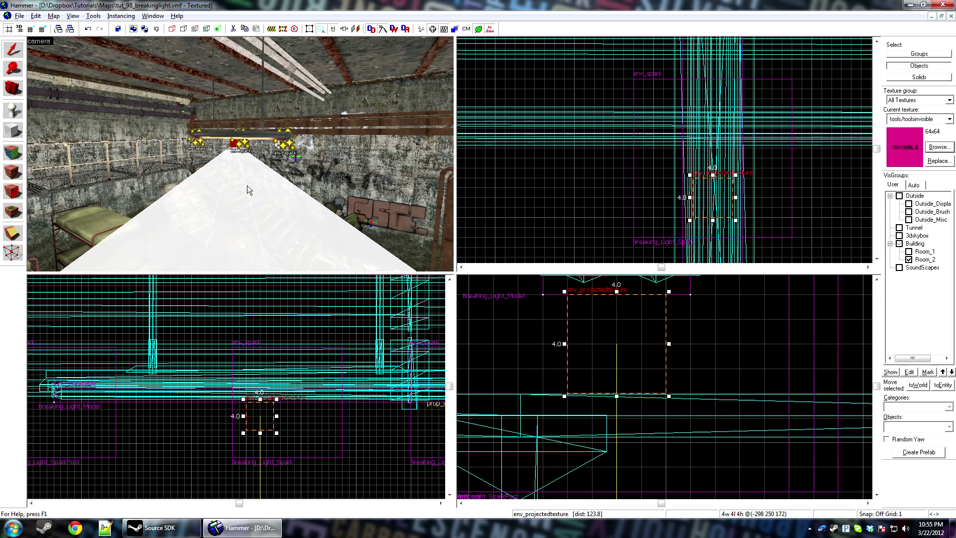
Name the env_projectedtexture under the lamp Breaking_LightProj.
{"action": "key", "text": "alt+Return"}
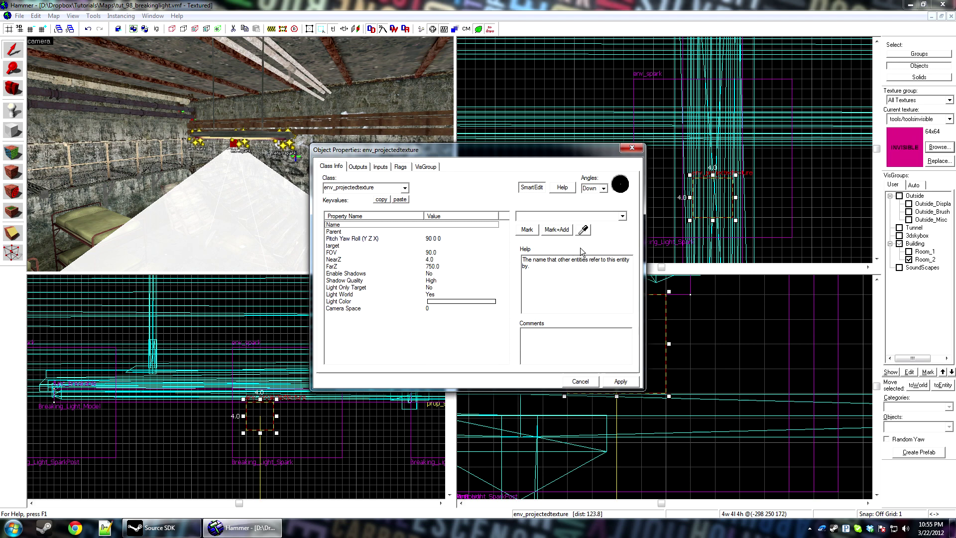
{"action": "left_click", "coordinate": [264, 137]}
{"action": "left_click_drag", "start_coordinate": [594, 217], "coordinate": [541, 217]}
{"action": "left_click", "coordinate": [599, 216]}
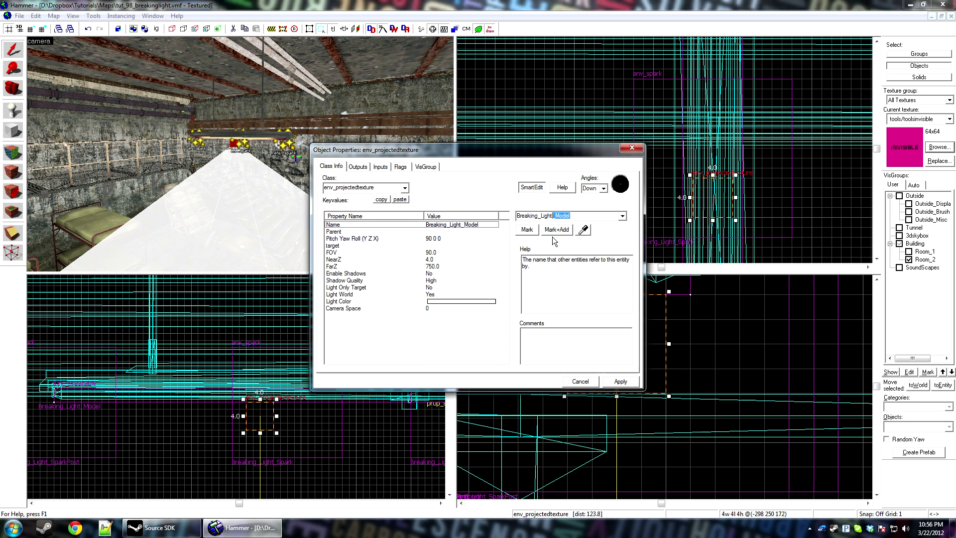
{"action": "type", "text": "Proj"}
{"action": "key", "text": "Return"}
{"action": "key", "text": "z"}
{"action": "key", "text": "z"}
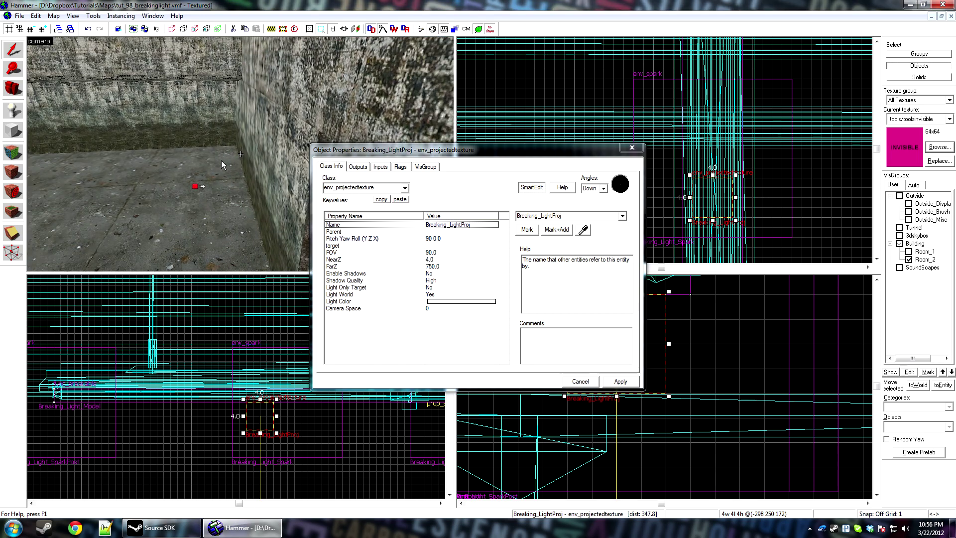
Find the existing logic_auto on the room's floor and delete it.
{"action": "left_click", "coordinate": [201, 190]}
{"action": "key", "text": "w"}
{"action": "left_click", "coordinate": [190, 185]}
{"action": "key", "text": "ctrl+x"}
{"action": "key", "text": "z"}
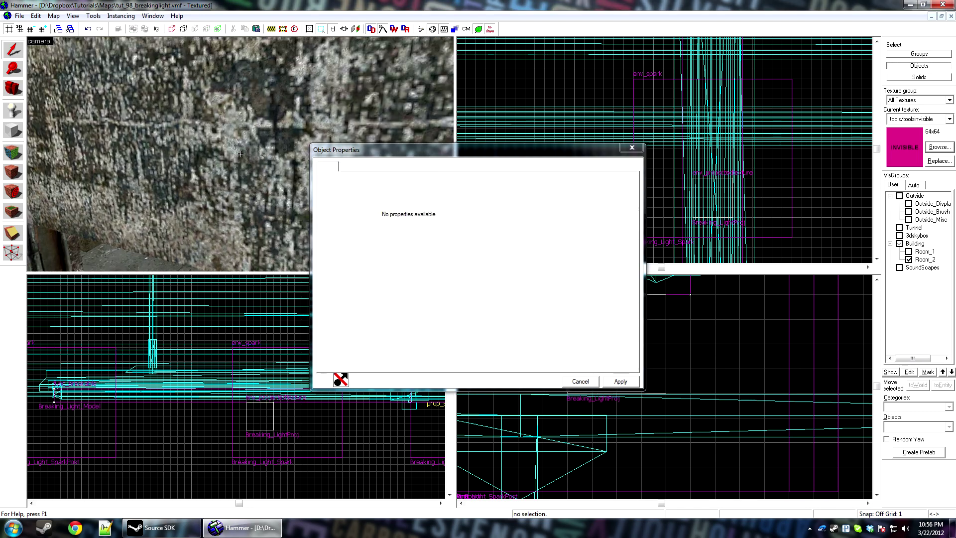
{"action": "key", "text": "z"}
{"action": "left_click", "coordinate": [228, 198]}
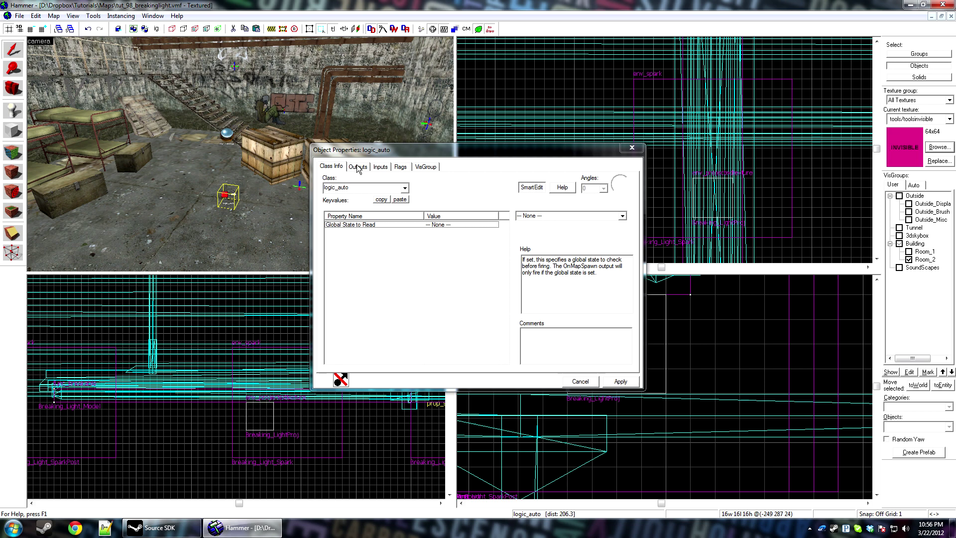
{"action": "key", "text": "Delete"}
Place a new entity on the room's floor and set its class to logic_auto.
{"action": "left_click", "coordinate": [13, 110]}
{"action": "left_click", "coordinate": [157, 197]}
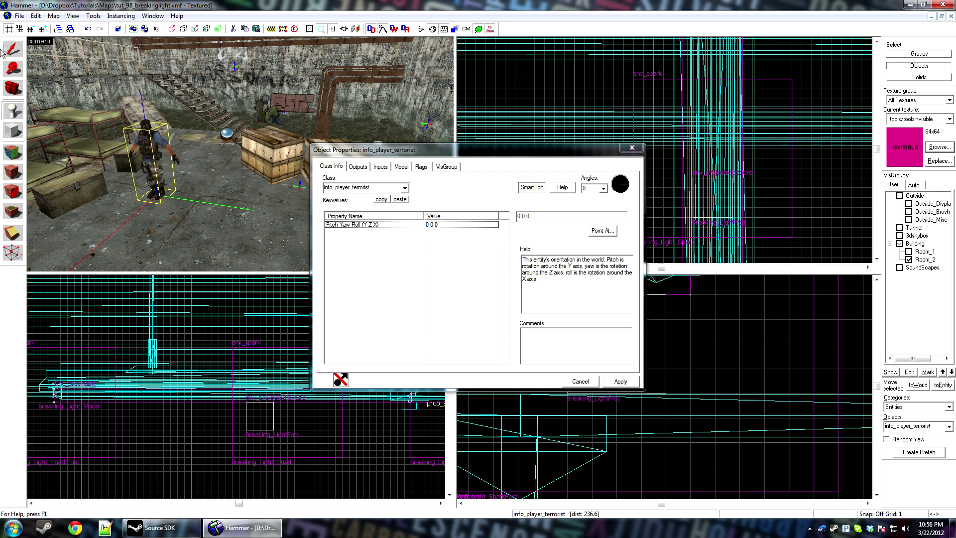
{"action": "left_click", "coordinate": [20, 52]}
{"action": "type", "text": "logic_auto"}
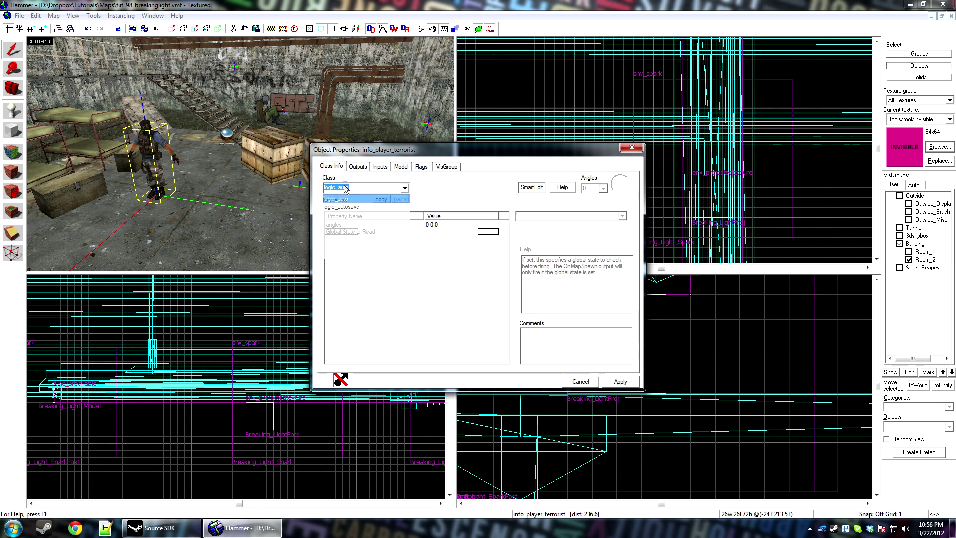
{"action": "key", "text": "Return"}
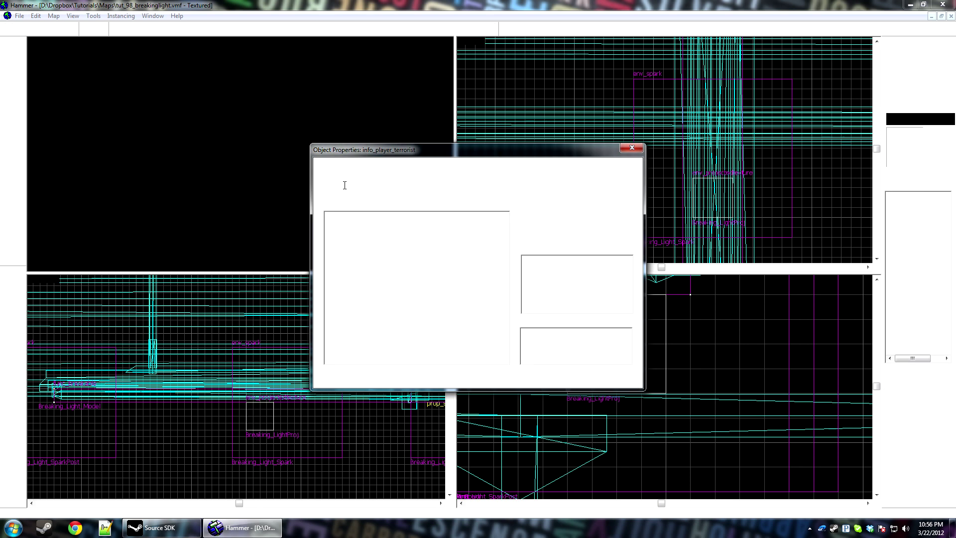
Add an OnMapSpawn output to the logic_auto that sends TurnOff to Breaking_LightProj.
{"action": "left_click", "coordinate": [358, 167]}
{"action": "left_click", "coordinate": [380, 359]}
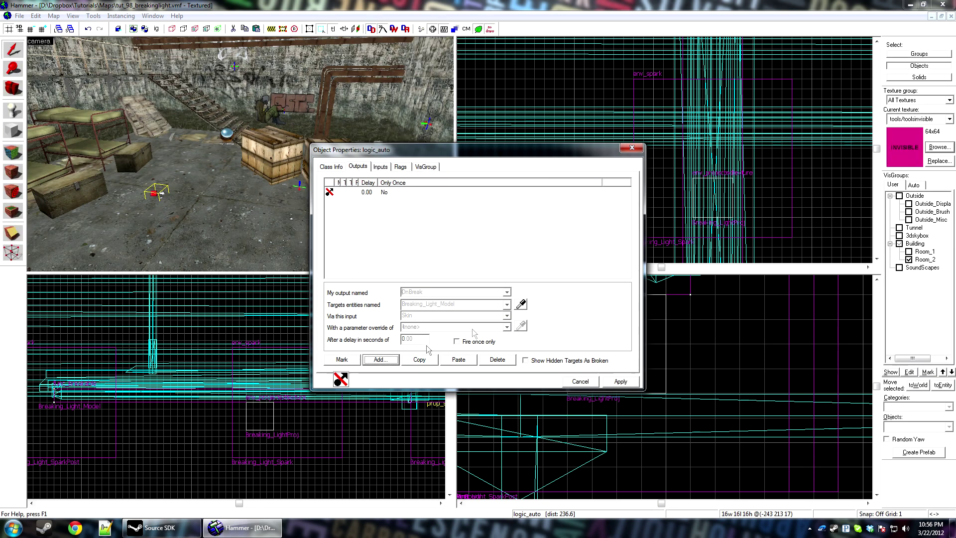
{"action": "left_click", "coordinate": [453, 293]}
{"action": "left_click", "coordinate": [453, 314]}
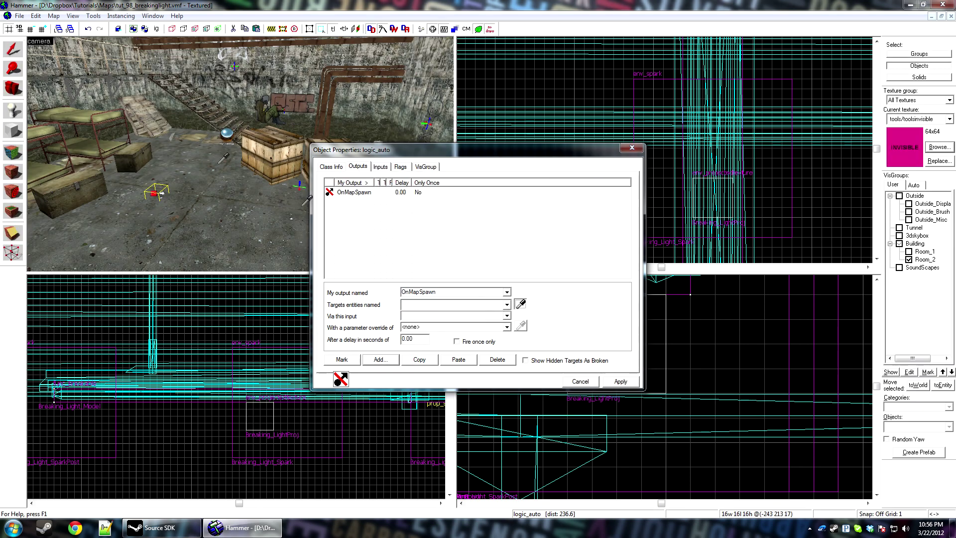
{"action": "key", "text": "z"}
{"action": "key", "text": "w"}
{"action": "left_click", "coordinate": [241, 154]}
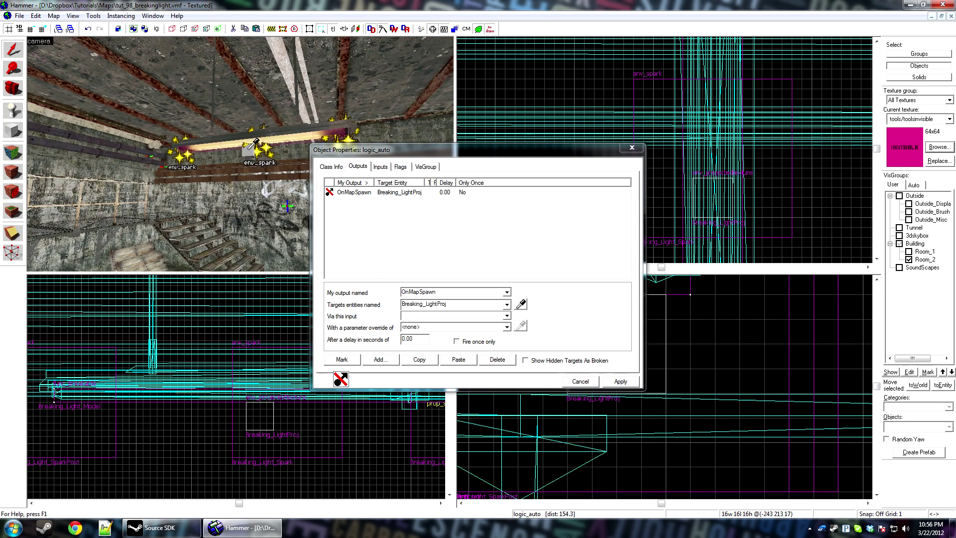
{"action": "left_click", "coordinate": [448, 315]}
{"action": "type", "text": "Tui"}
{"action": "type", "text": "rnOff"}
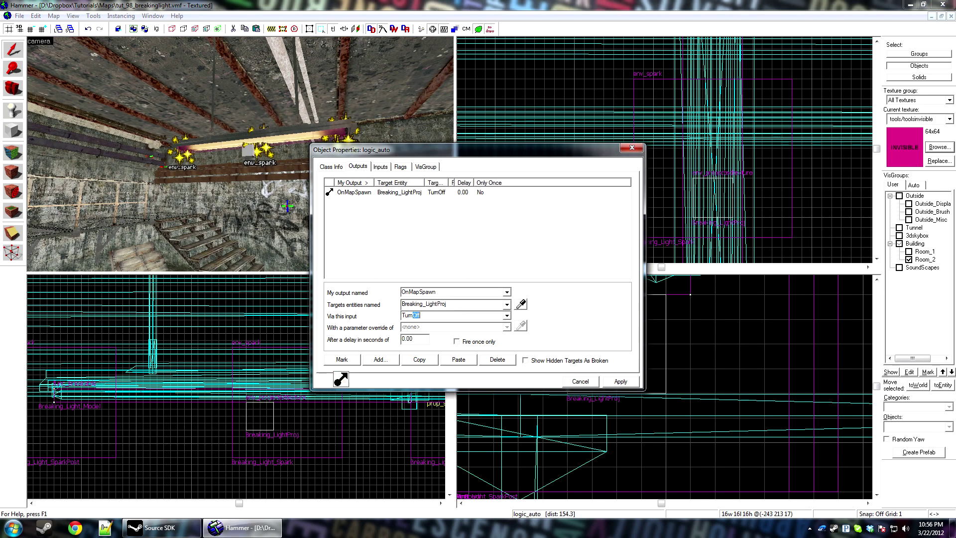
Set the FOV of the env_projectedtexture under the lamp to 150.
{"action": "left_click", "coordinate": [247, 150]}
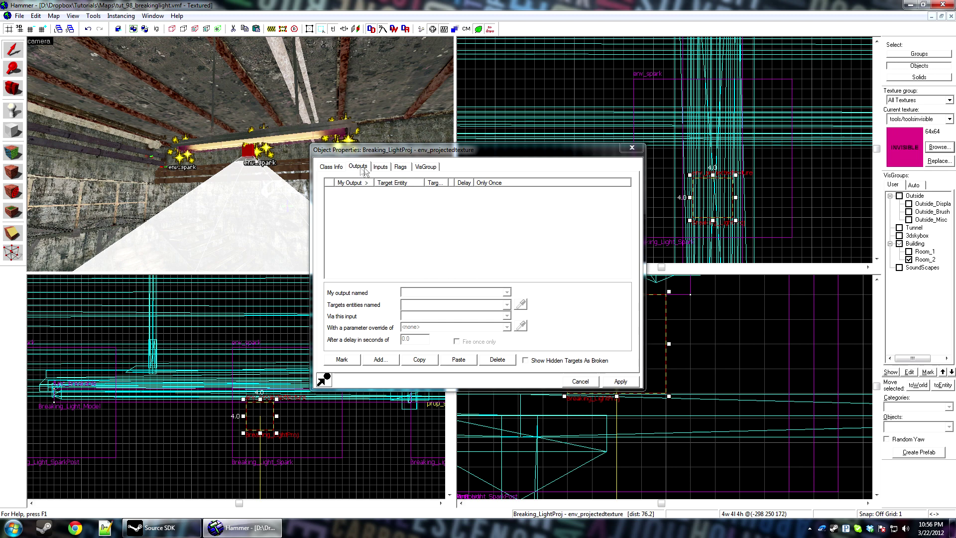
{"action": "left_click", "coordinate": [403, 167]}
{"action": "left_click", "coordinate": [335, 183]}
{"action": "left_click", "coordinate": [331, 167]}
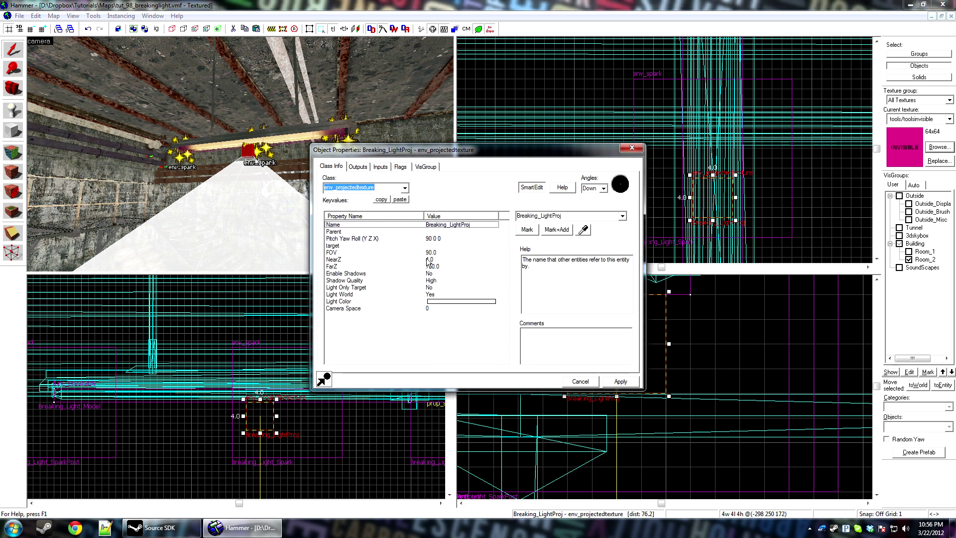
{"action": "left_click", "coordinate": [374, 252]}
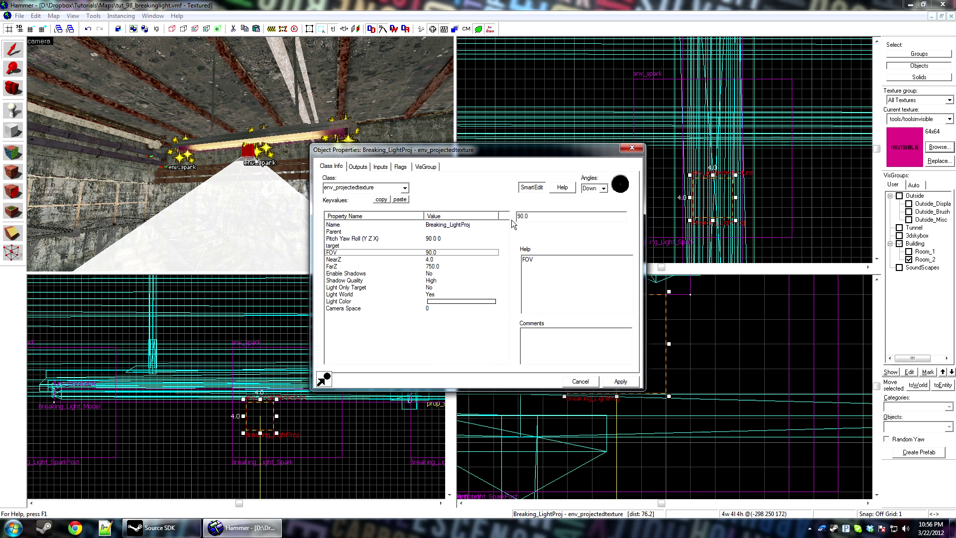
{"action": "type", "text": "150"}
{"action": "key", "text": "Return"}
{"action": "key", "text": "z"}
{"action": "key", "text": "s"}
{"action": "key", "text": "a"}
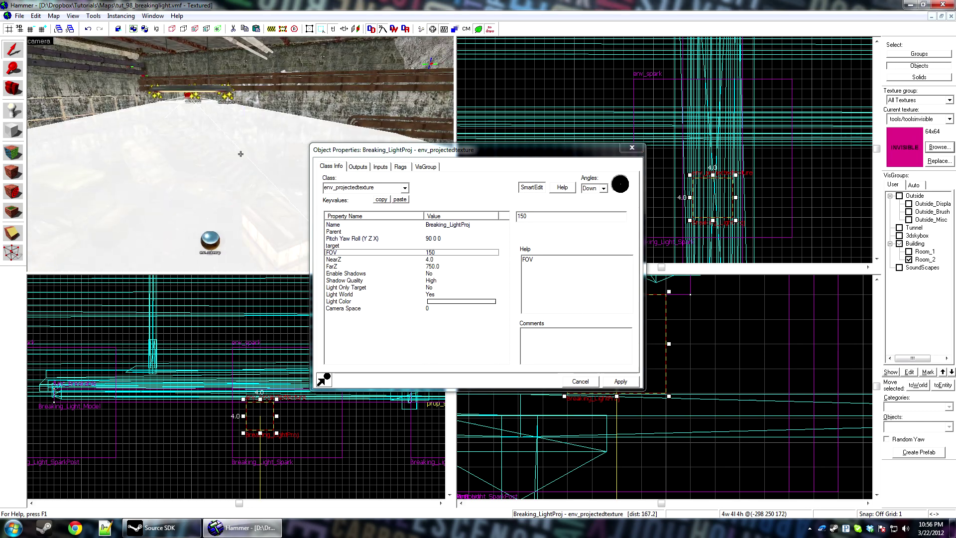
{"action": "key", "text": "z"}
Set Enable Shadows to Yes for the env_projectedtexture.
{"action": "left_click", "coordinate": [447, 281]}
{"action": "left_click", "coordinate": [426, 288]}
{"action": "left_click", "coordinate": [409, 280]}
{"action": "left_click", "coordinate": [409, 274]}
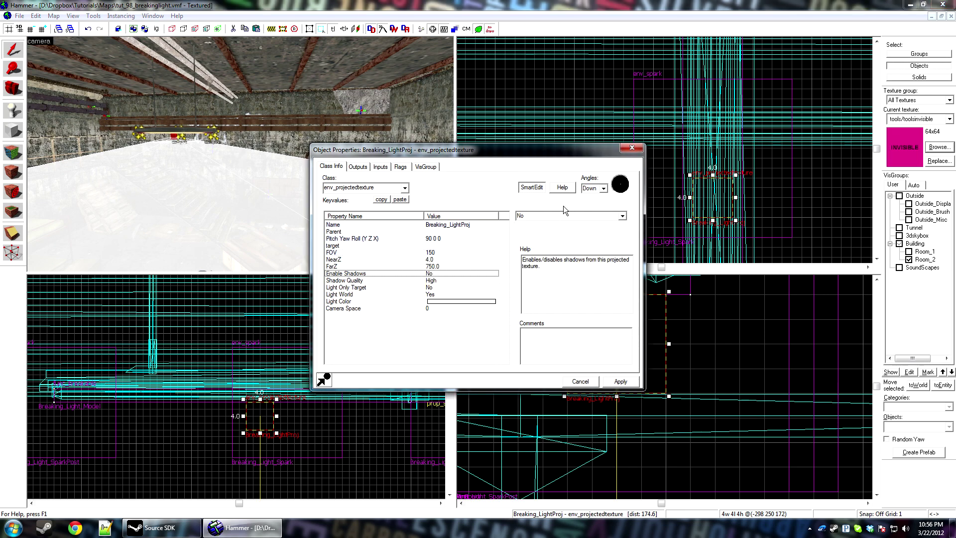
Set the projected texture's light color to a pale cyan, 230 254 255, adjust its intensity and apply.
{"action": "left_click", "coordinate": [469, 302]}
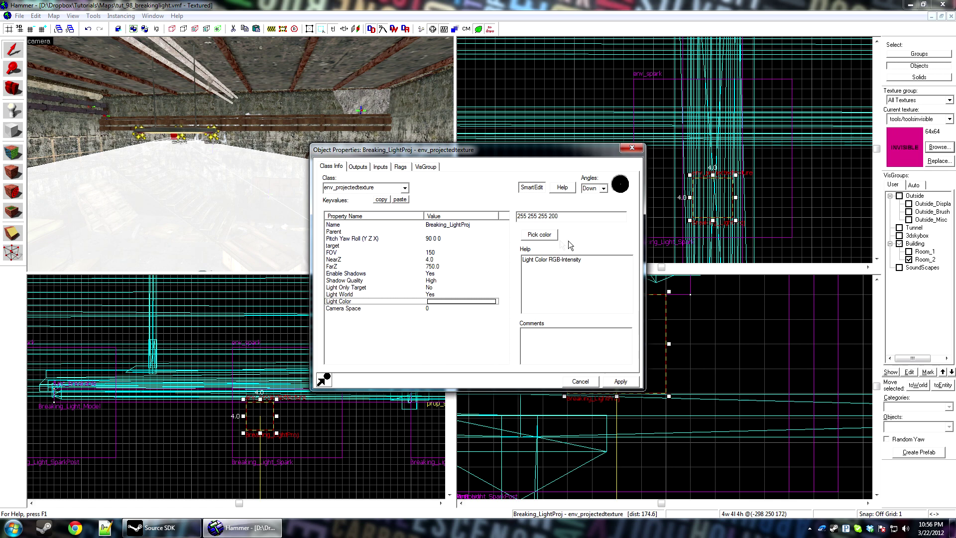
{"action": "left_click", "coordinate": [540, 237]}
{"action": "left_click", "coordinate": [526, 204]}
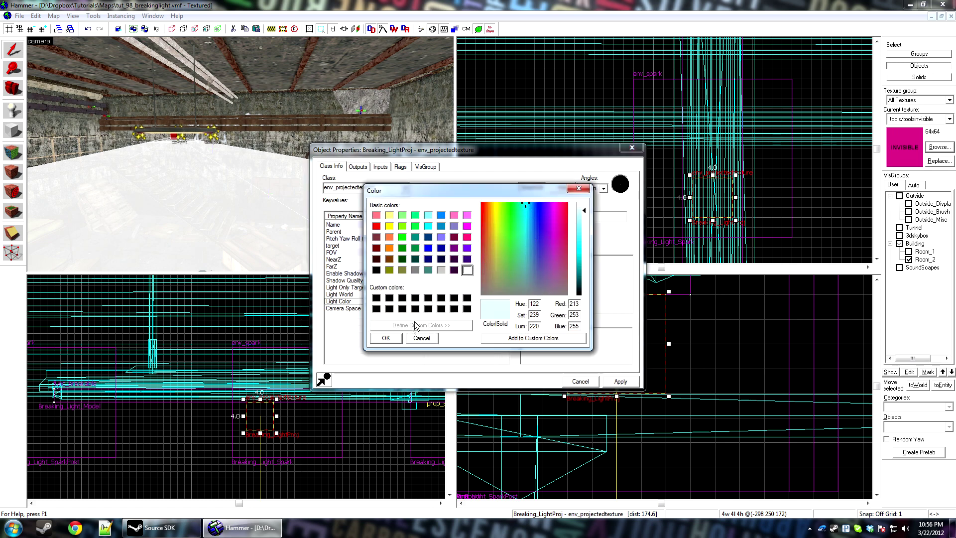
{"action": "left_click", "coordinate": [393, 338]}
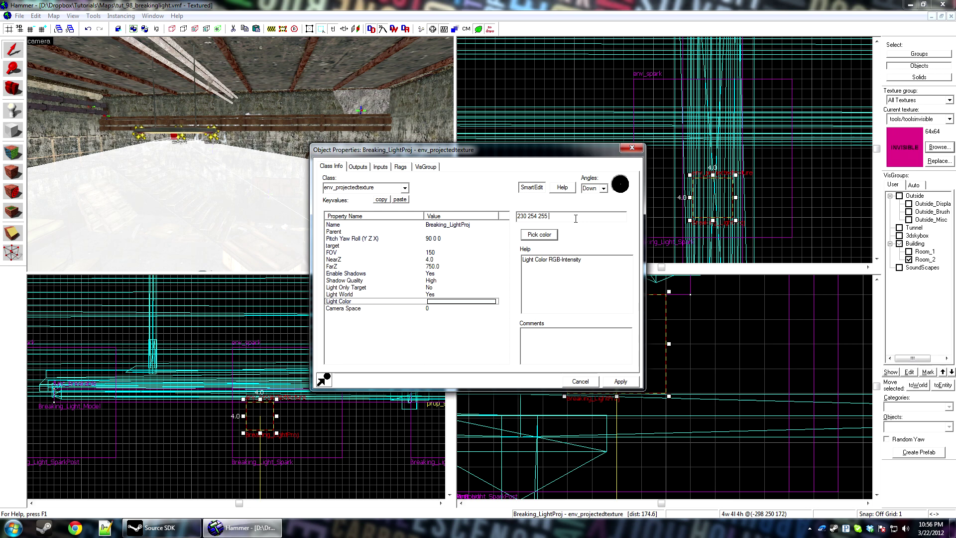
{"action": "type", "text": "0"}
{"action": "key", "text": "Return"}
{"action": "left_click", "coordinate": [466, 226]}
{"action": "left_click", "coordinate": [617, 382]}
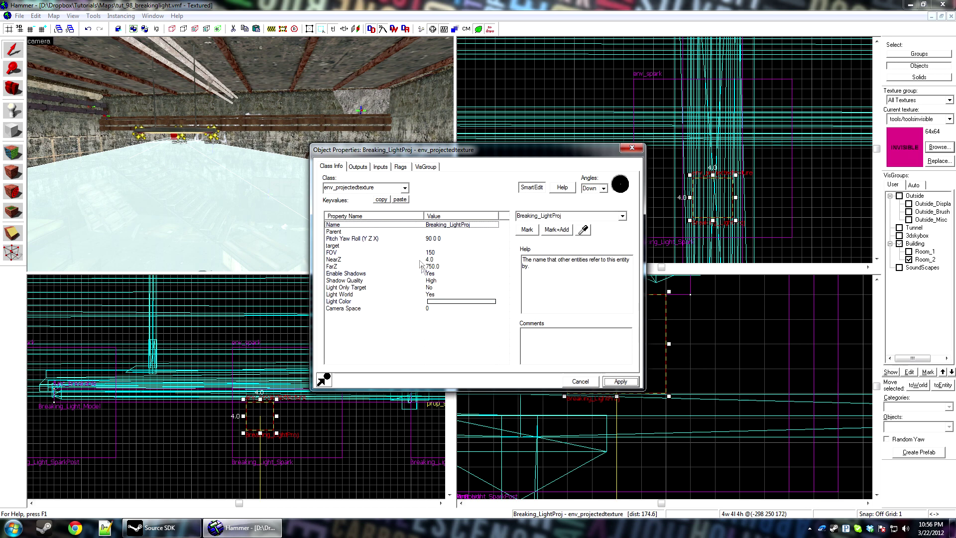
{"action": "left_click", "coordinate": [632, 148]}
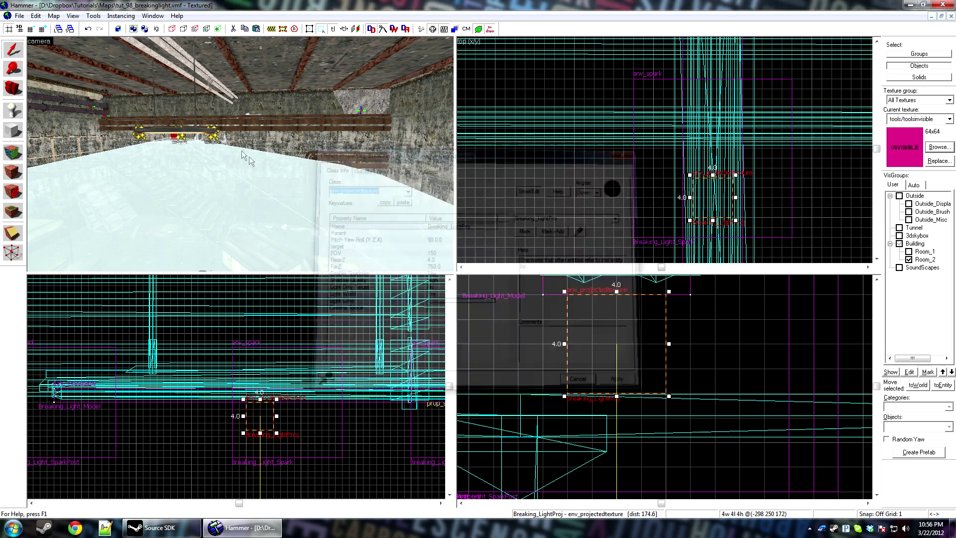
Add an OnBreak output to the lamp's func_breakable that sends TurnOn to Breaking_LightProj.
{"action": "key", "text": "w"}
{"action": "key", "text": "a"}
{"action": "double_click", "coordinate": [240, 108]}
{"action": "left_click", "coordinate": [357, 167]}
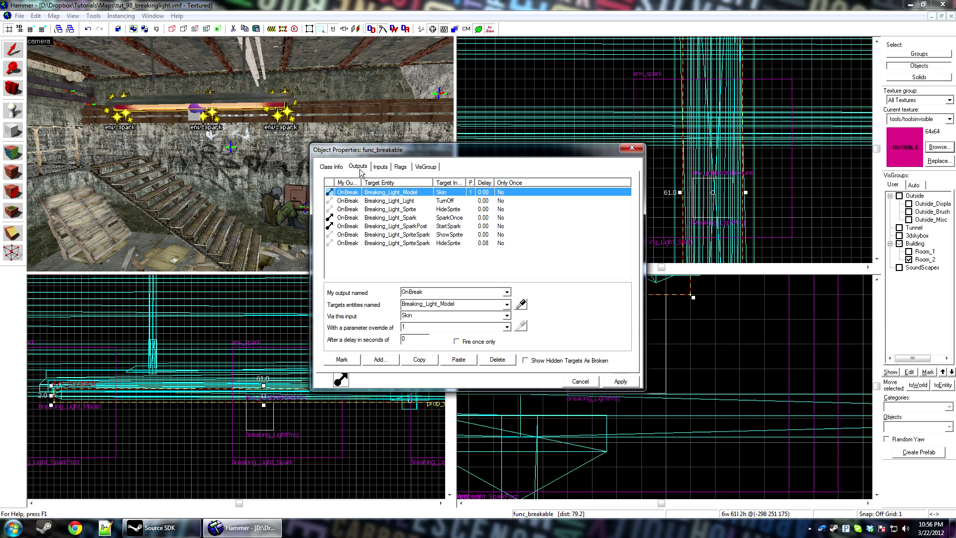
{"action": "left_click", "coordinate": [381, 359]}
{"action": "left_click", "coordinate": [507, 293]}
{"action": "left_click", "coordinate": [447, 302]}
{"action": "left_click", "coordinate": [521, 305]}
{"action": "left_click", "coordinate": [210, 117]}
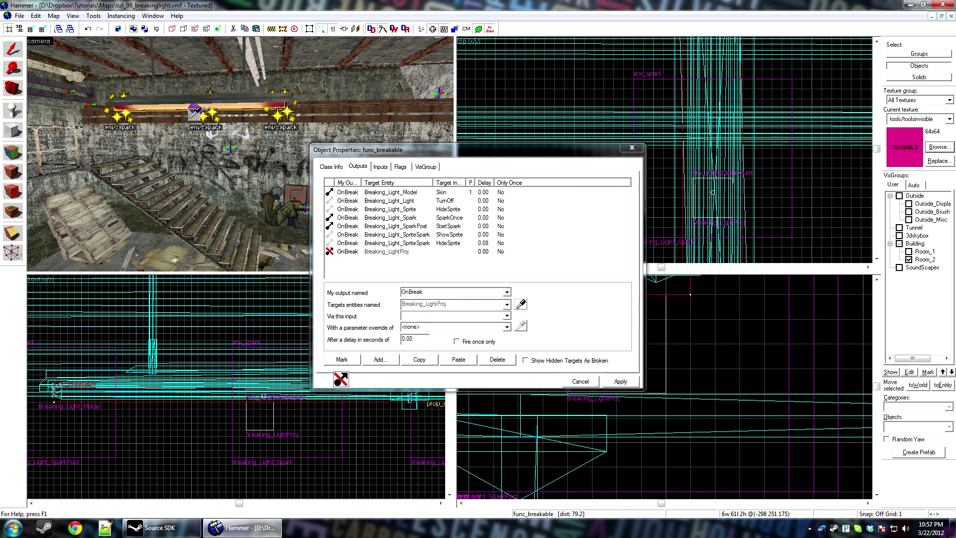
{"action": "left_click", "coordinate": [425, 316]}
{"action": "type", "text": "TurnOn"}
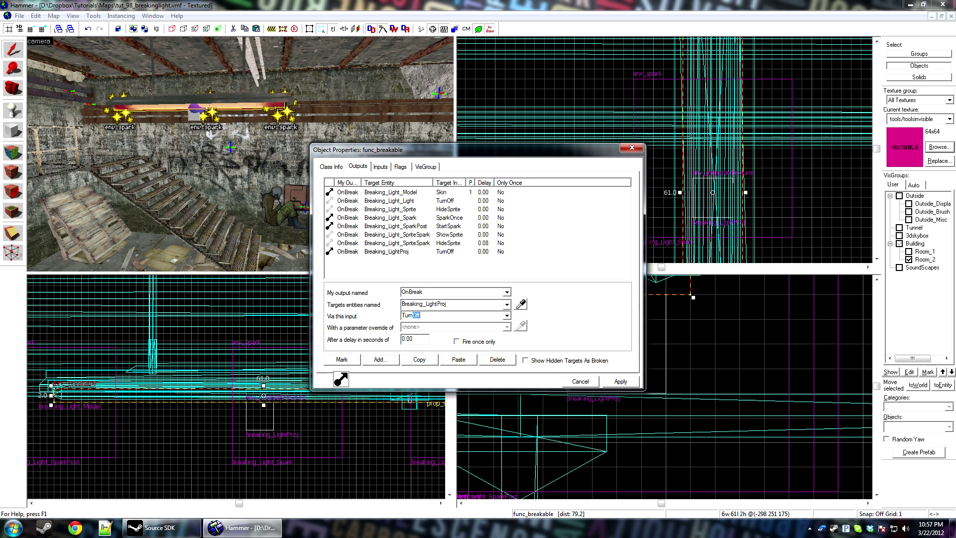
Duplicate the Breaking_LightProj output, change the copy to TurnOff with a 0.08 second delay, and apply.
{"action": "left_click", "coordinate": [420, 359]}
{"action": "left_click", "coordinate": [458, 360]}
{"action": "left_click", "coordinate": [480, 317]}
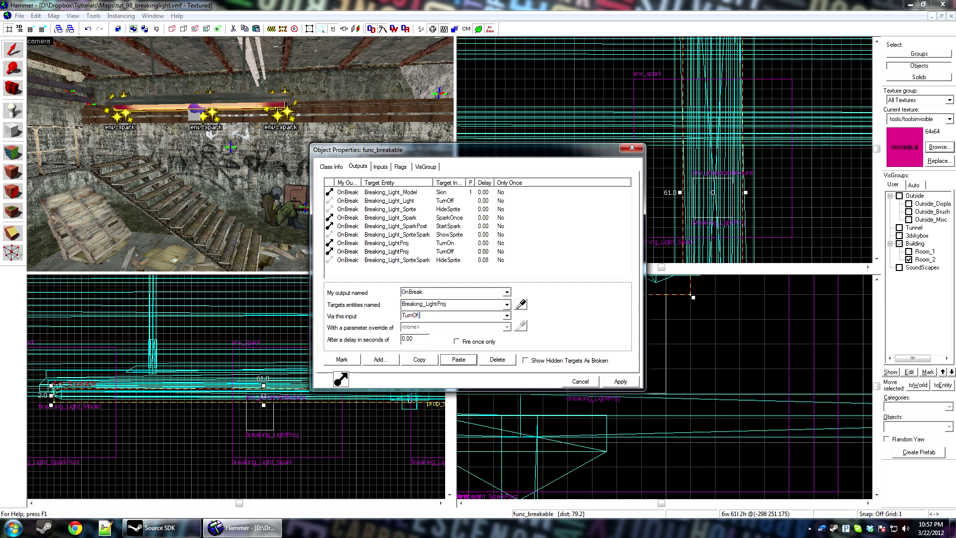
{"action": "key", "text": "Return"}
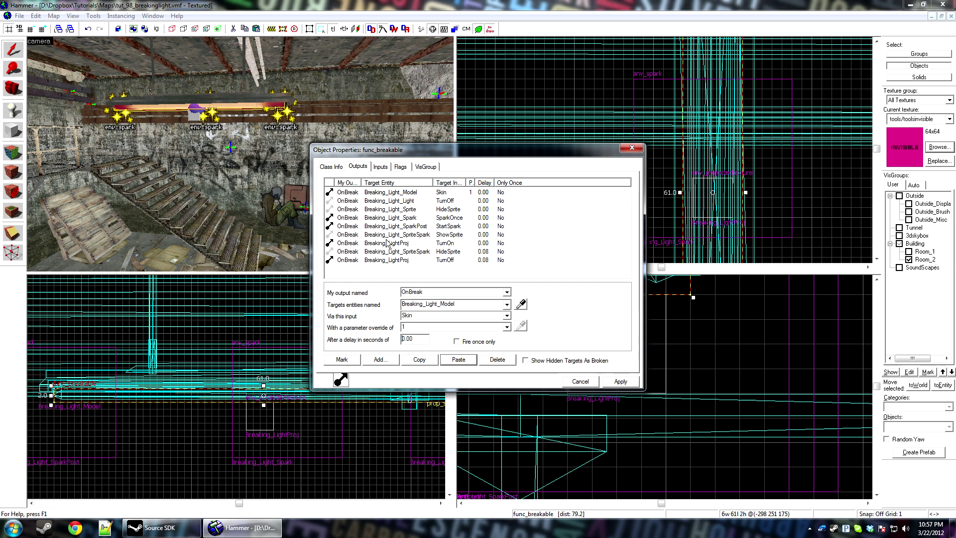
{"action": "left_click", "coordinate": [618, 384]}
{"action": "left_click", "coordinate": [587, 383]}
{"action": "left_click", "coordinate": [697, 370]}
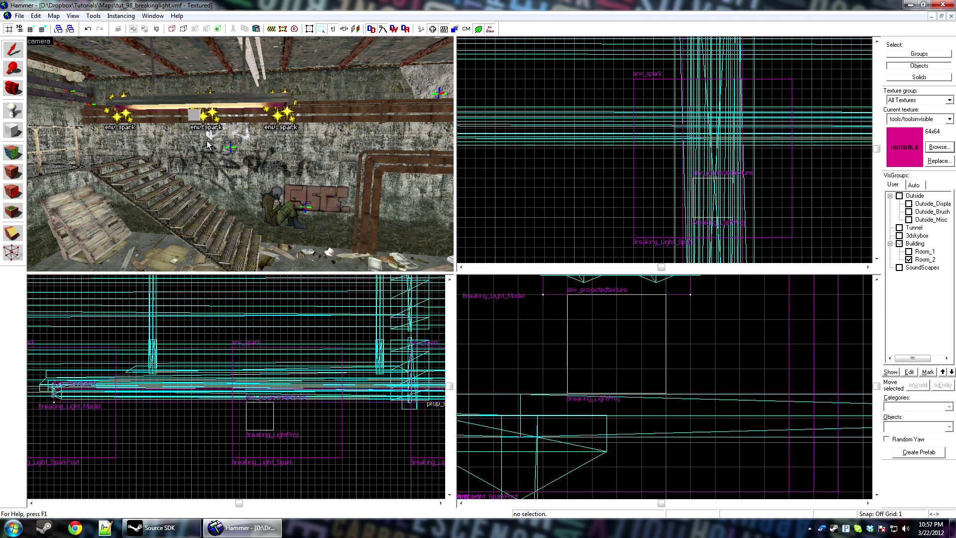
Unhide the lamp's lights and sprites, then save the map and compile it with HDR Full Compile.
{"action": "key", "text": "u"}
{"action": "key", "text": "ctrl+s"}
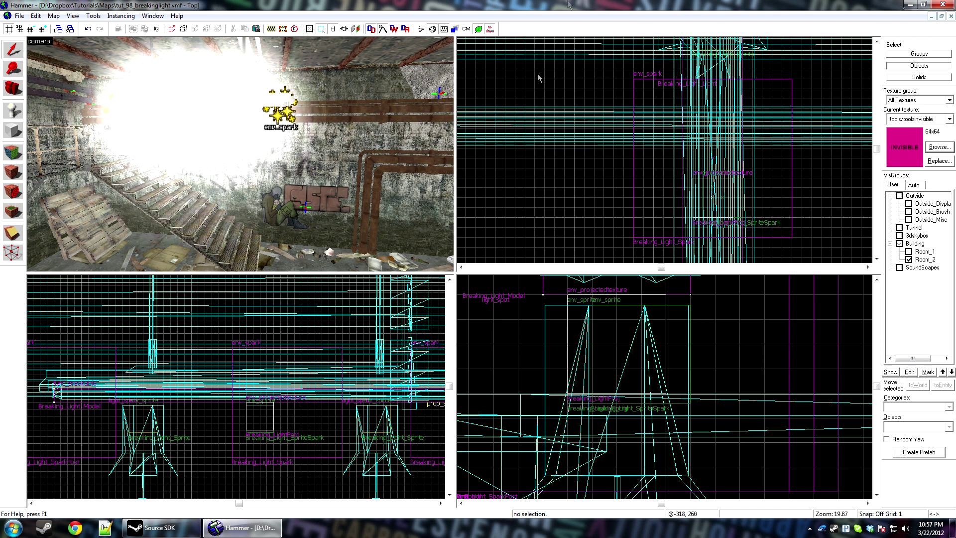
{"action": "left_click", "coordinate": [432, 28]}
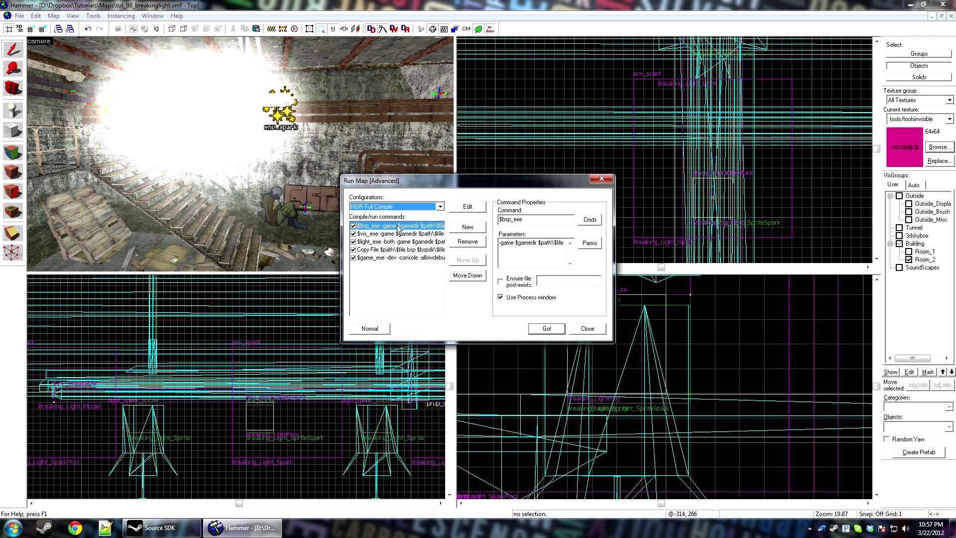
{"action": "key", "text": "Up"}
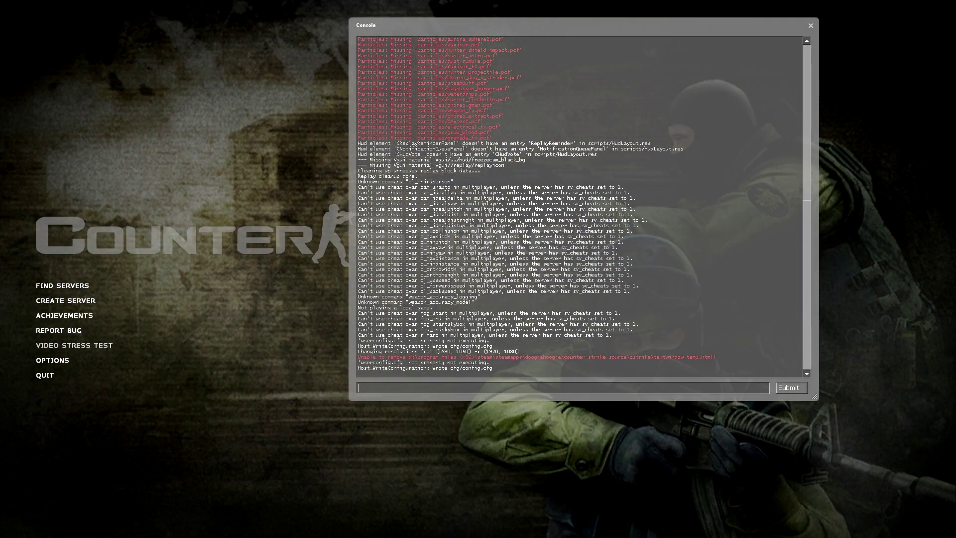
Load the map tut_98_breakinglight from the Counter-Strike: Source console and join the Counter-Terrorist team.
{"action": "type", "text": "map"}
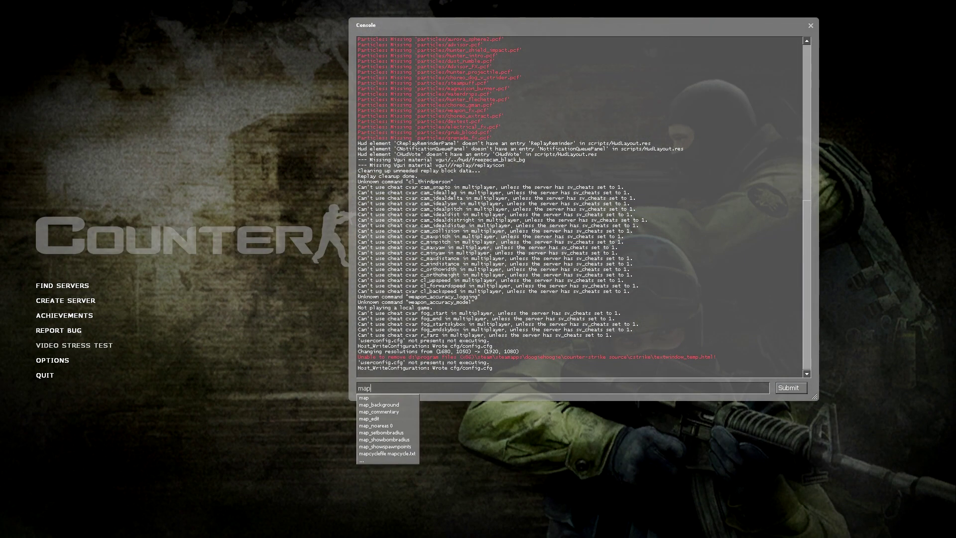
{"action": "type", "text": " tut_98_breakinglight"}
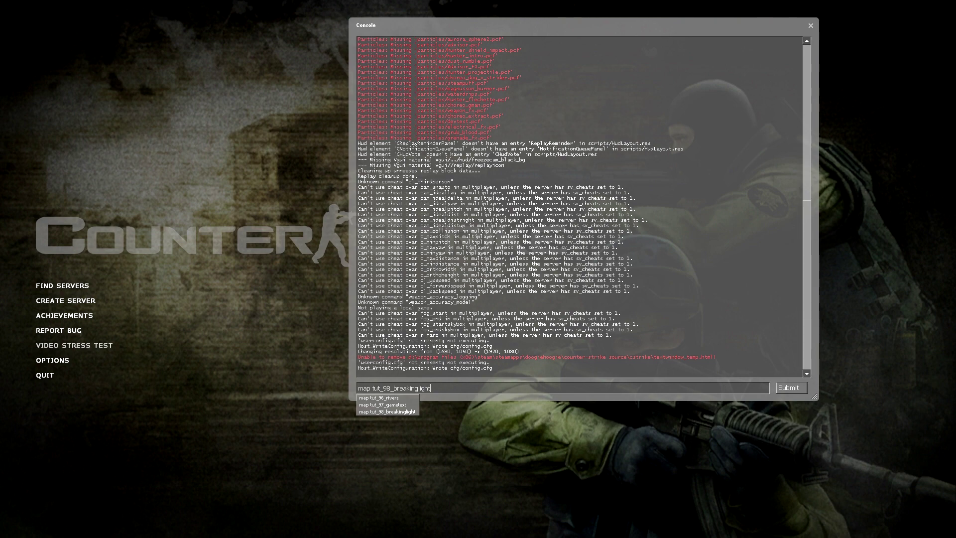
{"action": "key", "text": "Return"}
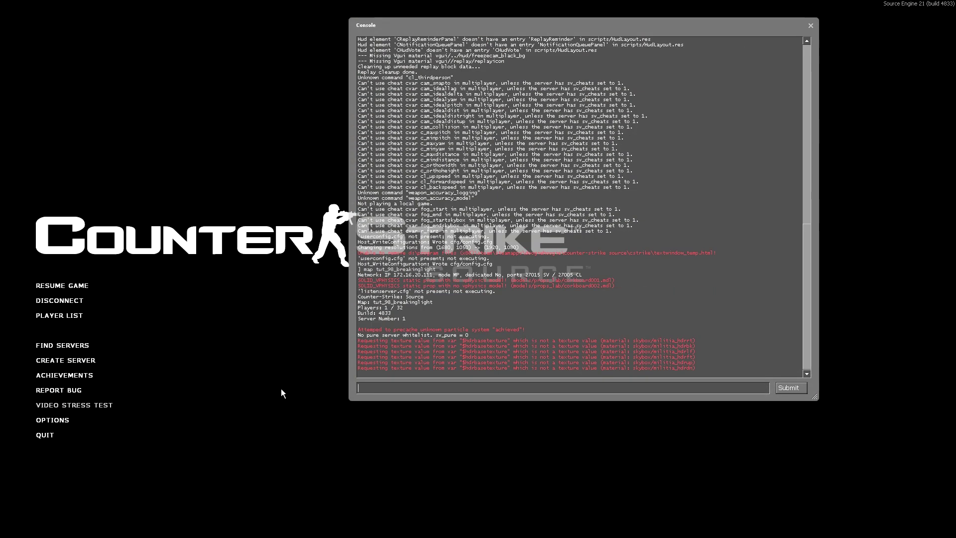
{"action": "key", "text": "Return"}
{"action": "key", "text": "Return"}
{"action": "key", "text": "Return"}
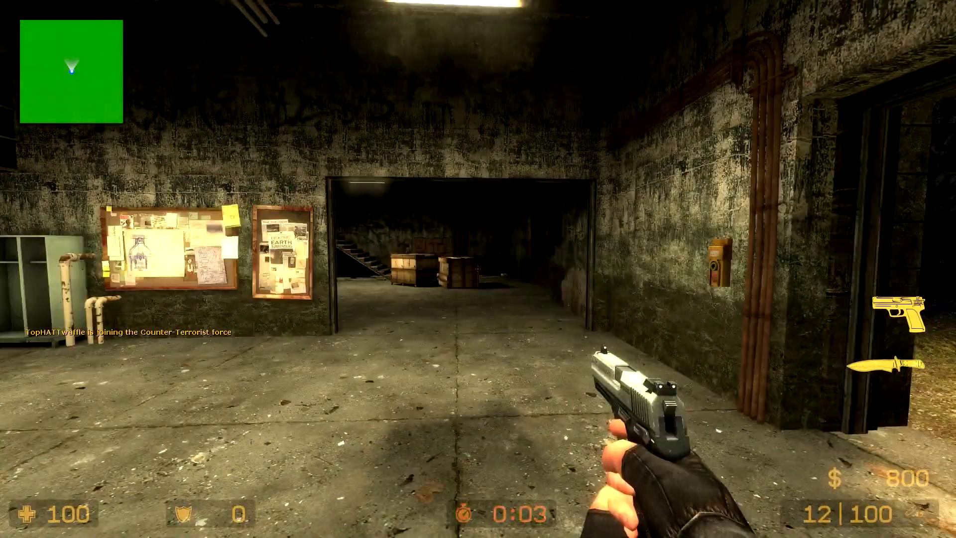
Walk through the lit hall and the dark bunk room to inspect the ceiling lights, ending with the pistol in hand.
{"action": "key", "text": "3"}
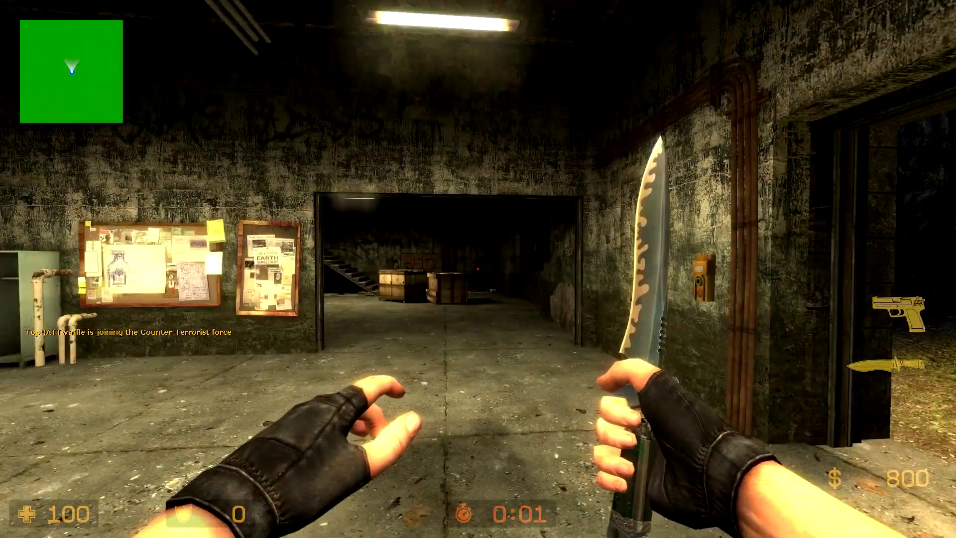
{"action": "key", "text": "w"}
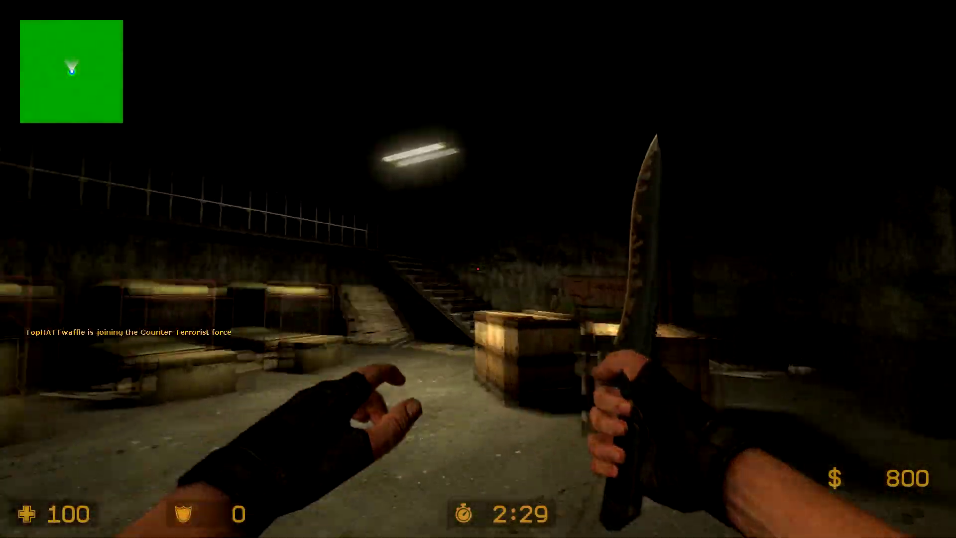
{"action": "key", "text": "w"}
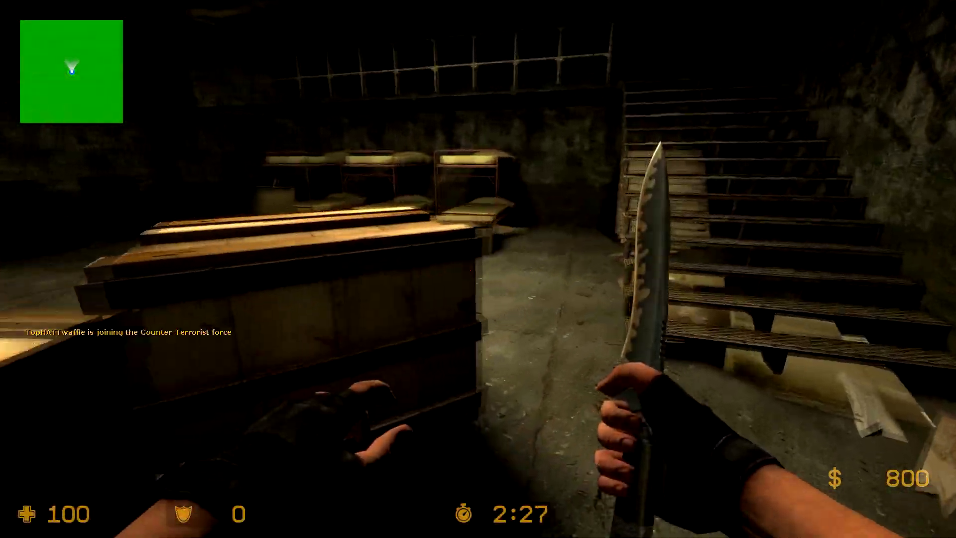
{"action": "key", "text": "w"}
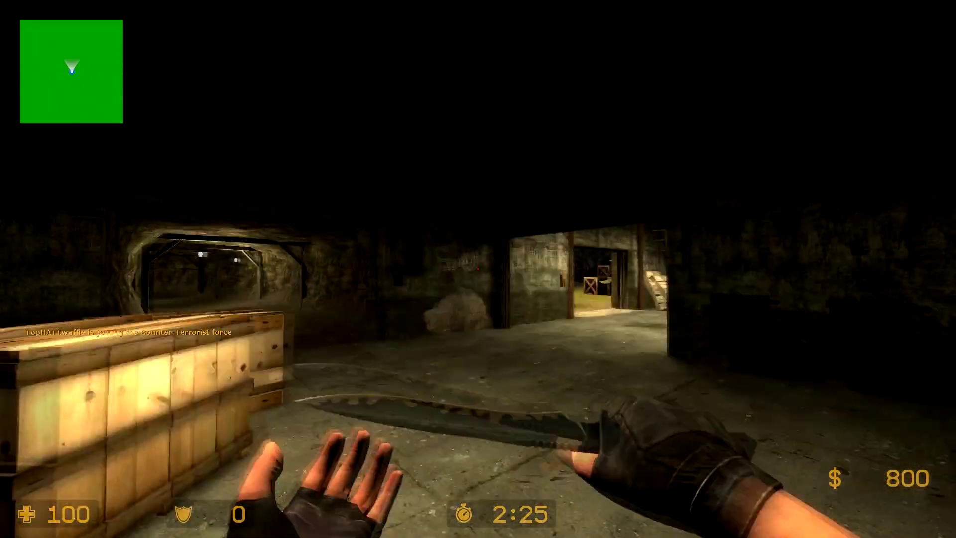
{"action": "key", "text": "w"}
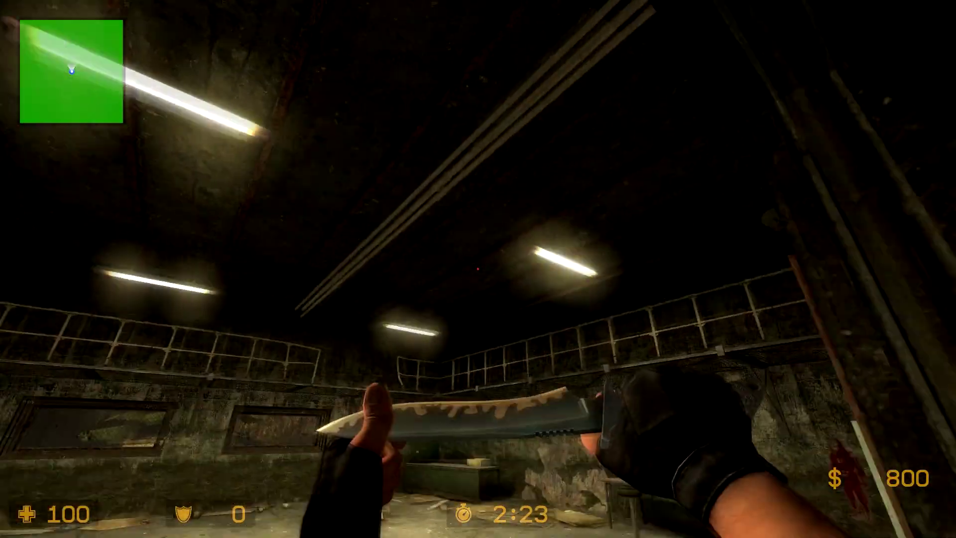
{"action": "key", "text": "2"}
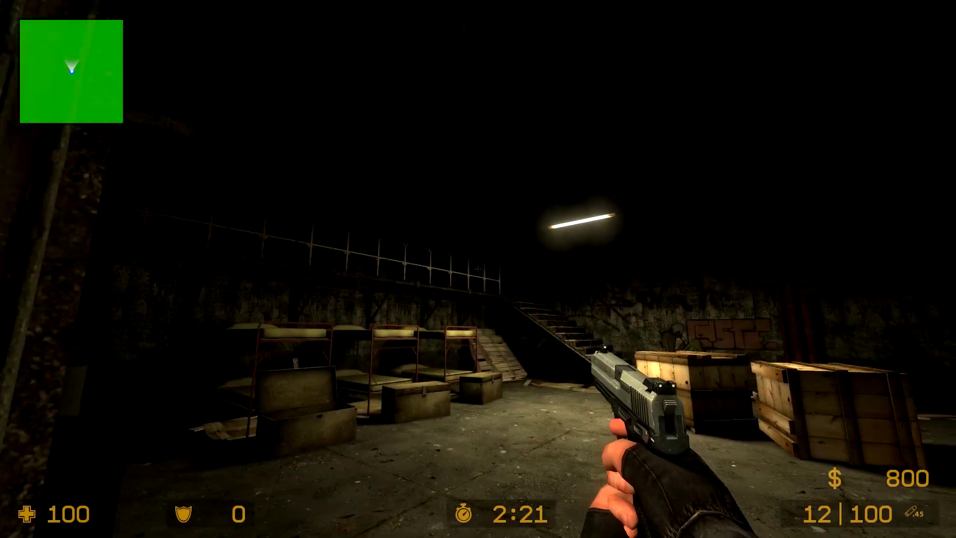
{"action": "key", "text": "w"}
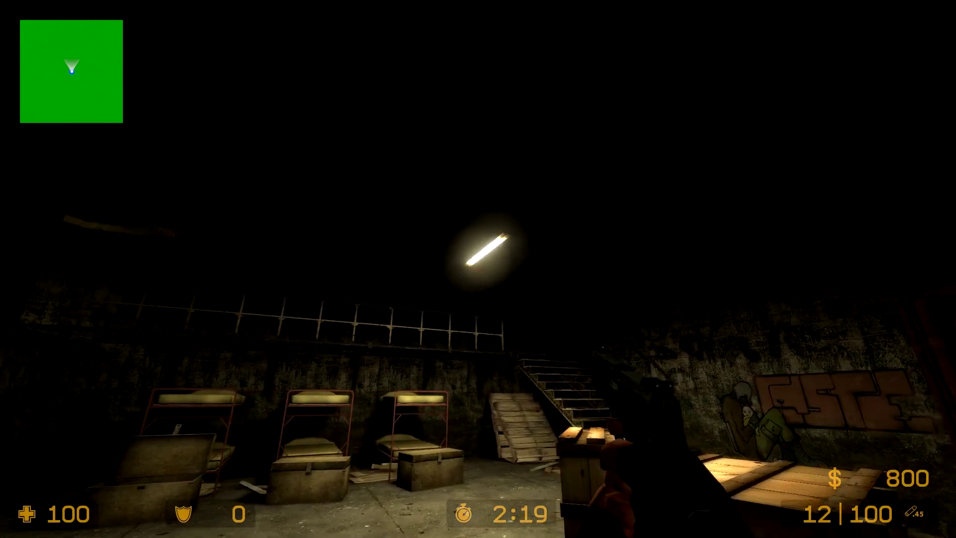
Shoot the bunk room's ceiling light from the doorway until it breaks, reload, and look over the unlit room.
{"action": "key", "text": "s"}
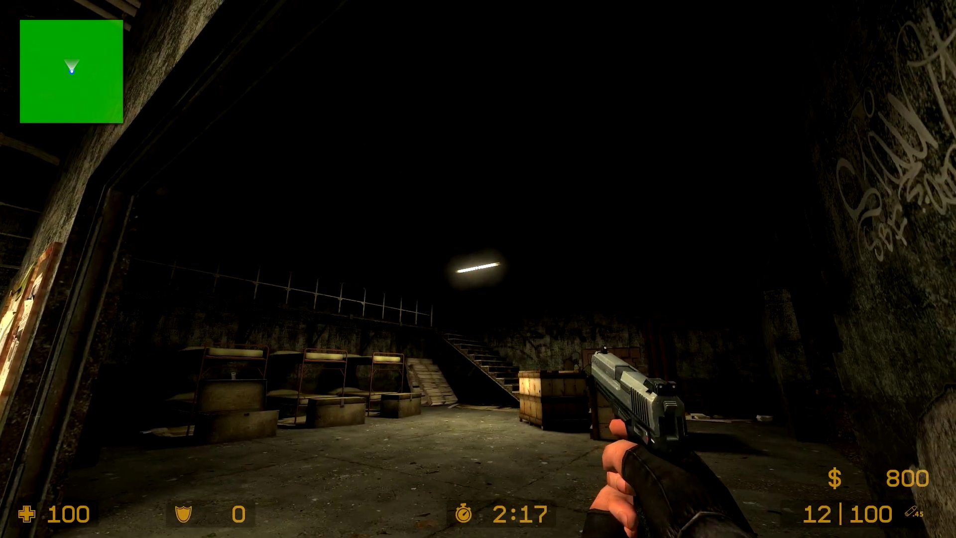
{"action": "left_click", "coordinate": [478, 269]}
{"action": "left_click", "coordinate": [478, 269]}
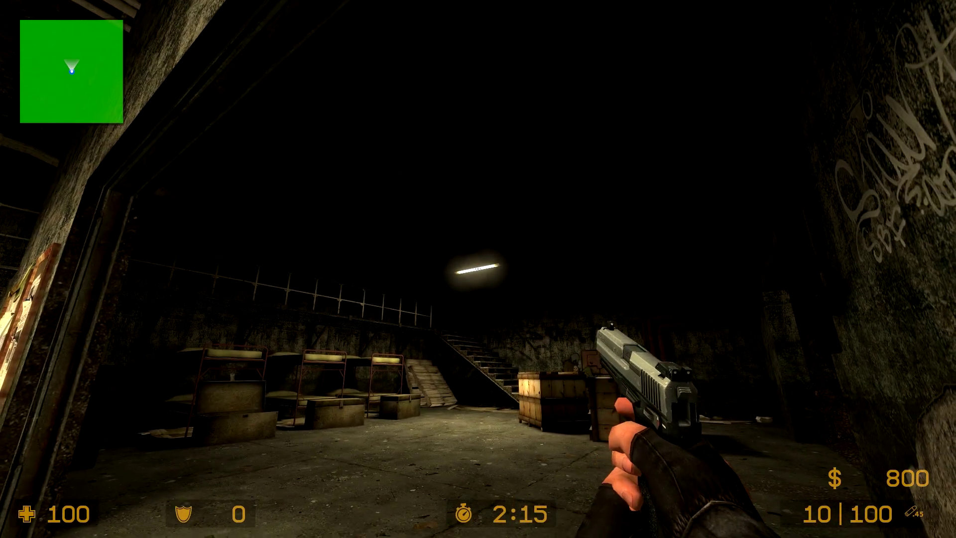
{"action": "left_click", "coordinate": [477, 268]}
{"action": "key", "text": "s"}
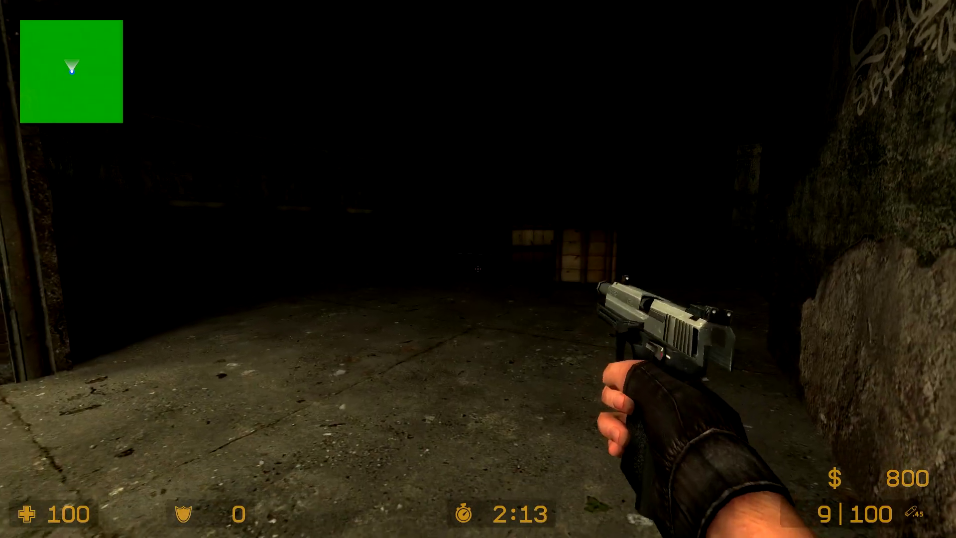
{"action": "key", "text": "r"}
{"action": "key", "text": "w"}
{"action": "key", "text": "w"}
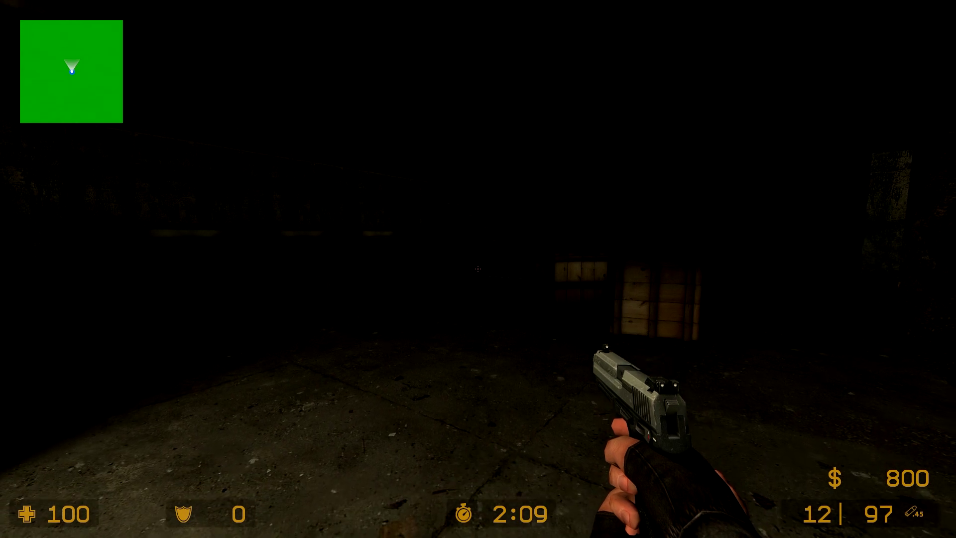
{"action": "key", "text": "s"}
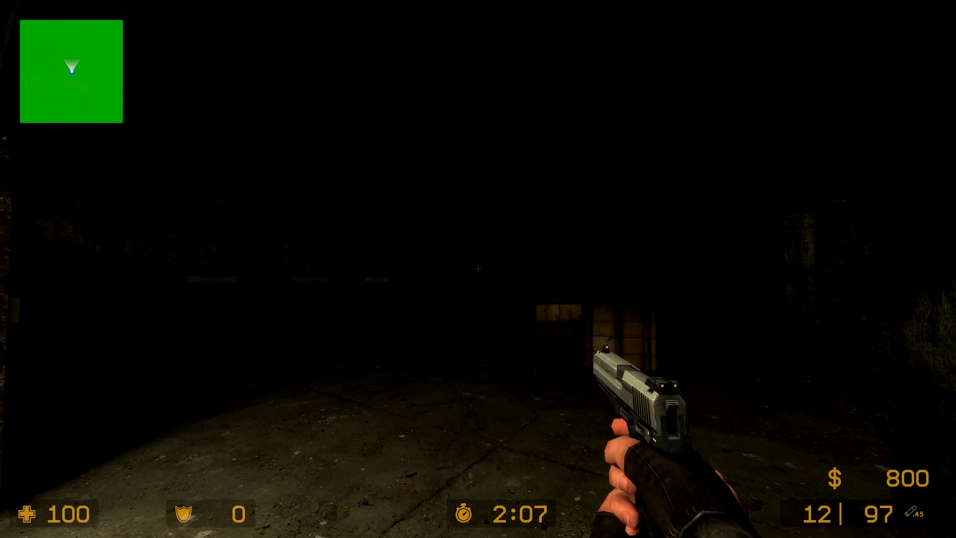
Restart the map and fire four pistol shots at the bunk room's ceiling light to retest the break effect.
{"action": "key", "text": "grave"}
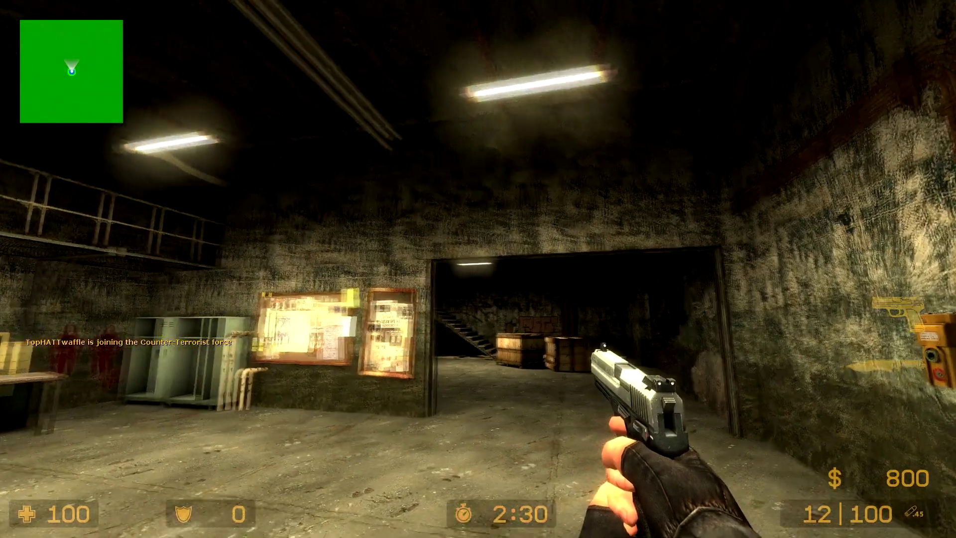
{"action": "key", "text": "w"}
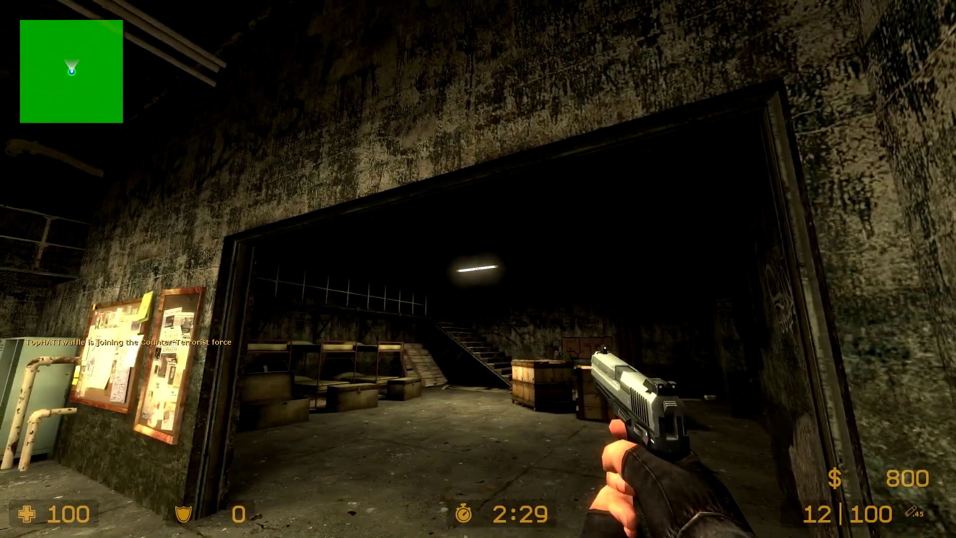
{"action": "left_click", "coordinate": [478, 269]}
{"action": "left_click", "coordinate": [478, 269]}
{"action": "left_click", "coordinate": [478, 269]}
{"action": "left_click", "coordinate": [478, 269]}
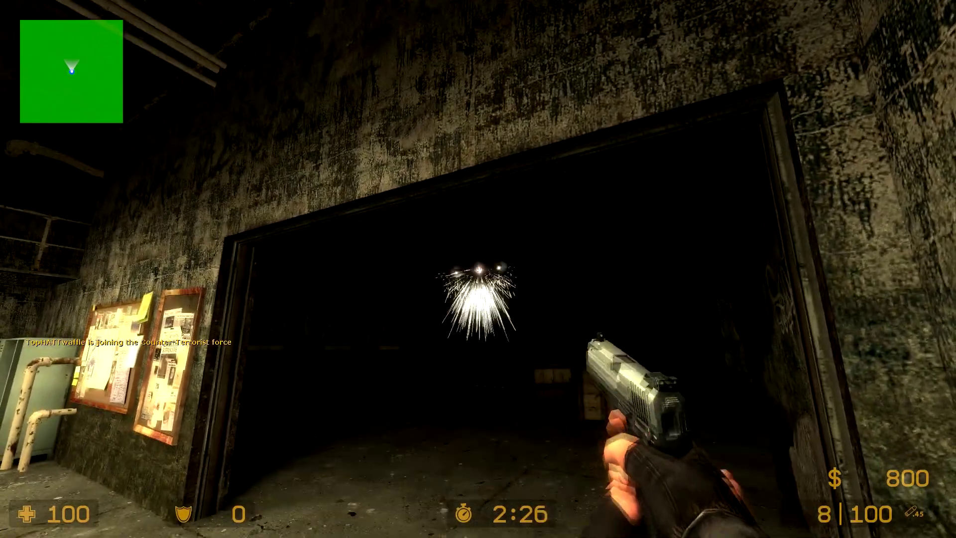
Reload the pistol and walk into the bunk room to examine the broken light's recurring sparks in the dark.
{"action": "key", "text": "w"}
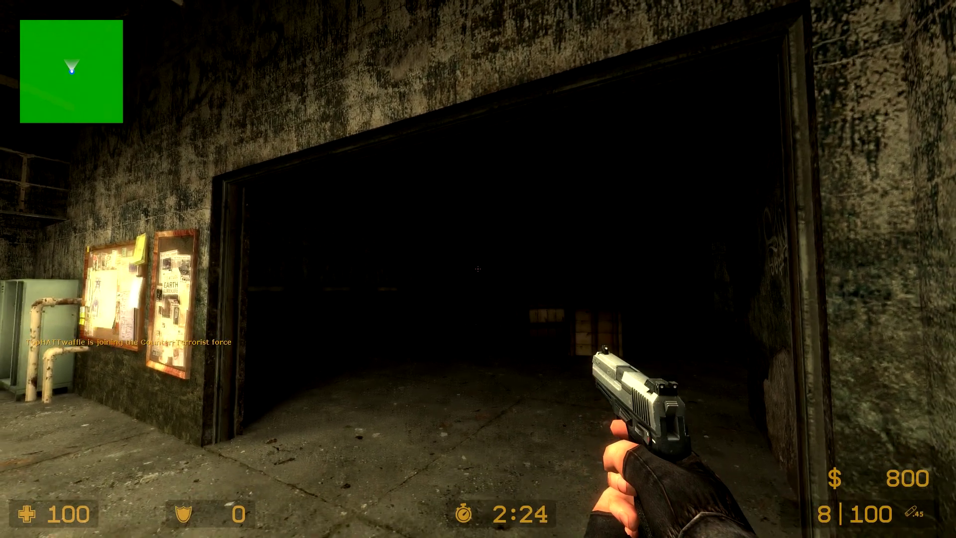
{"action": "key", "text": "r"}
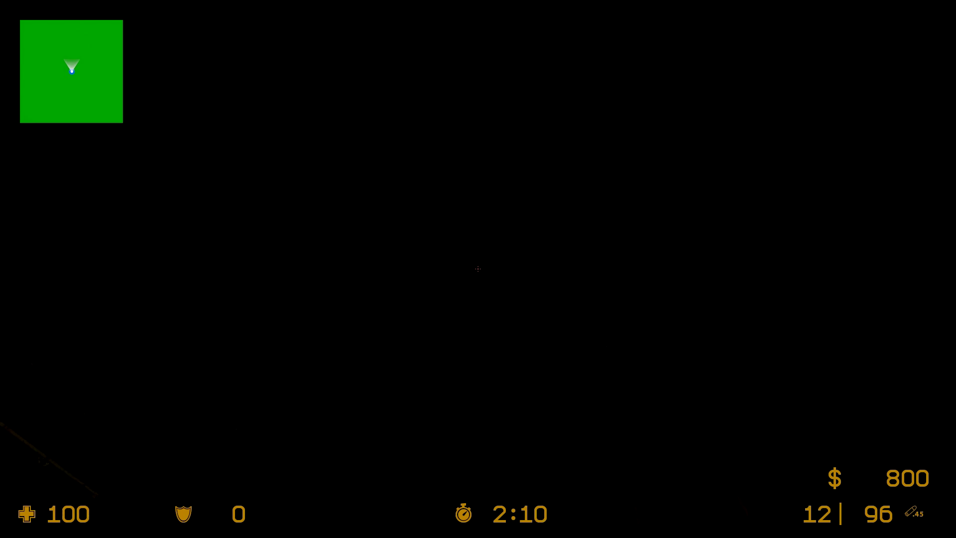
{"action": "key", "text": "3"}
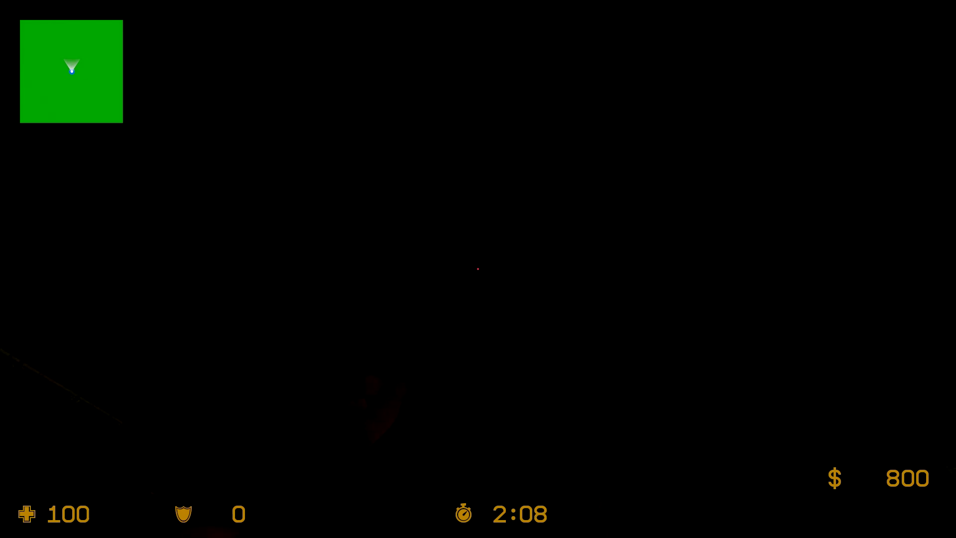
{"action": "key", "text": "2"}
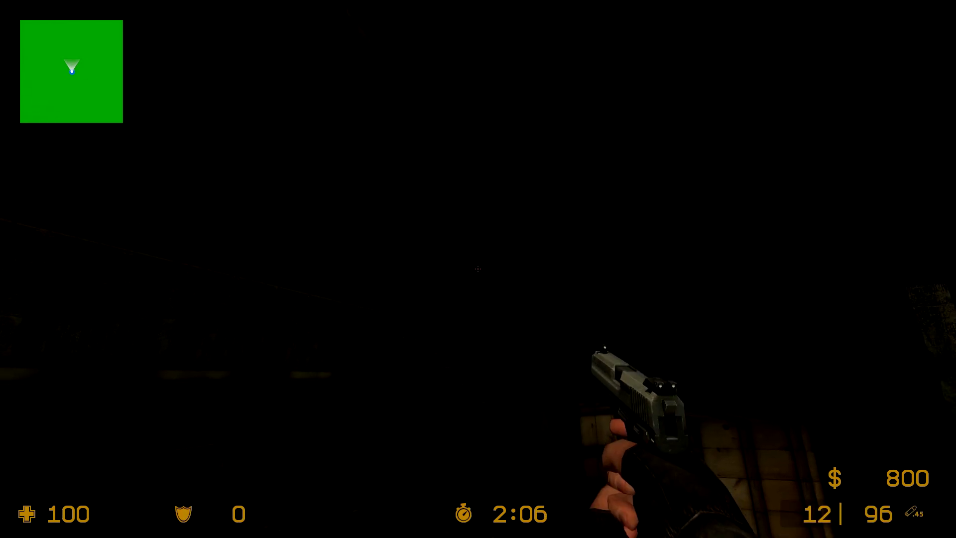
{"action": "key", "text": "w"}
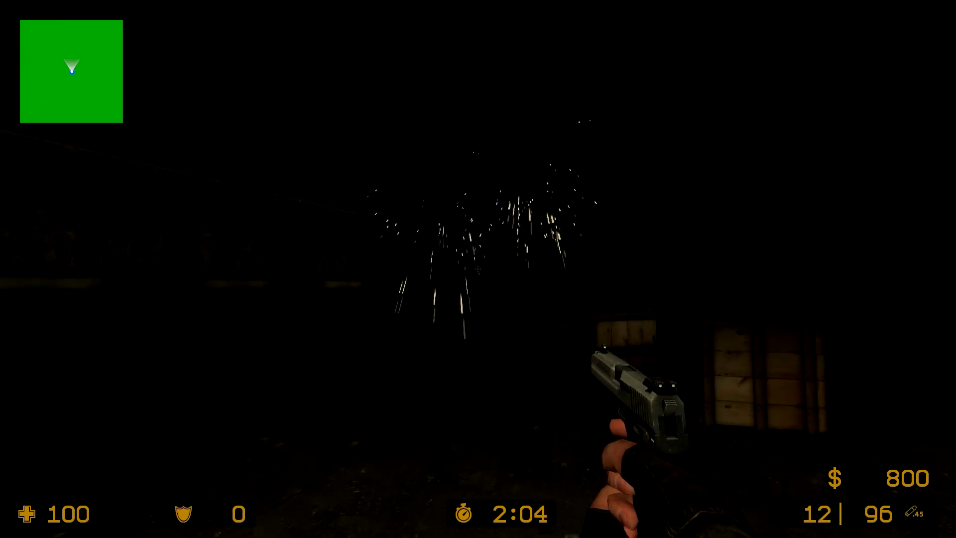
Shoot the intact bunk room light once more with the HUD hidden to view its break flash and sparks.
{"action": "key", "text": "s"}
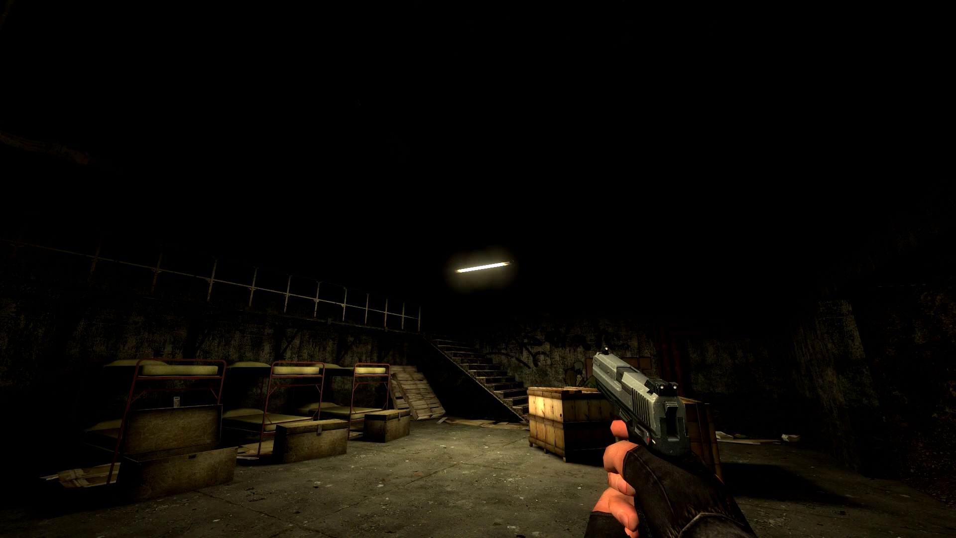
{"action": "left_click", "coordinate": [478, 268]}
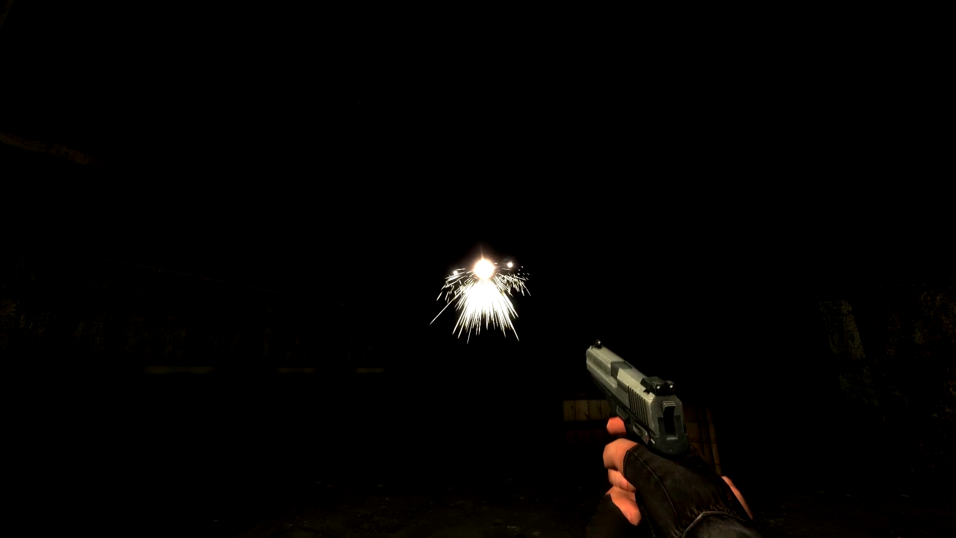